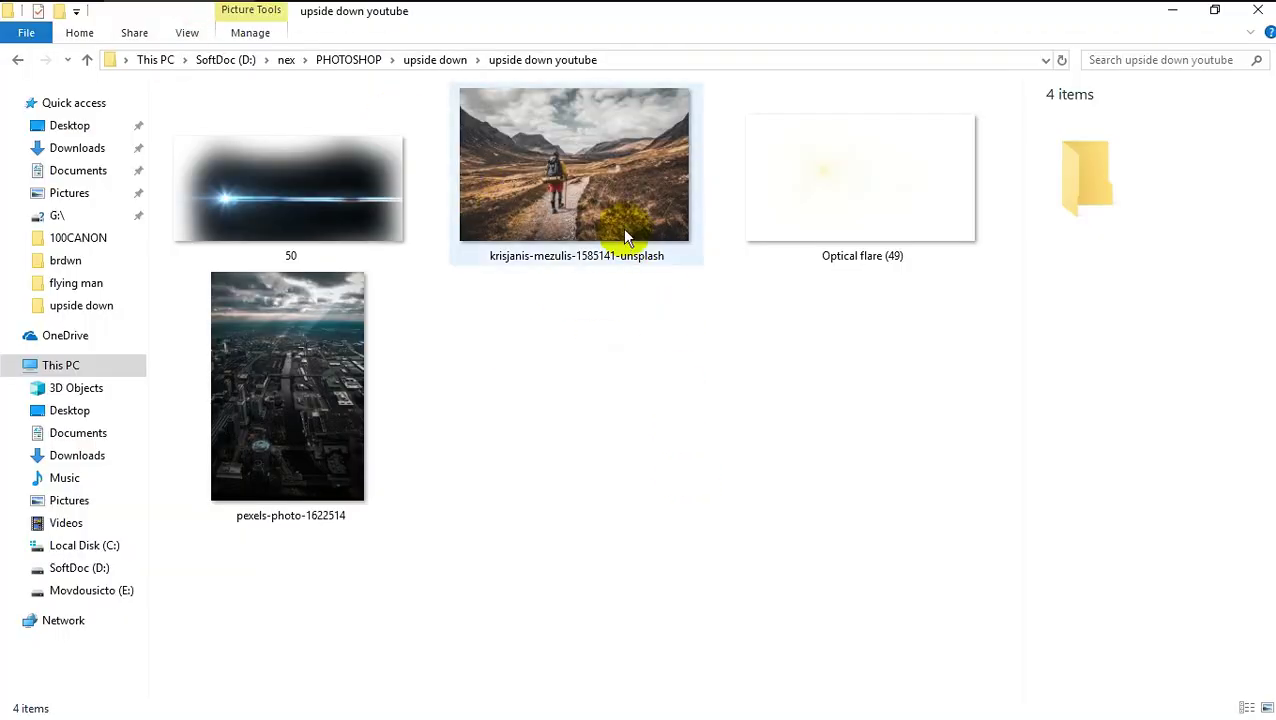
Step: Select the hiker-on-a-path photo thumbnail in the upside down youtube folder
click(625, 237)
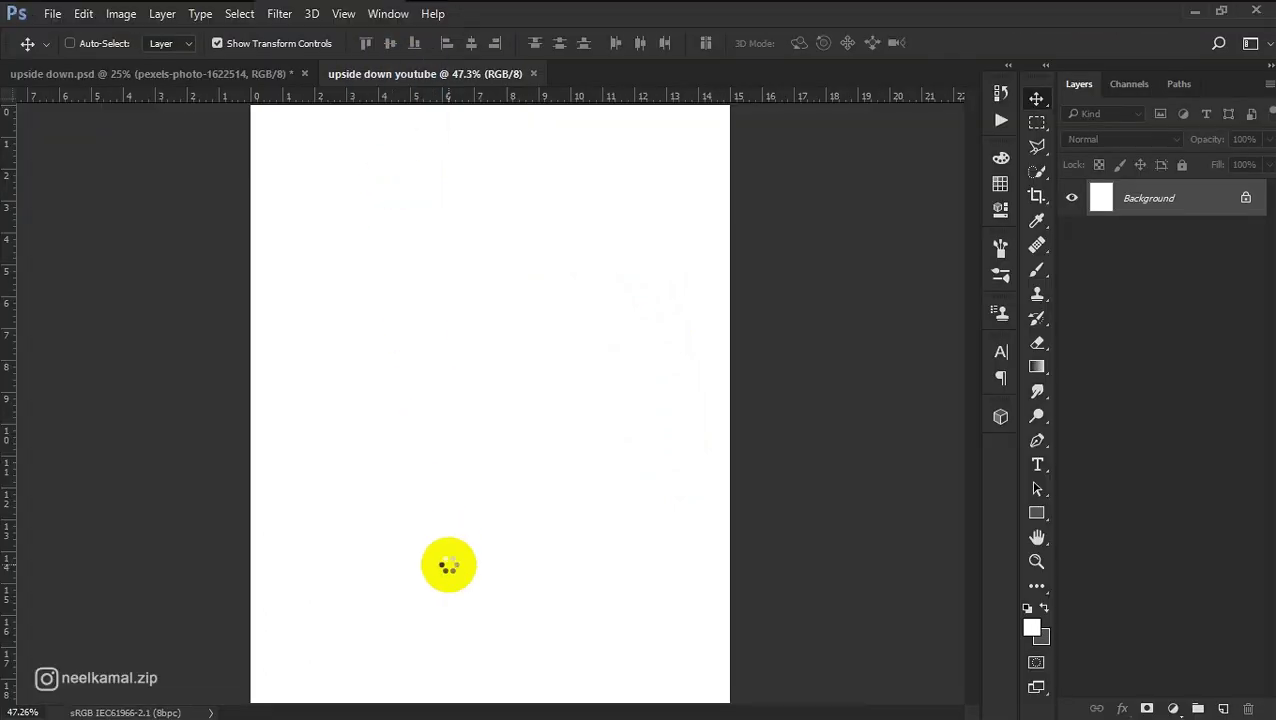
Step: Enlarge the placed hiker photo and move it toward the bottom of the page
drag(736, 248, 774, 215)
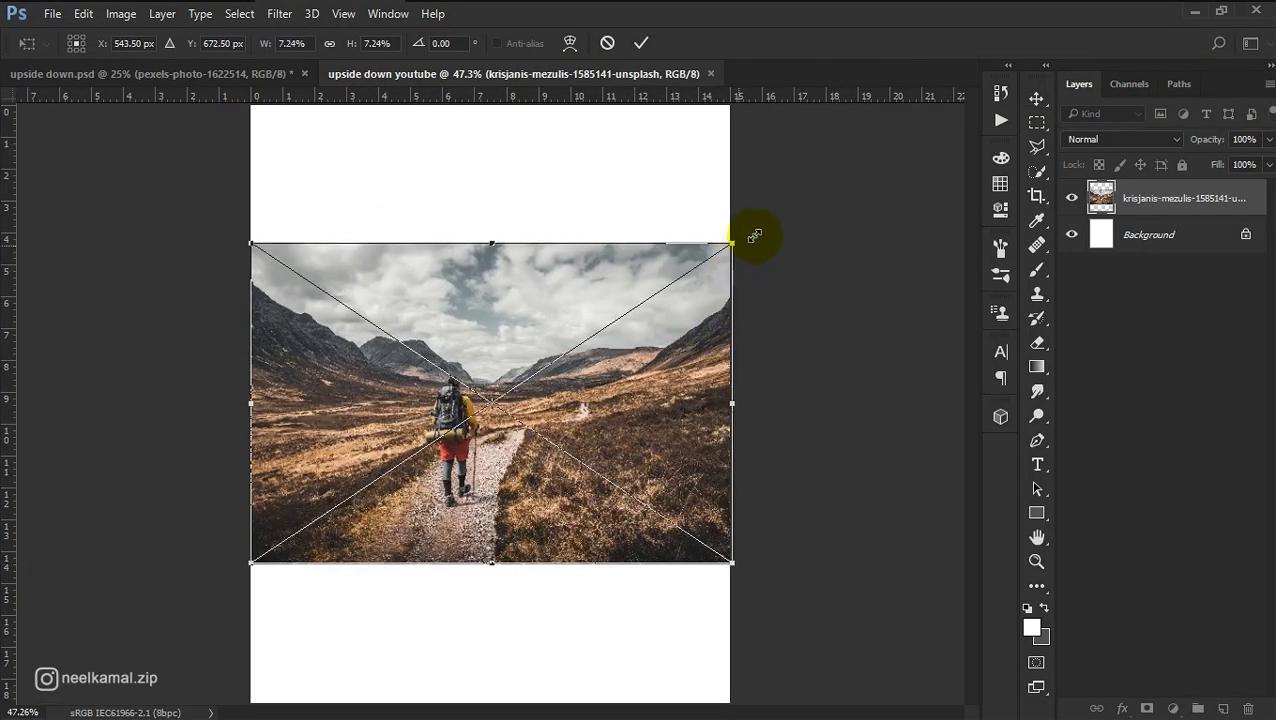
drag(679, 405, 663, 462)
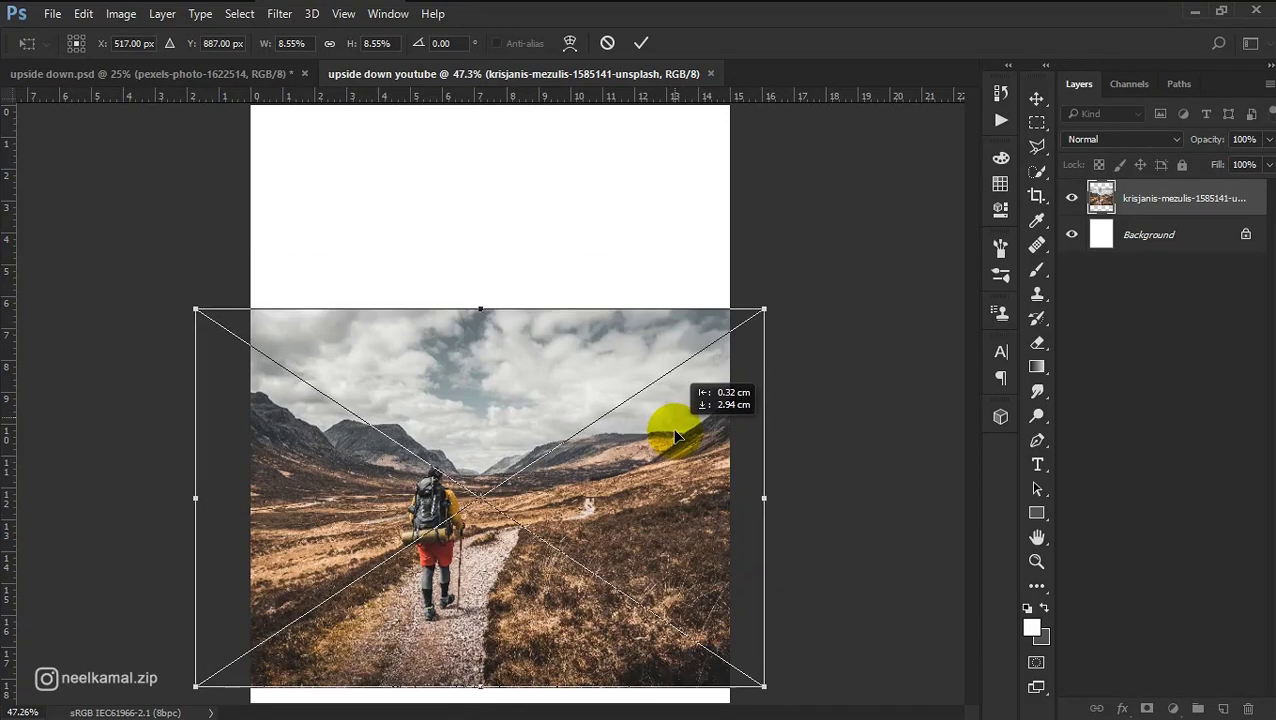
click(641, 43)
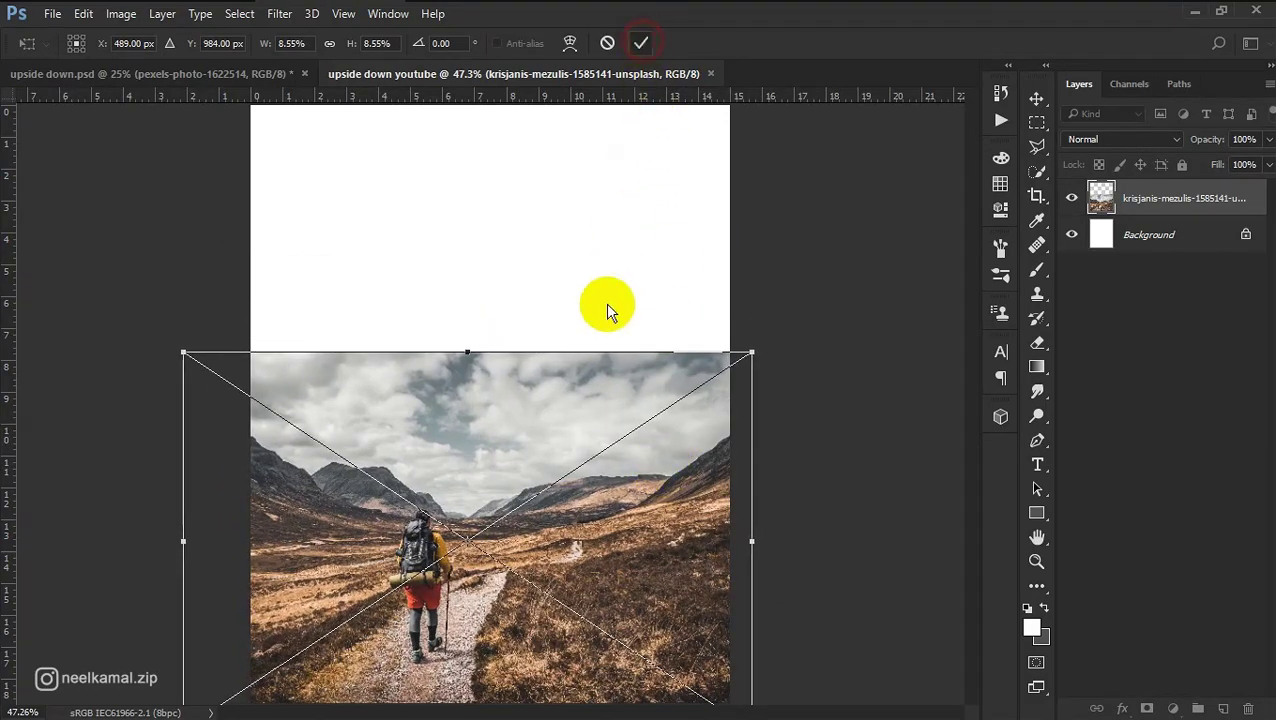
Step: Add a Rule of Thirds guide layout to the canvas
click(352, 17)
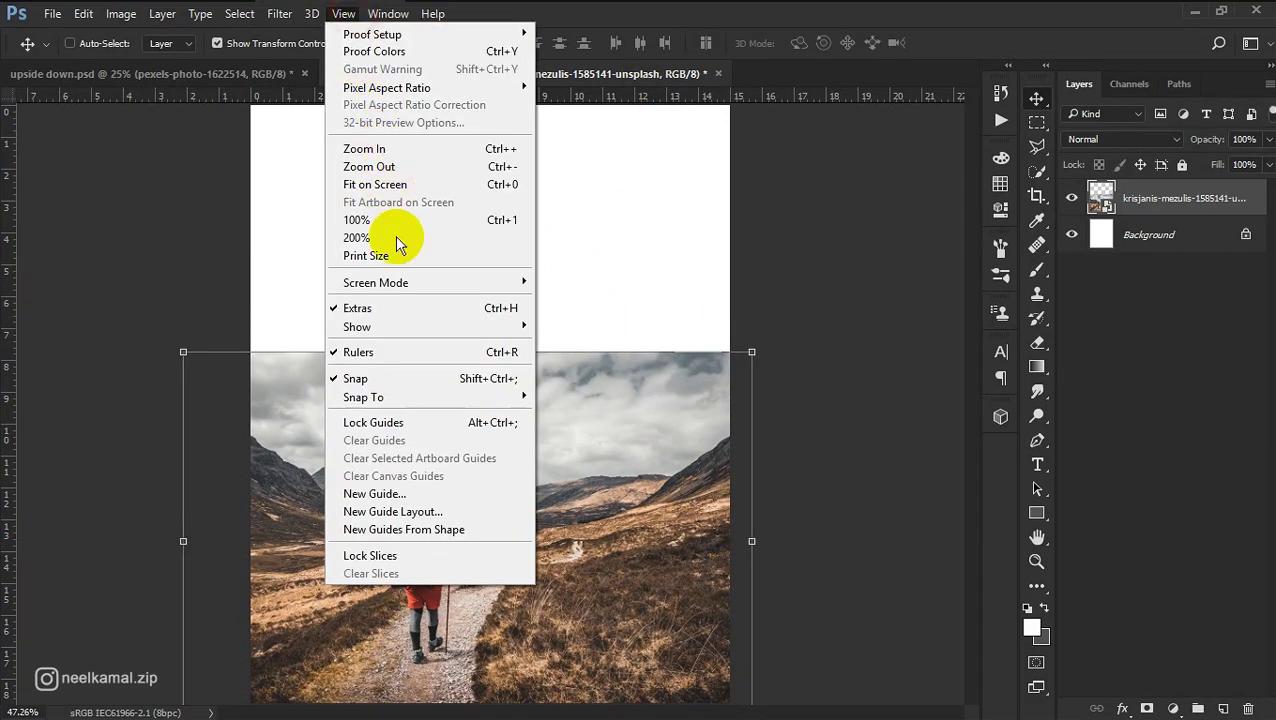
click(425, 519)
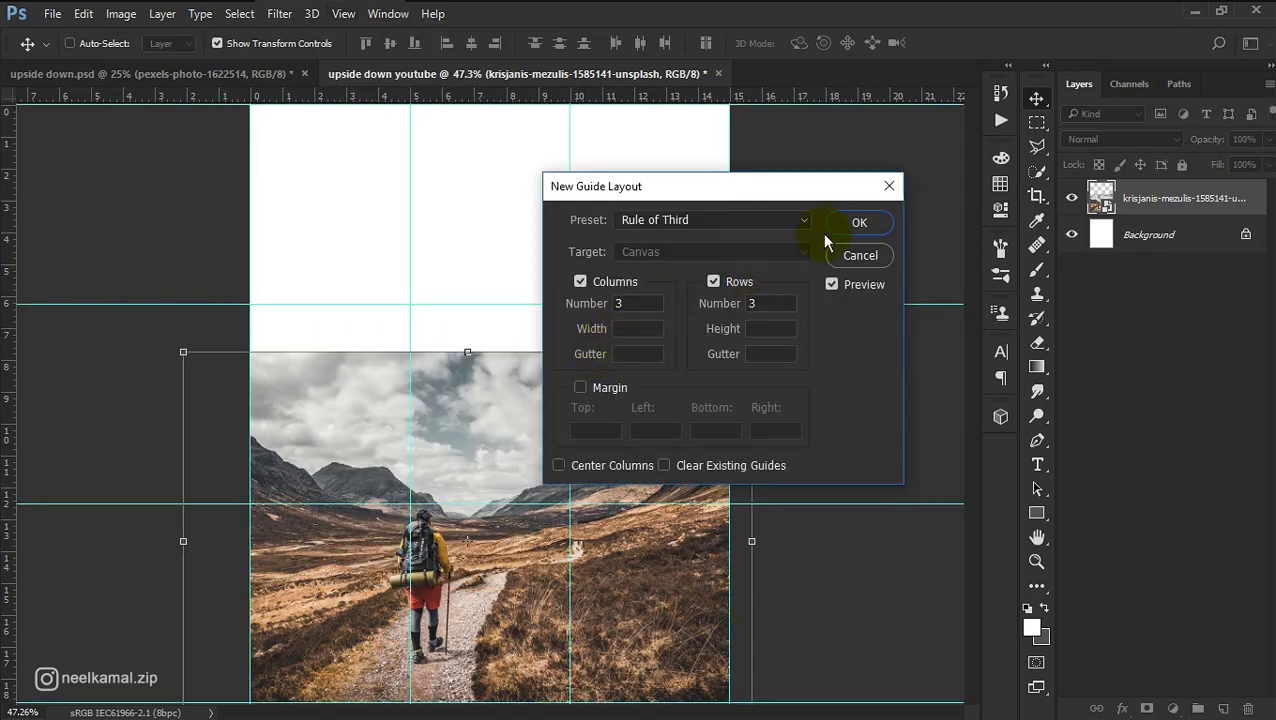
click(848, 224)
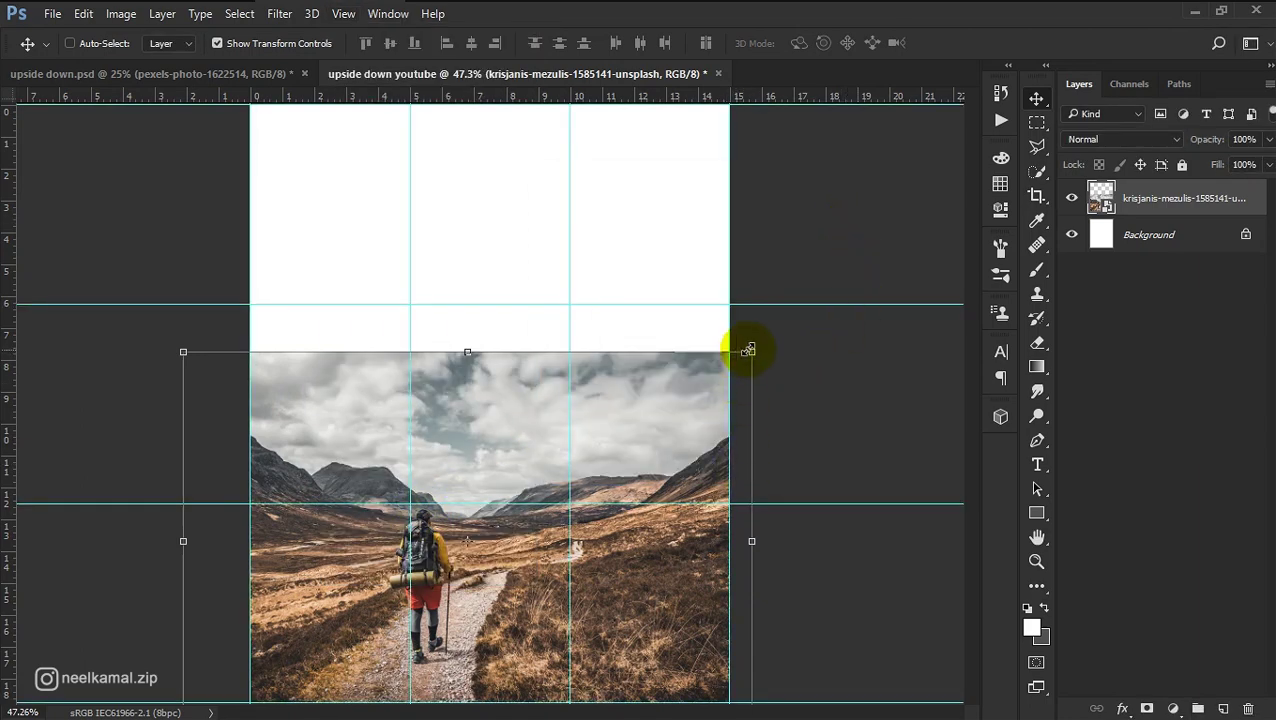
Step: Rescale the hiker photo and shift it slightly left and up
drag(748, 349, 766, 343)
drag(702, 477, 676, 437)
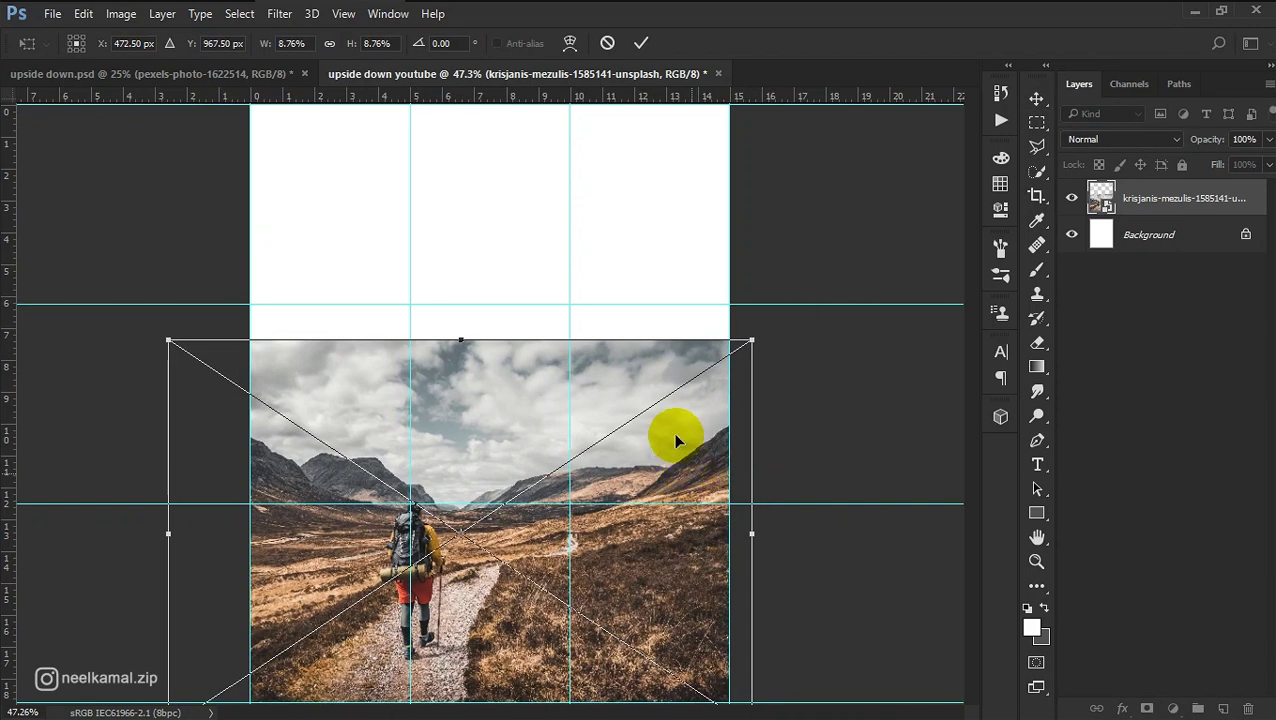
click(641, 44)
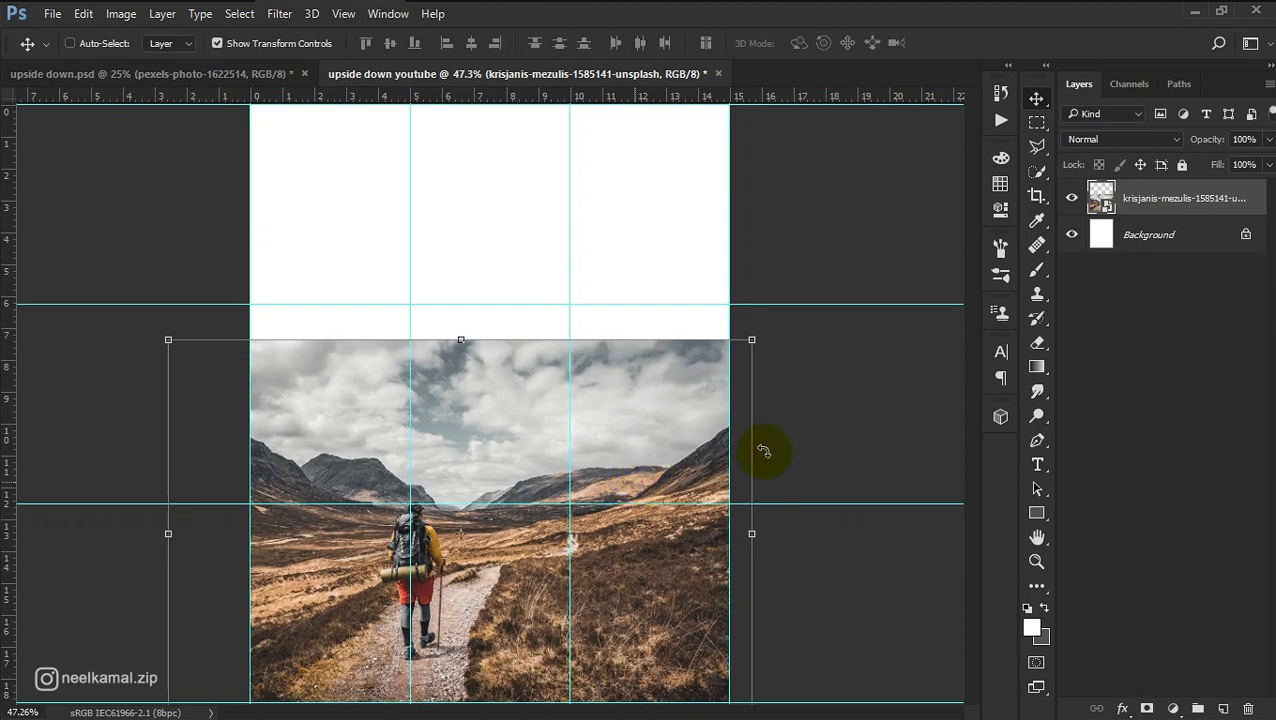
Step: Make the Background layer active and drag the city photo into the document
click(1127, 350)
click(1148, 236)
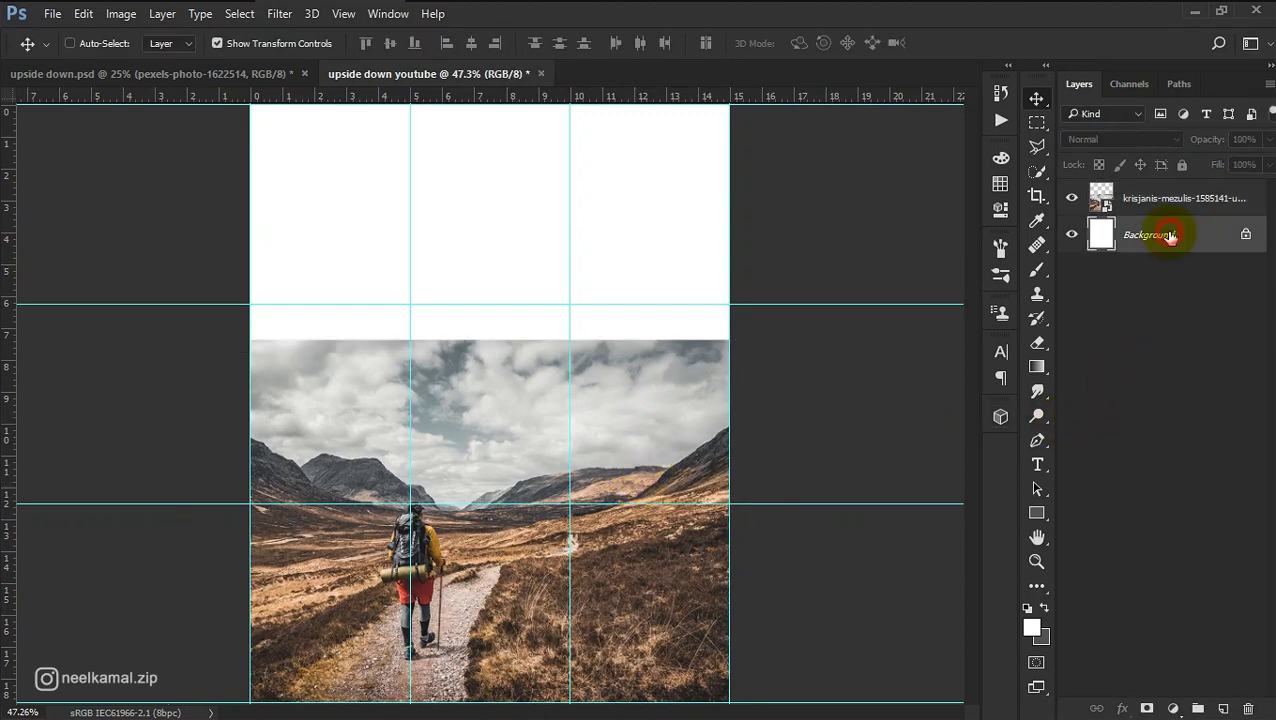
click(180, 10)
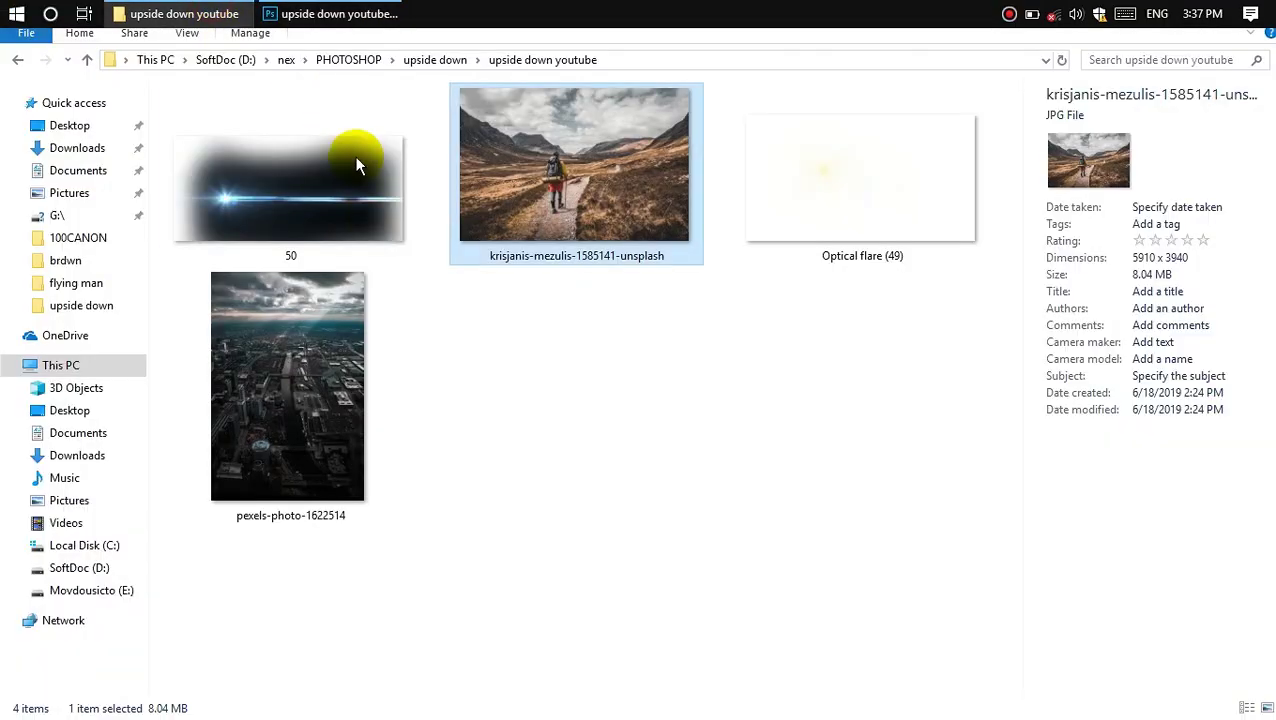
mouse_move(325, 425)
mouse_down()
mouse_move(338, 334)
mouse_move(512, 440)
mouse_up()
Step: Flip pexels-photo-1622514 vertically, move it to the top and scale it to full width
right_click(540, 294)
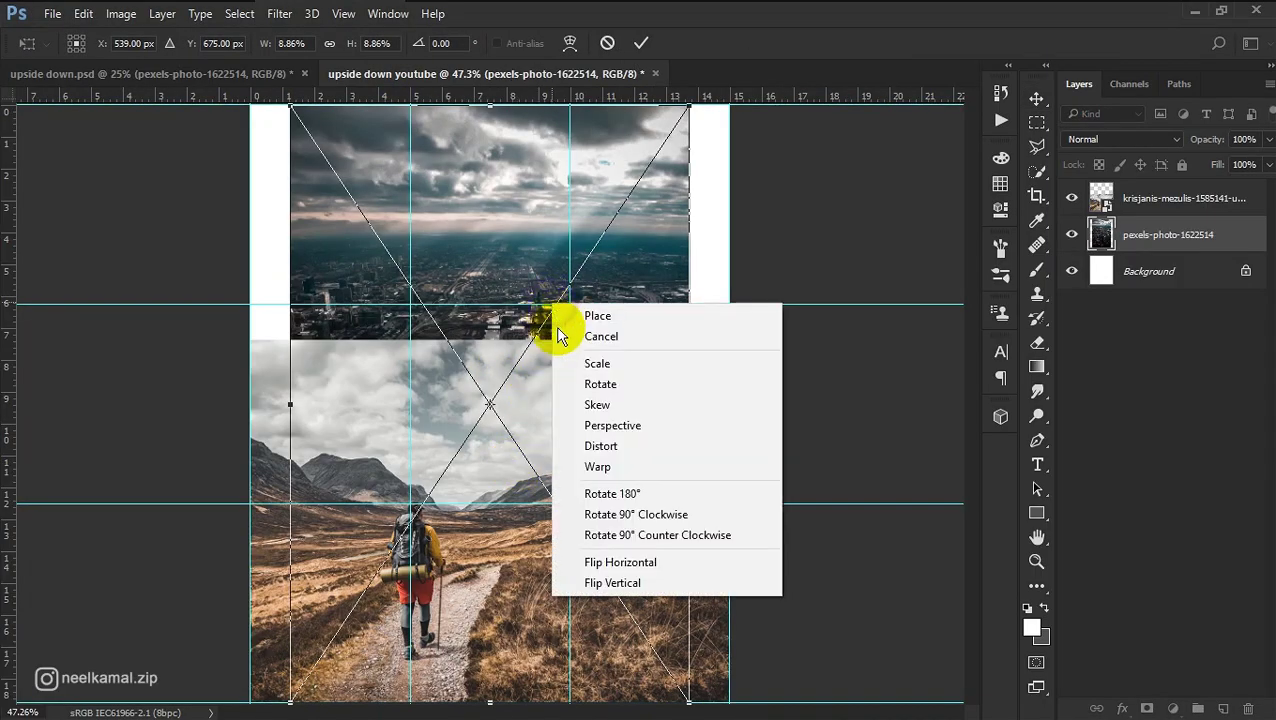
click(593, 584)
drag(598, 333, 599, 149)
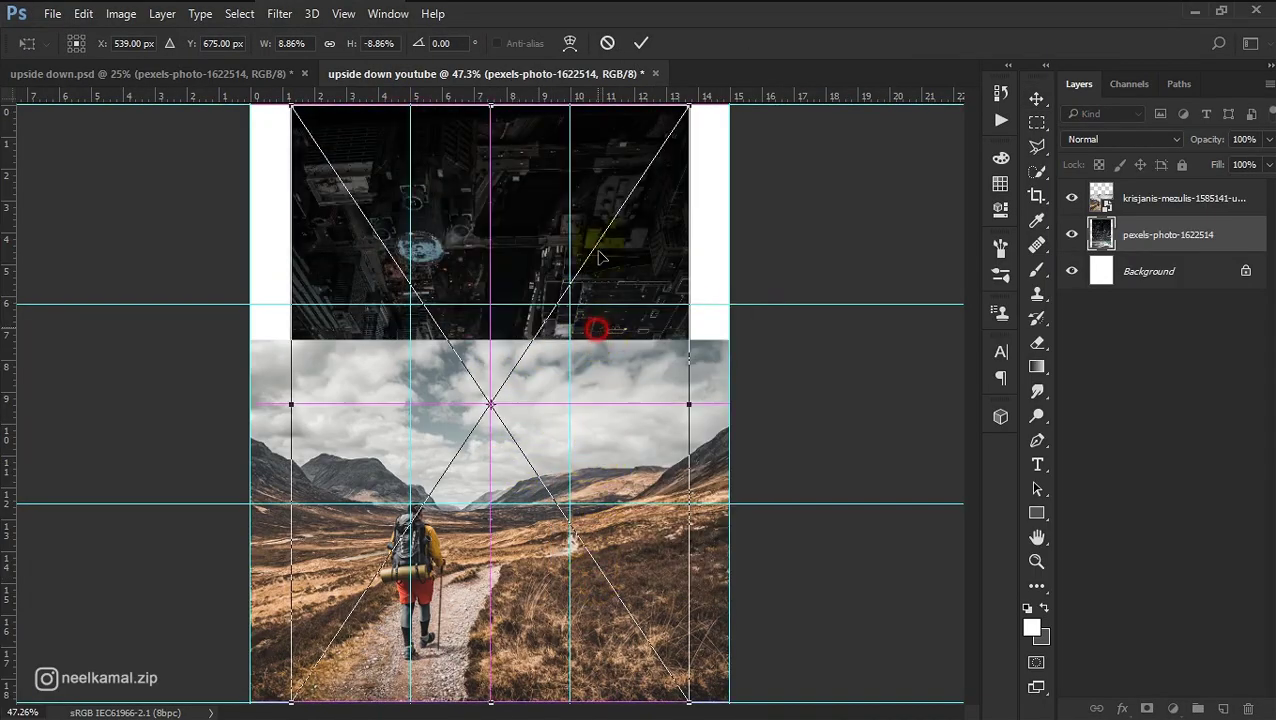
drag(632, 284, 632, 248)
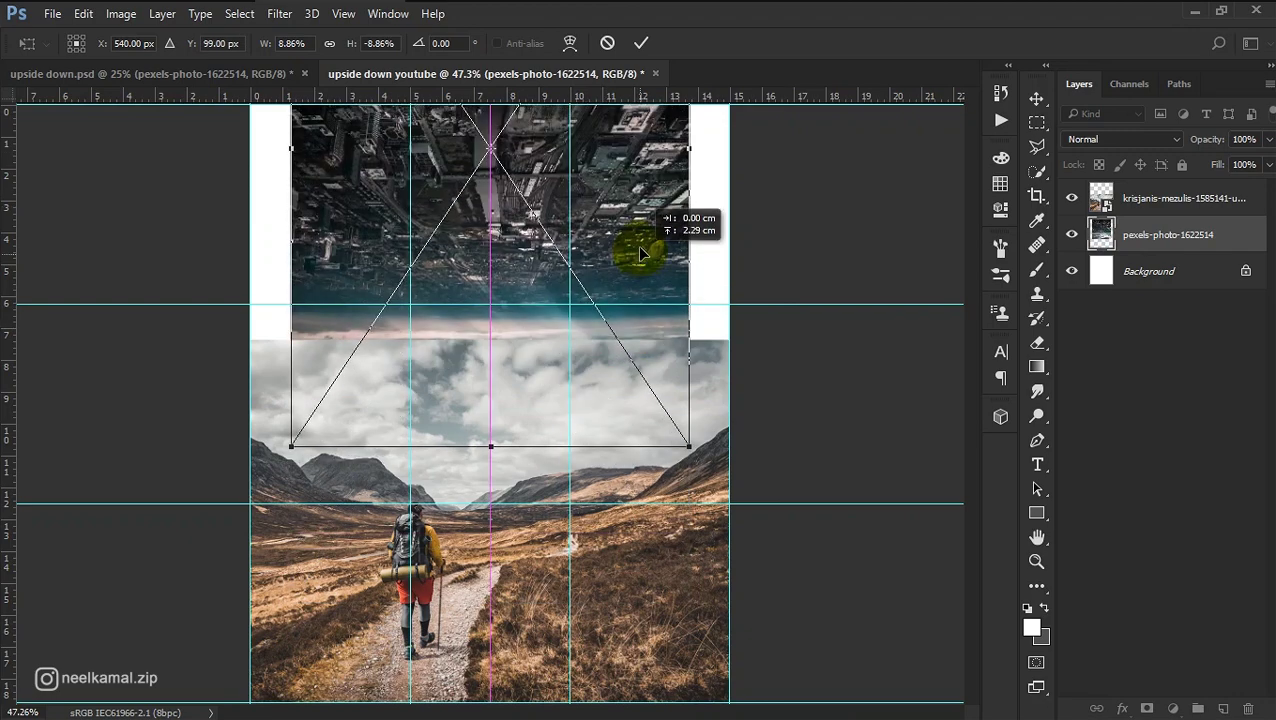
drag(687, 438, 771, 519)
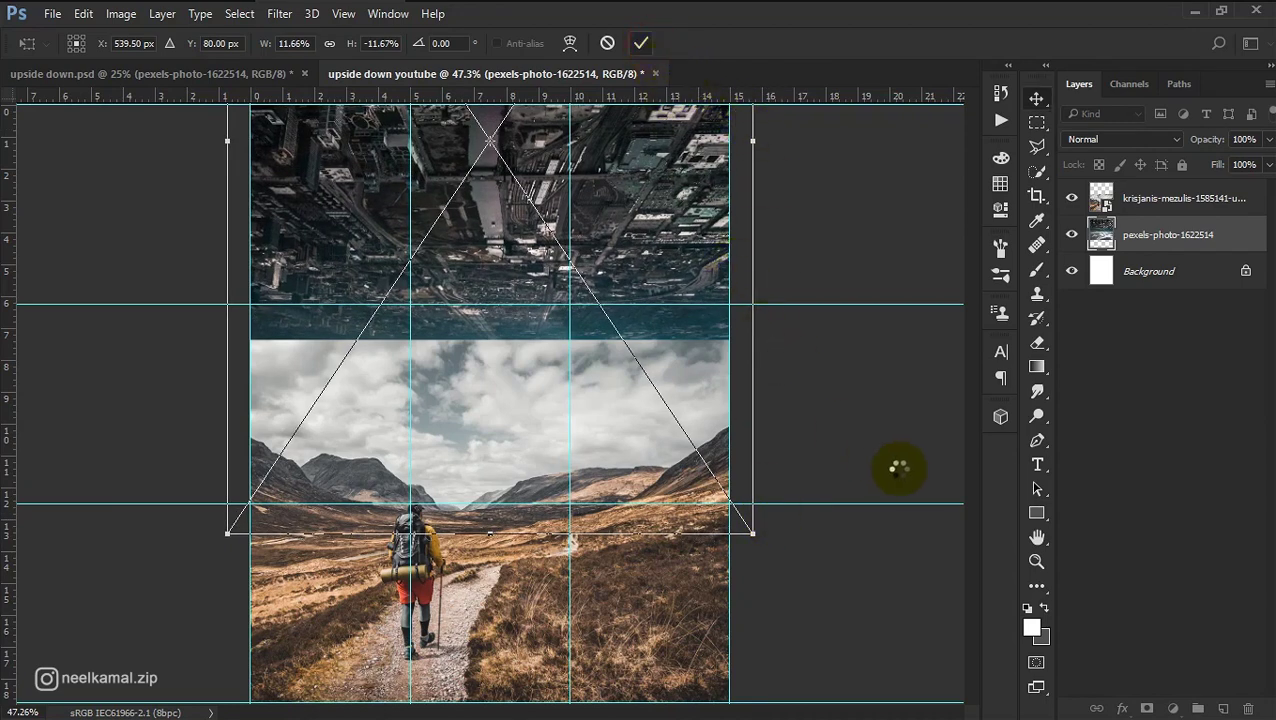
Step: Add a layer mask and brush out the clouds along the sky-to-city seam with a smaller brush
click(1145, 199)
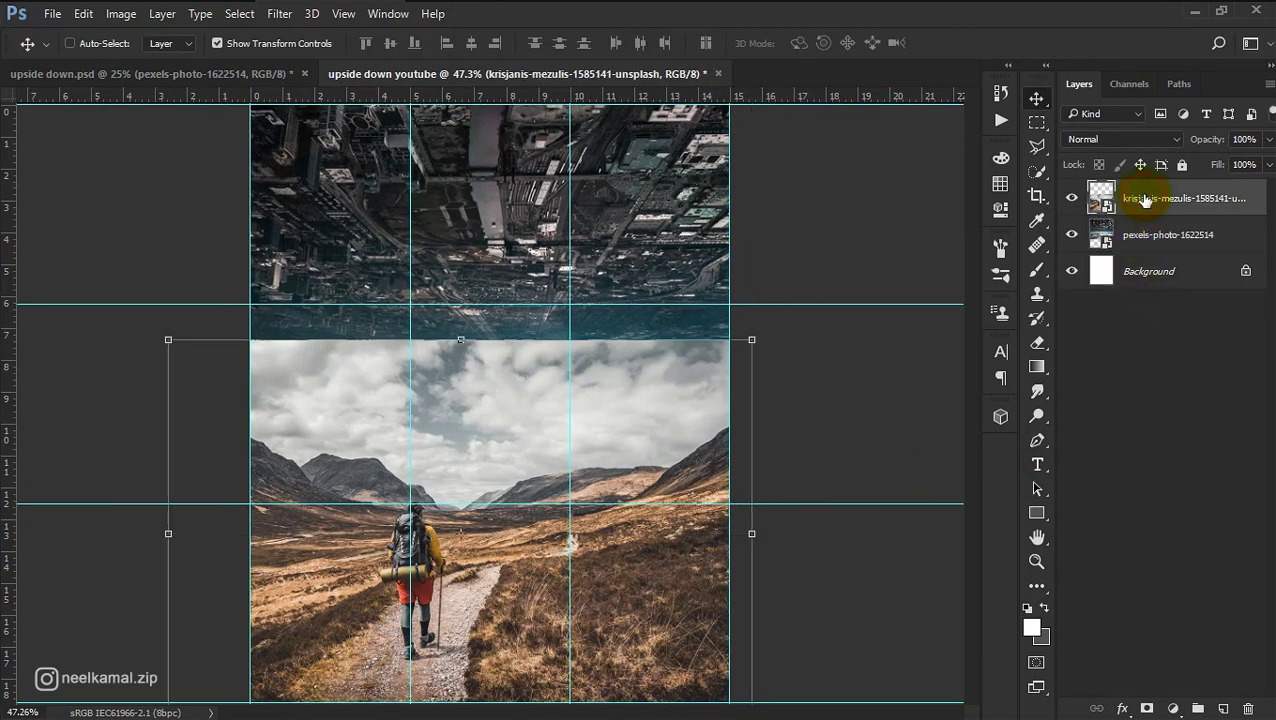
click(1148, 708)
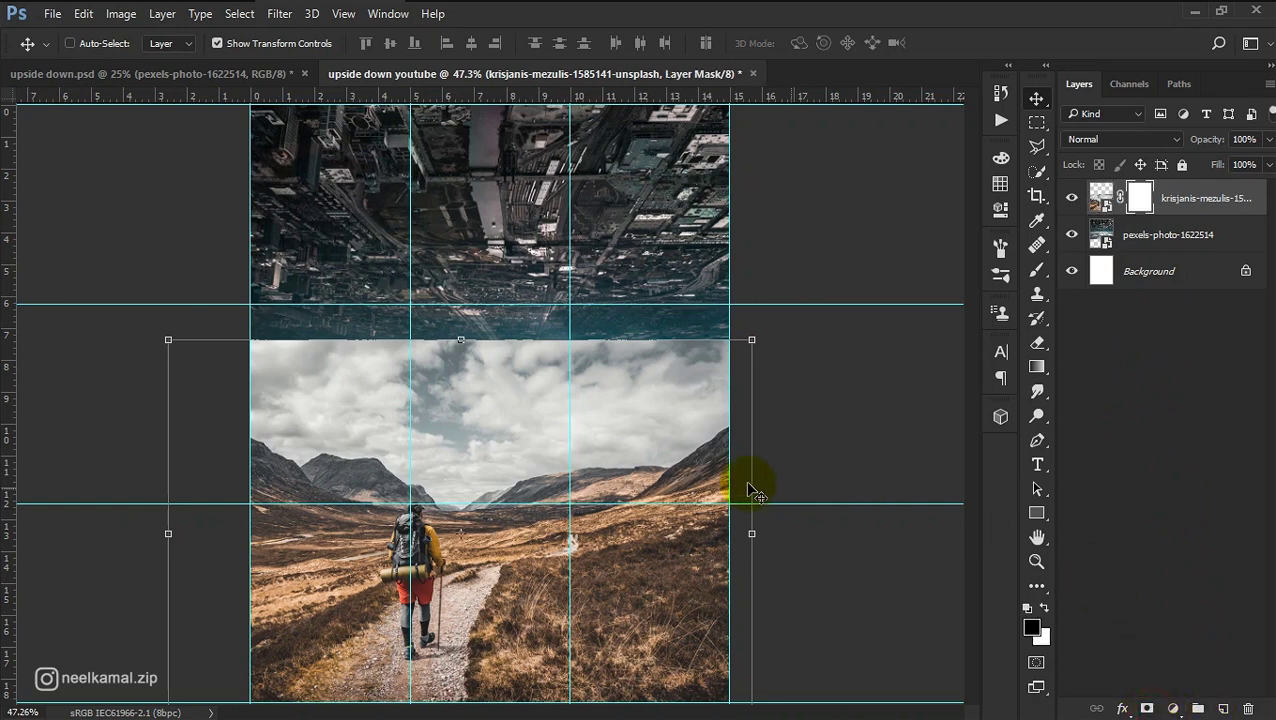
key(b)
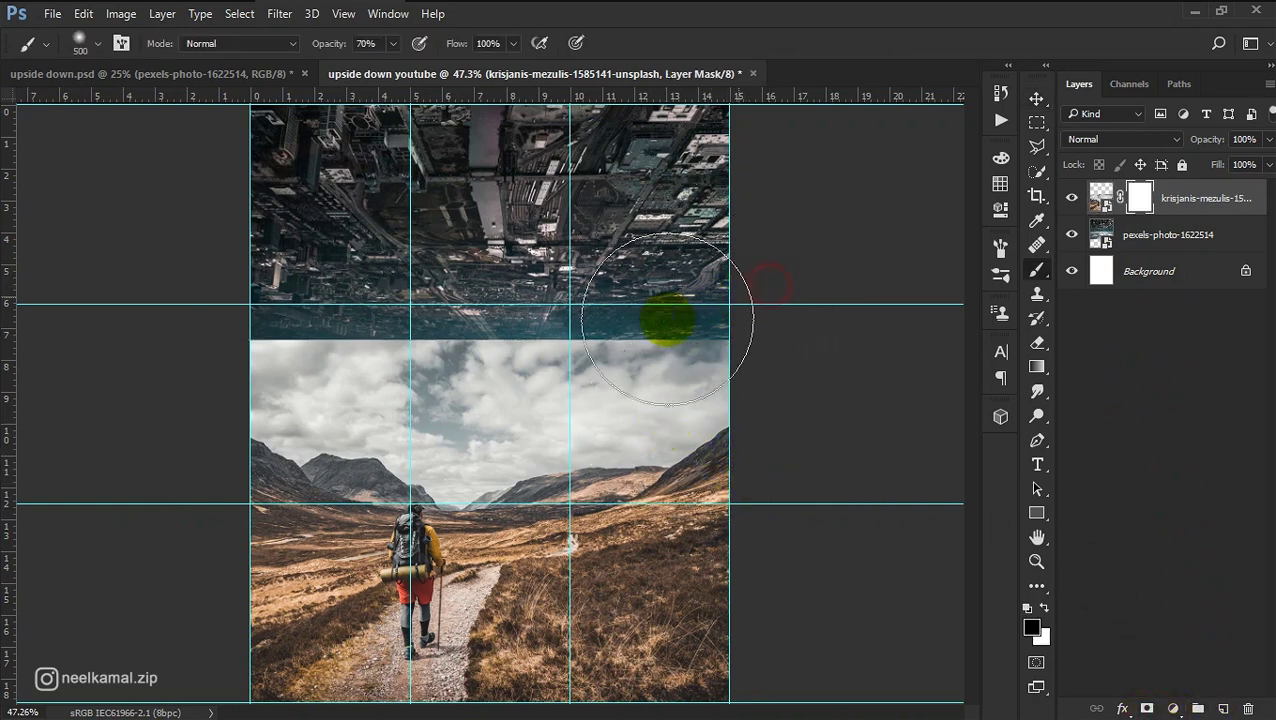
key(bracketleft)
key(bracketleft)
key(bracketleft)
mouse_move(720, 345)
mouse_down()
mouse_move(310, 365)
mouse_move(231, 348)
mouse_up()
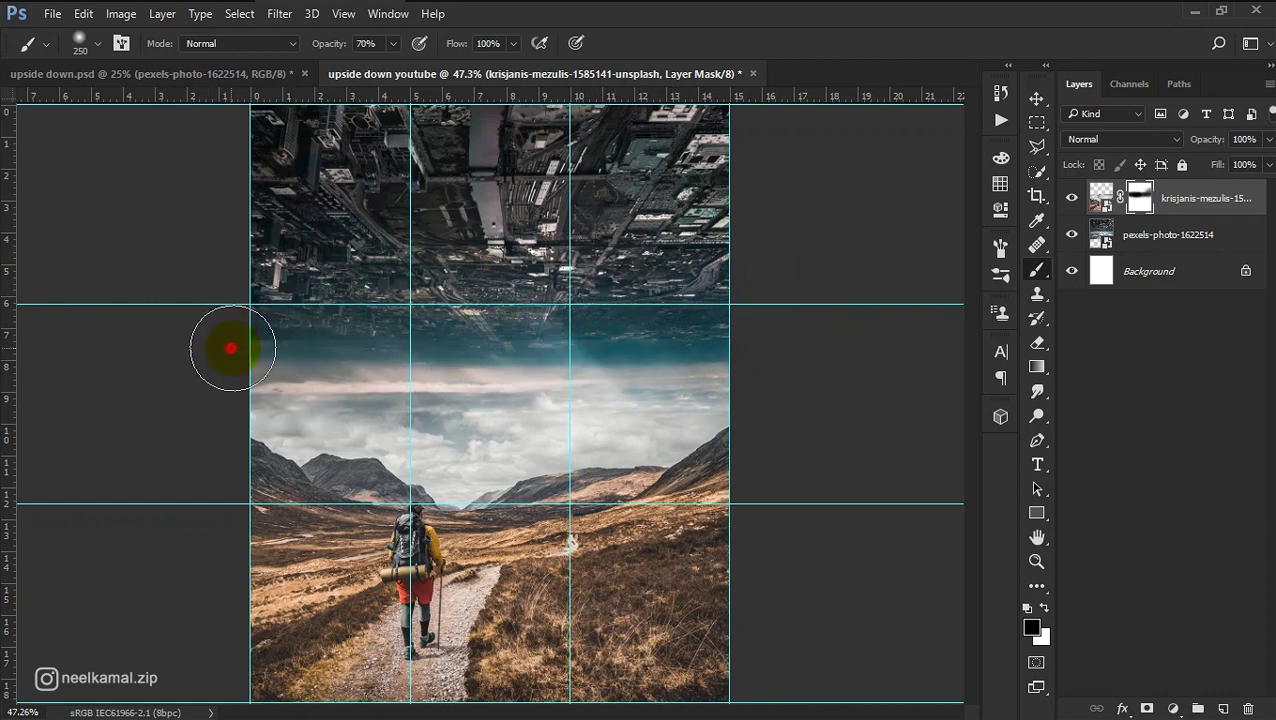
mouse_move(260, 313)
mouse_down()
mouse_move(797, 284)
mouse_move(590, 330)
mouse_up()
mouse_move(692, 331)
mouse_down()
mouse_move(664, 350)
mouse_move(394, 405)
mouse_move(250, 372)
mouse_move(456, 370)
mouse_move(501, 384)
mouse_up()
Step: Nudge the upside-down city layer up and down slightly with Free Transform and commit
key(v)
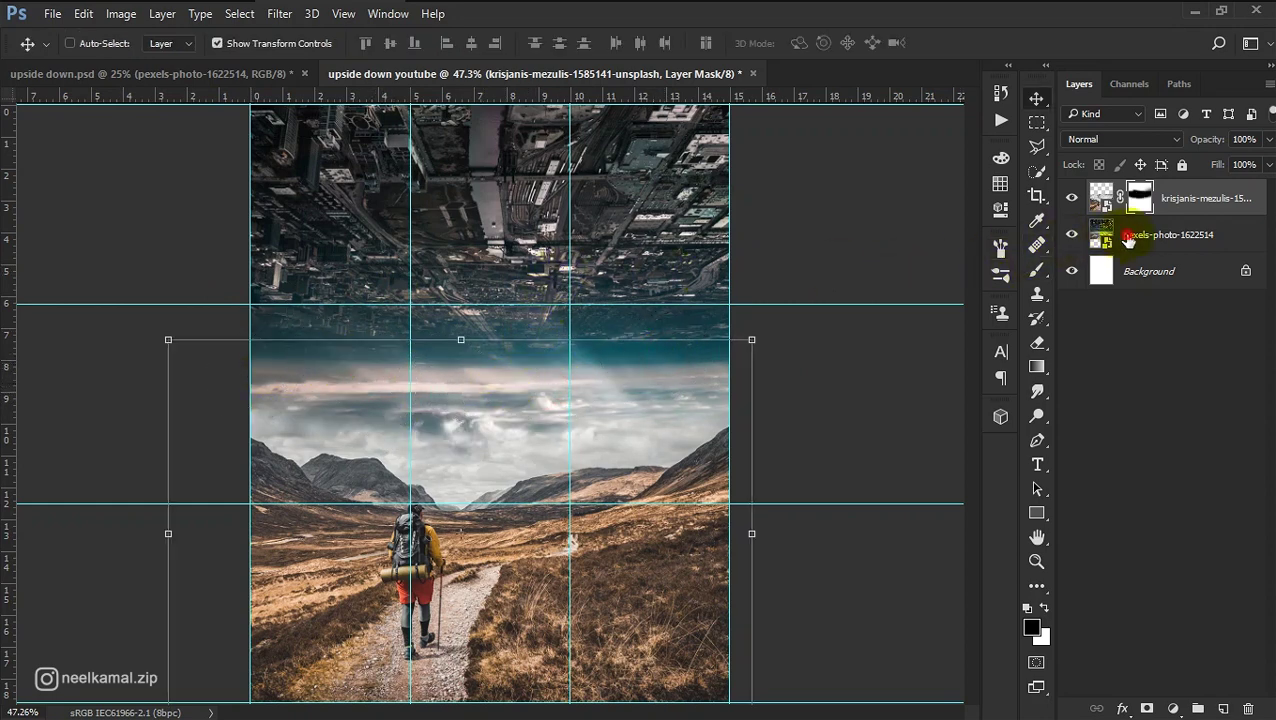
click(1127, 238)
drag(590, 287, 590, 294)
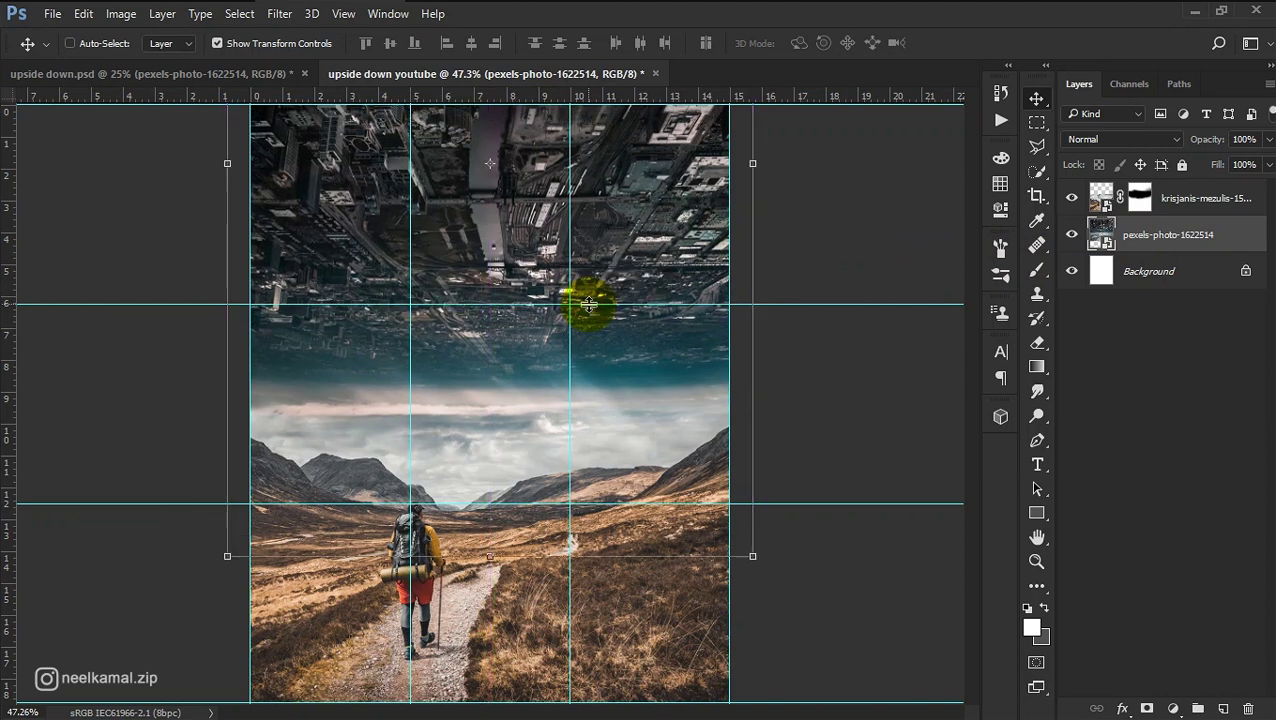
drag(758, 557, 768, 578)
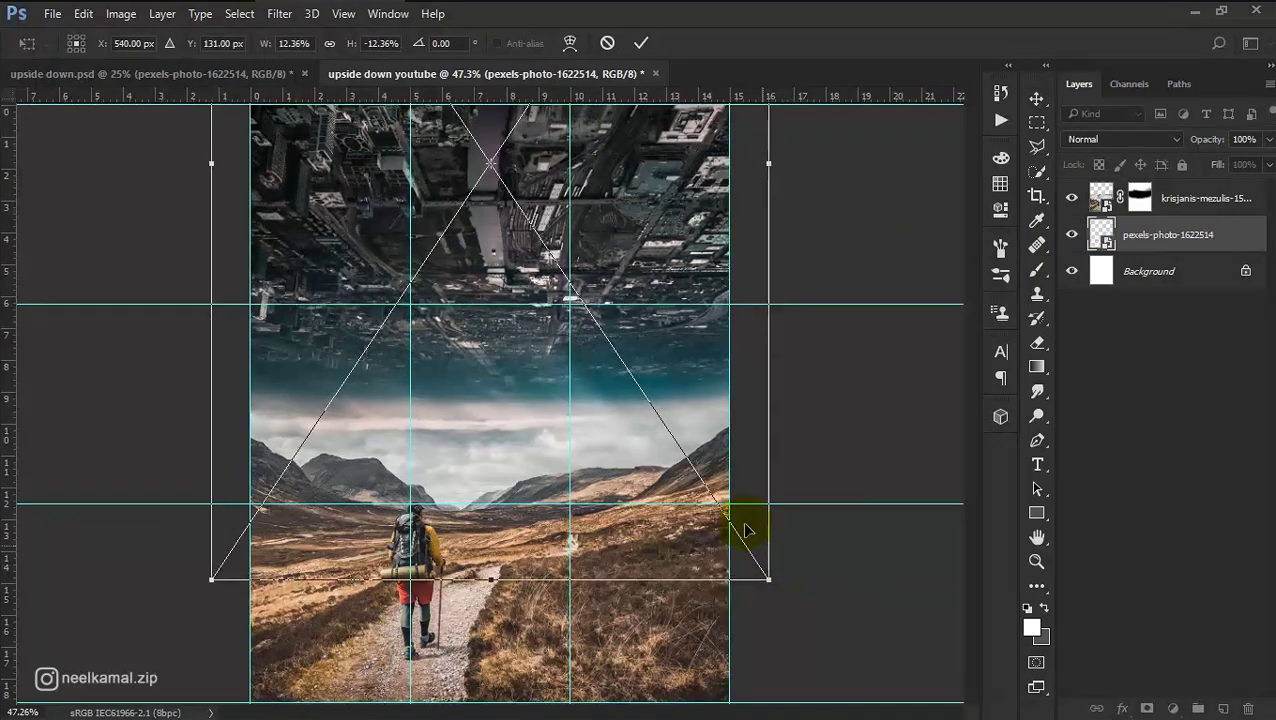
drag(713, 447, 702, 428)
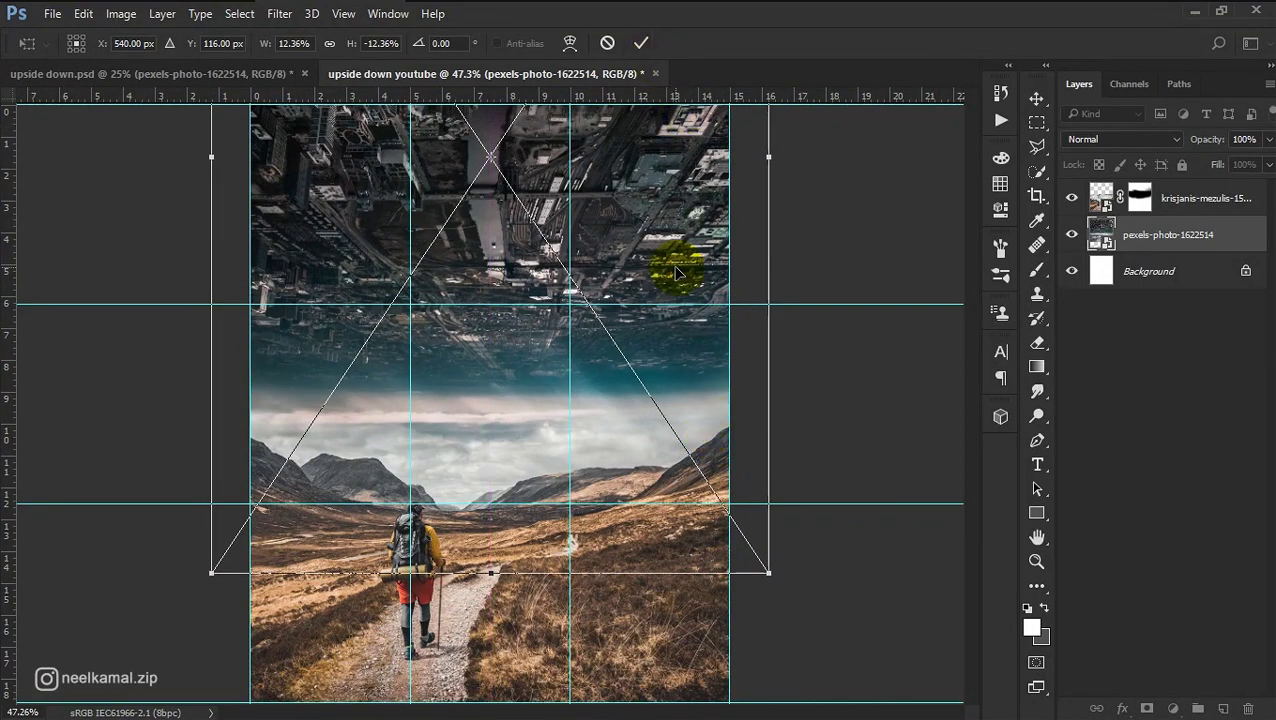
drag(676, 272, 676, 278)
click(638, 45)
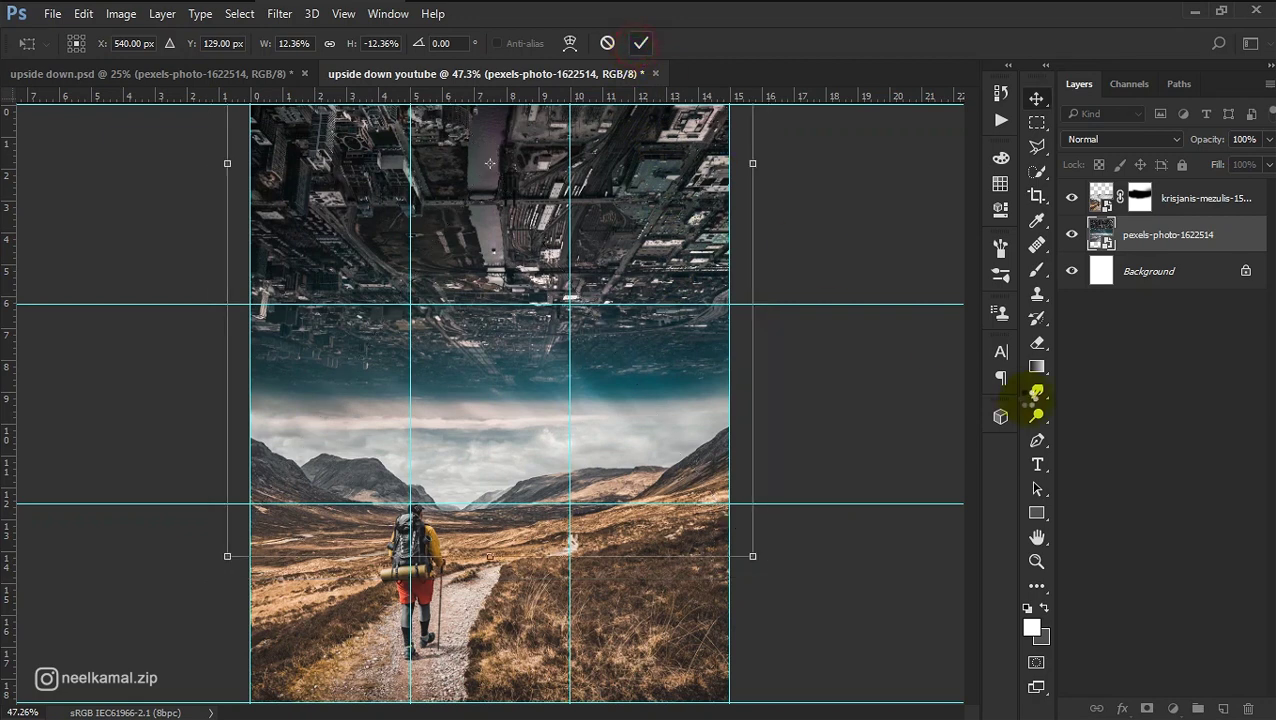
click(1120, 368)
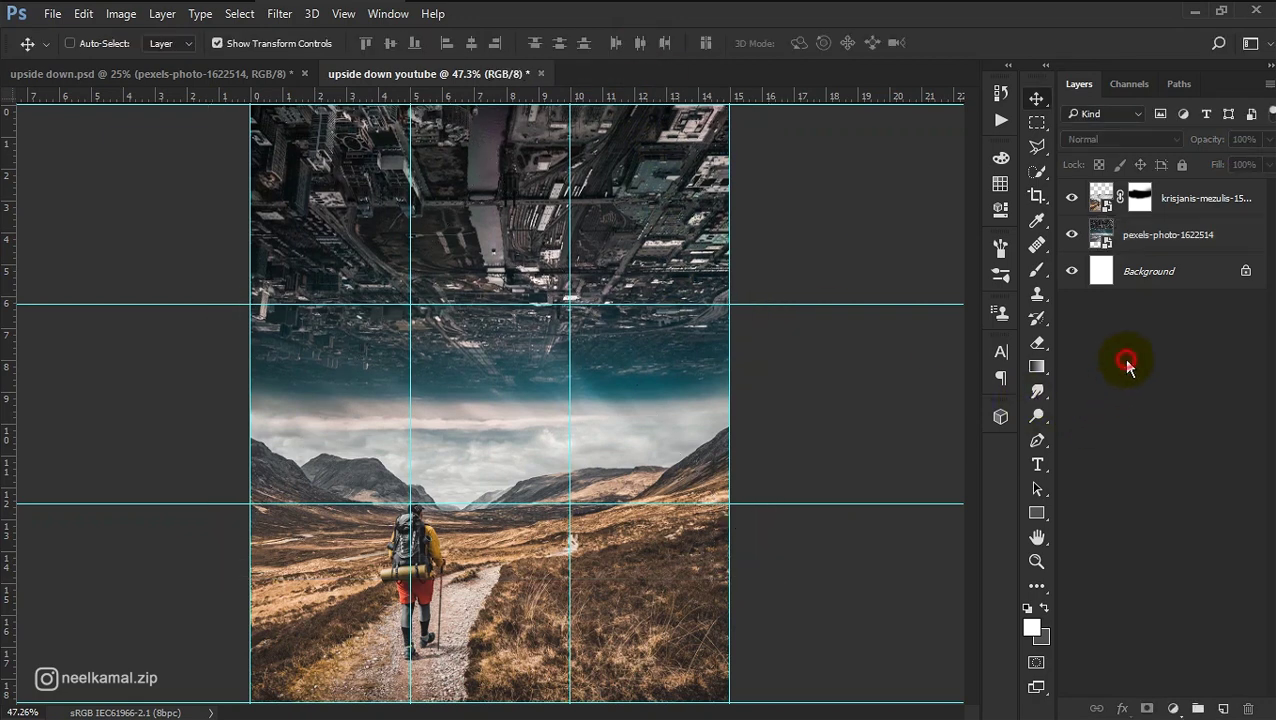
click(1174, 212)
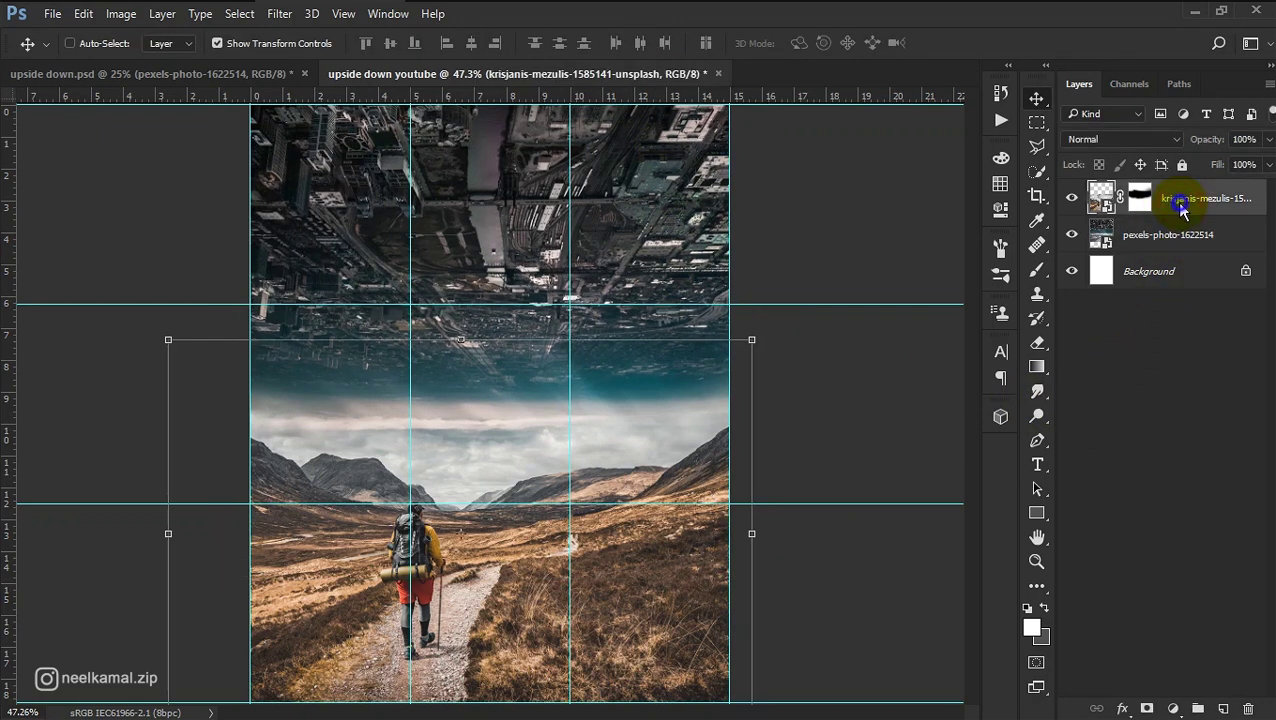
Step: Duplicate the hiker photo layer and delete the top copy's layer mask
right_click(1178, 228)
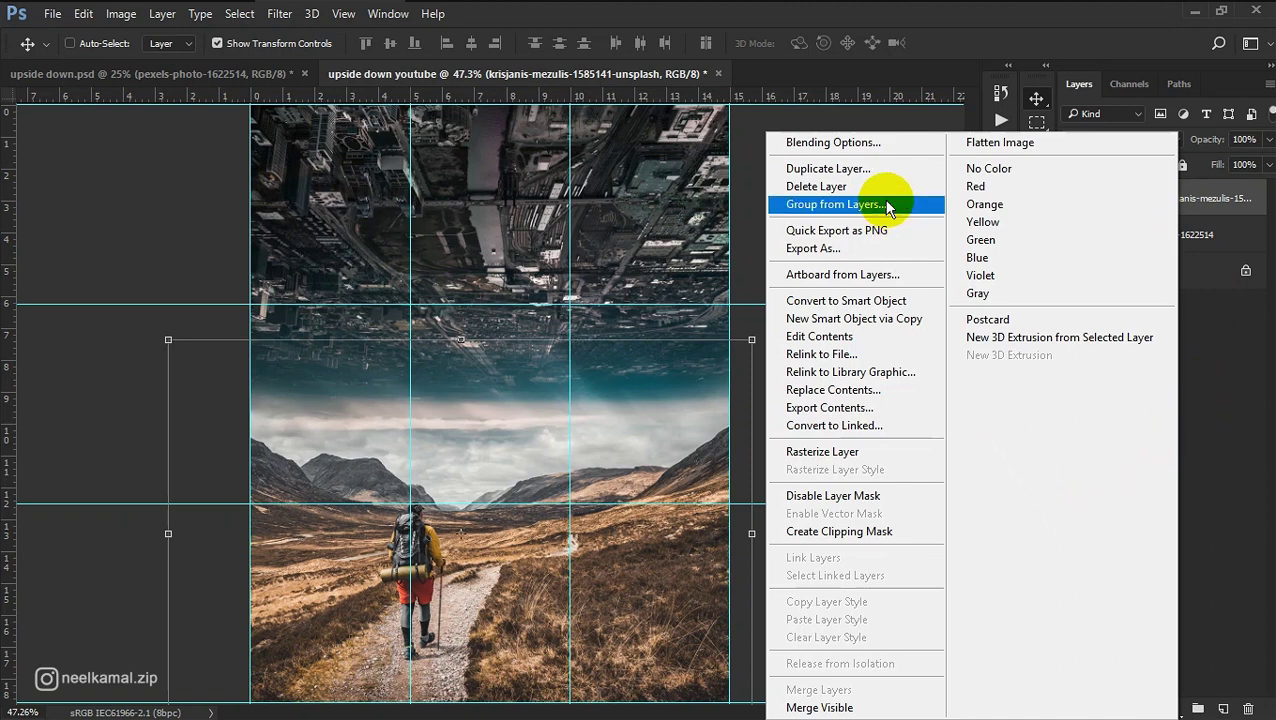
click(868, 169)
click(802, 208)
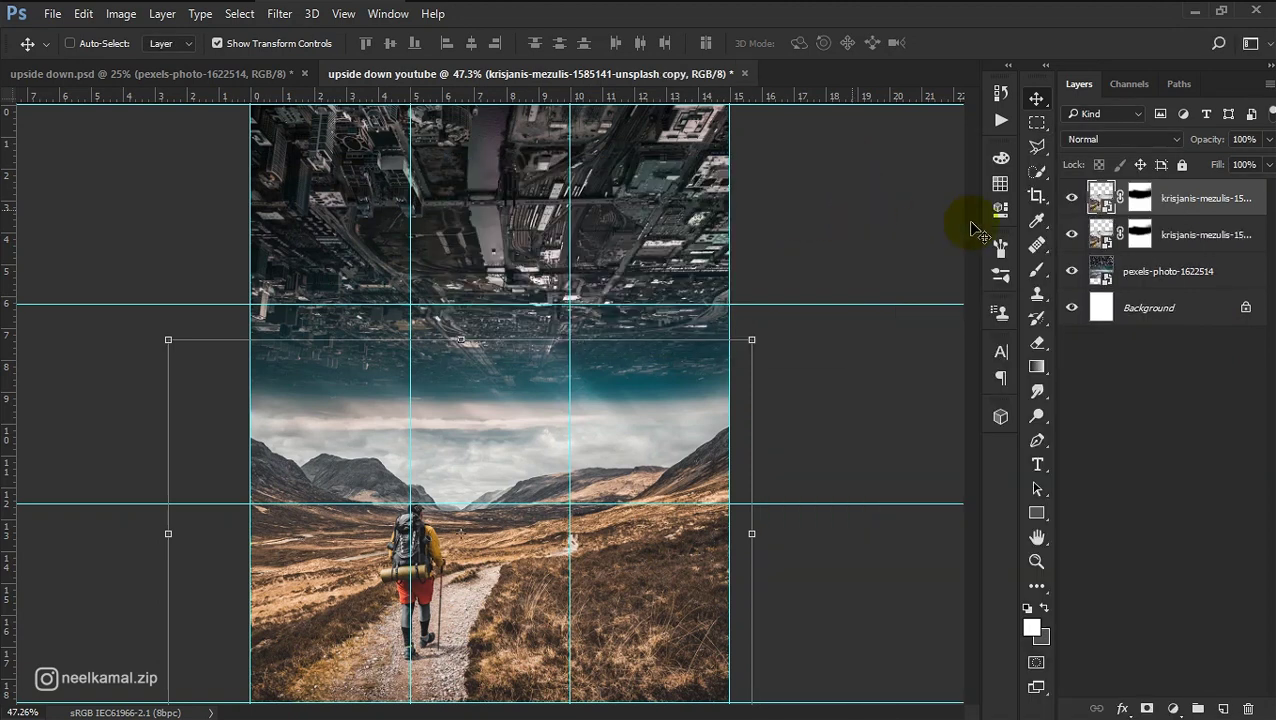
right_click(1133, 197)
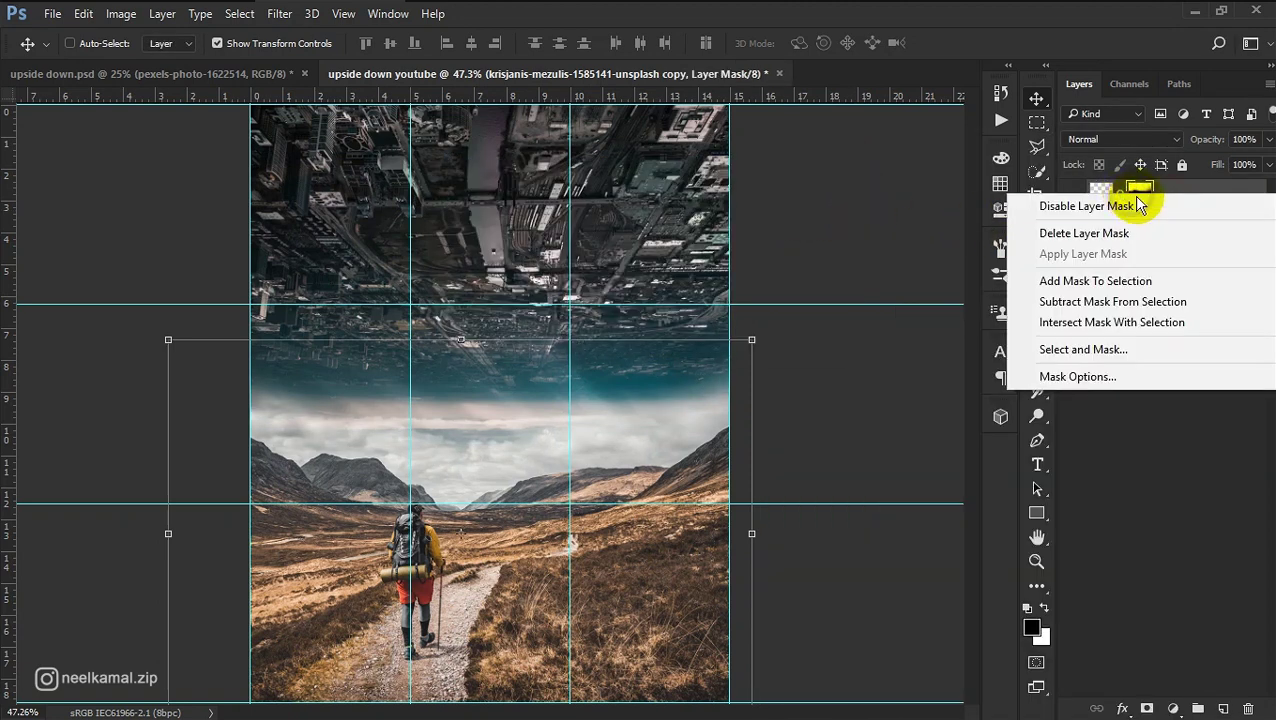
click(1059, 233)
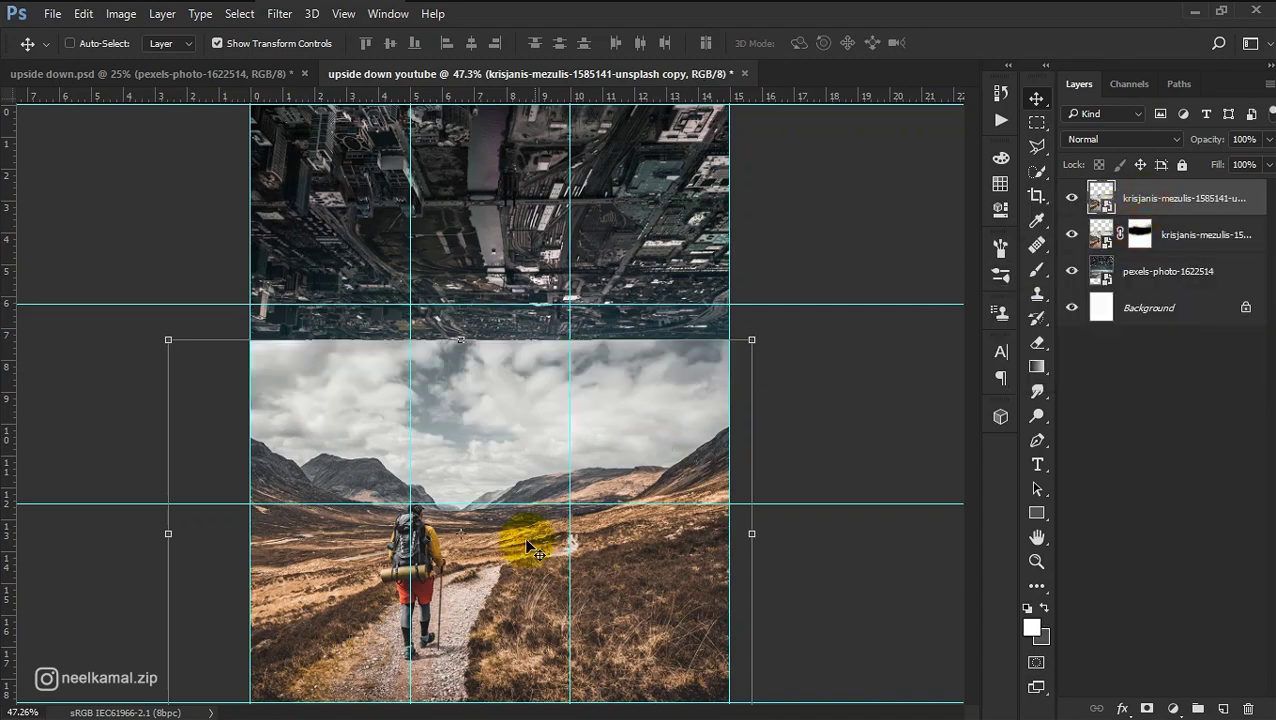
Step: Zoom in closely on the hiker, from his boots up to the backpack and cap
key(z)
click(410, 590)
click(406, 596)
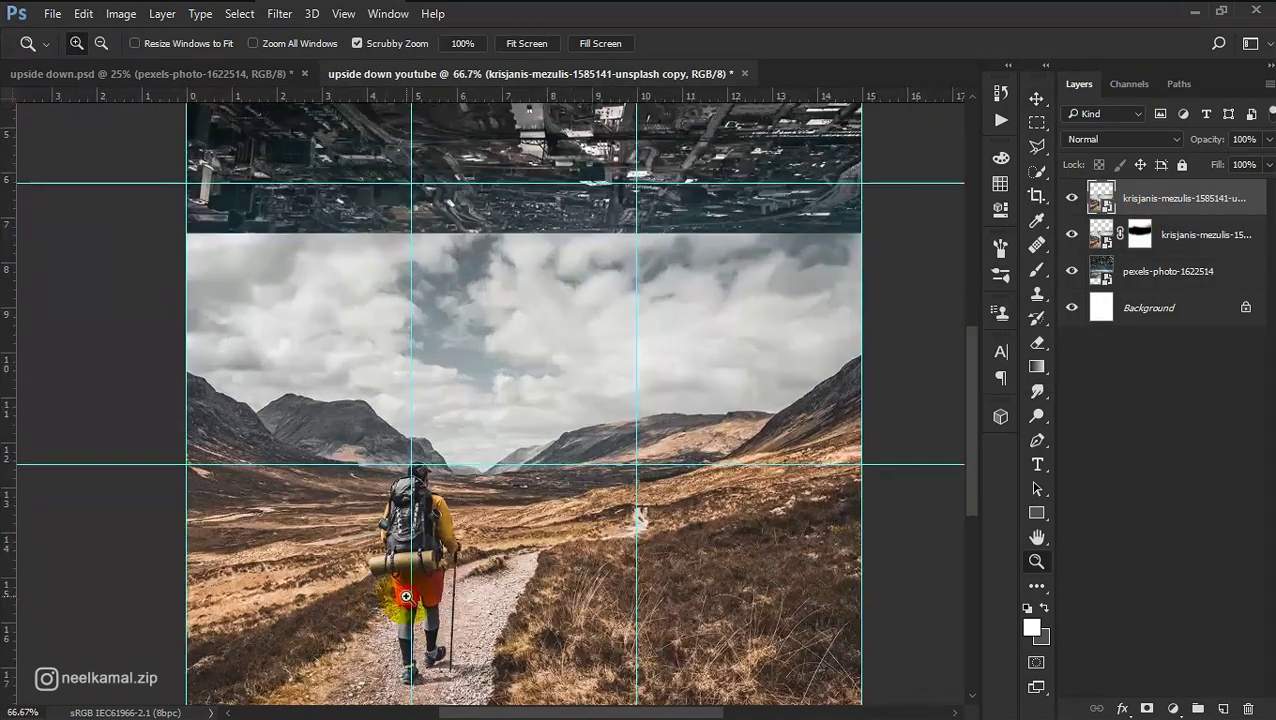
drag(406, 596, 384, 598)
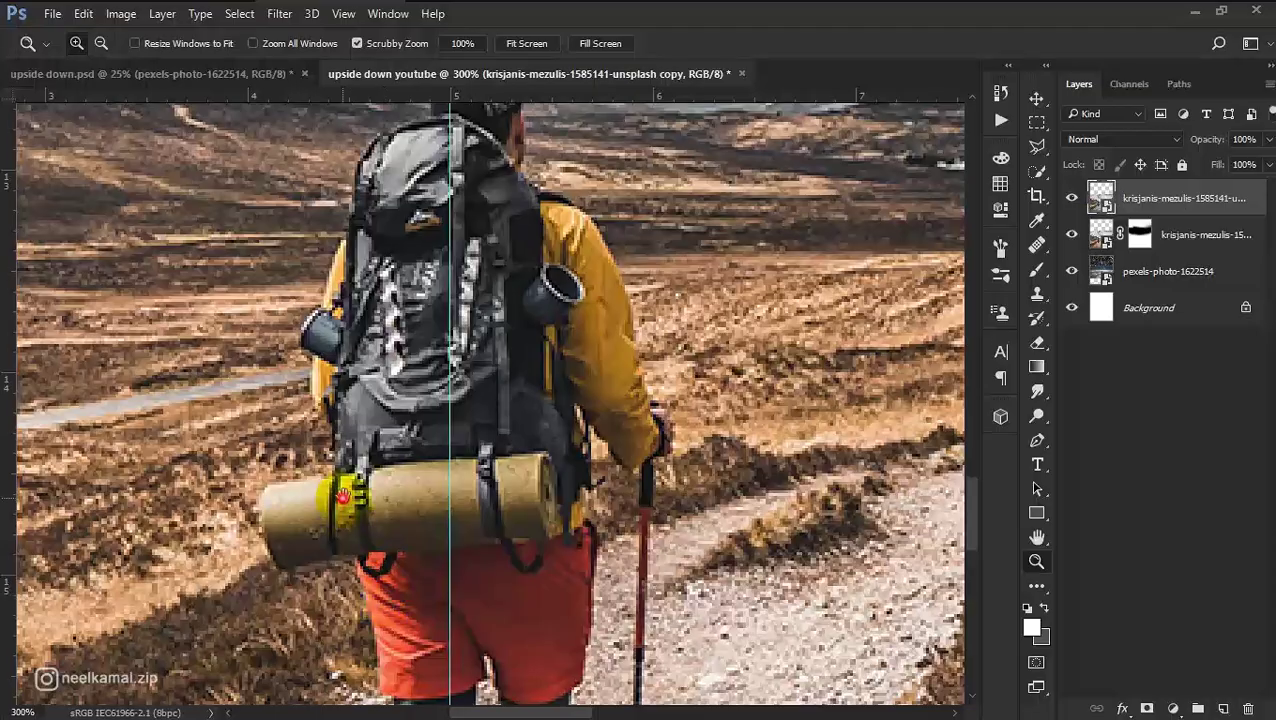
drag(343, 495, 416, 258)
click(478, 560)
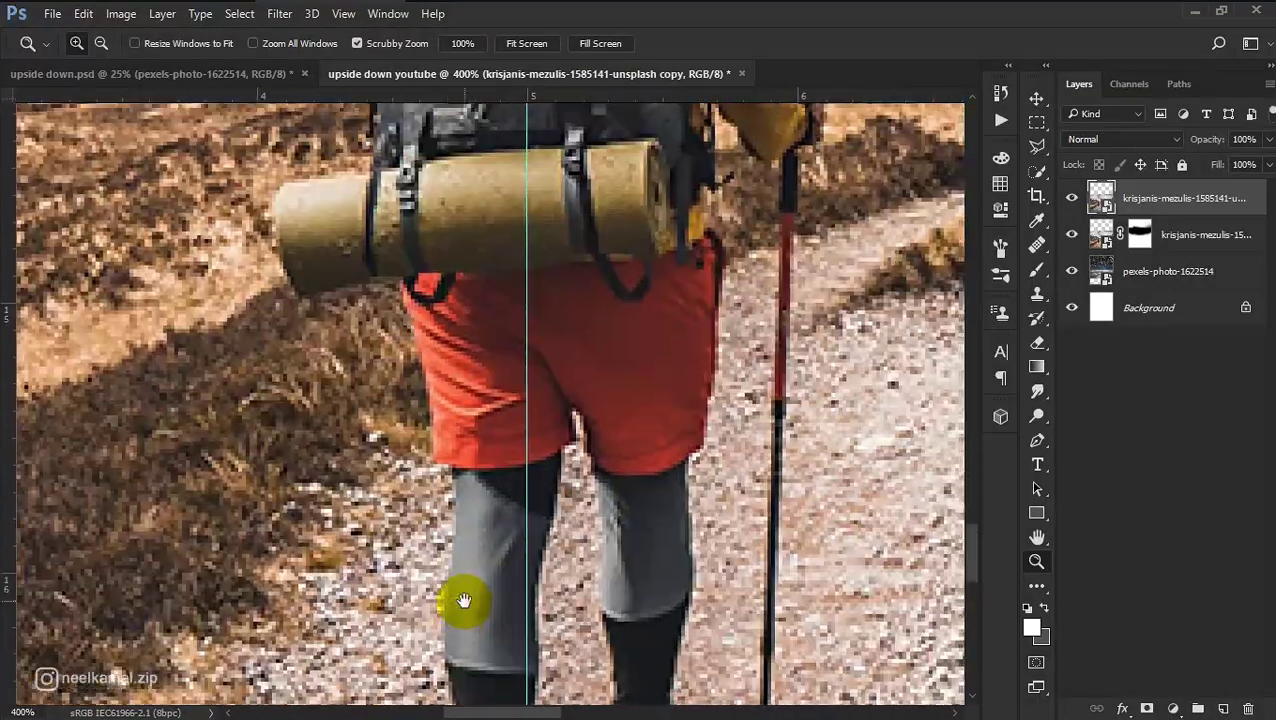
drag(456, 598, 433, 475)
drag(477, 150, 484, 569)
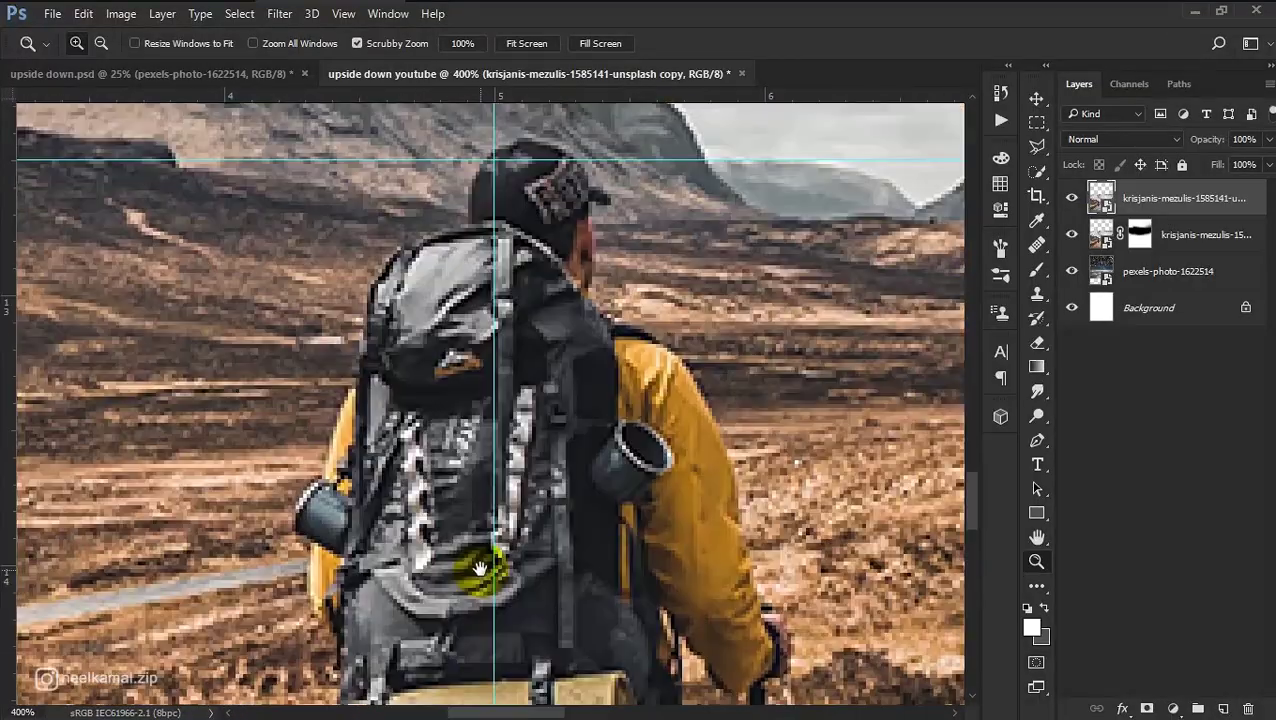
drag(484, 322, 503, 438)
Step: Start a Pen-tool shape at the hiker's cap with Fill set to none
key(p)
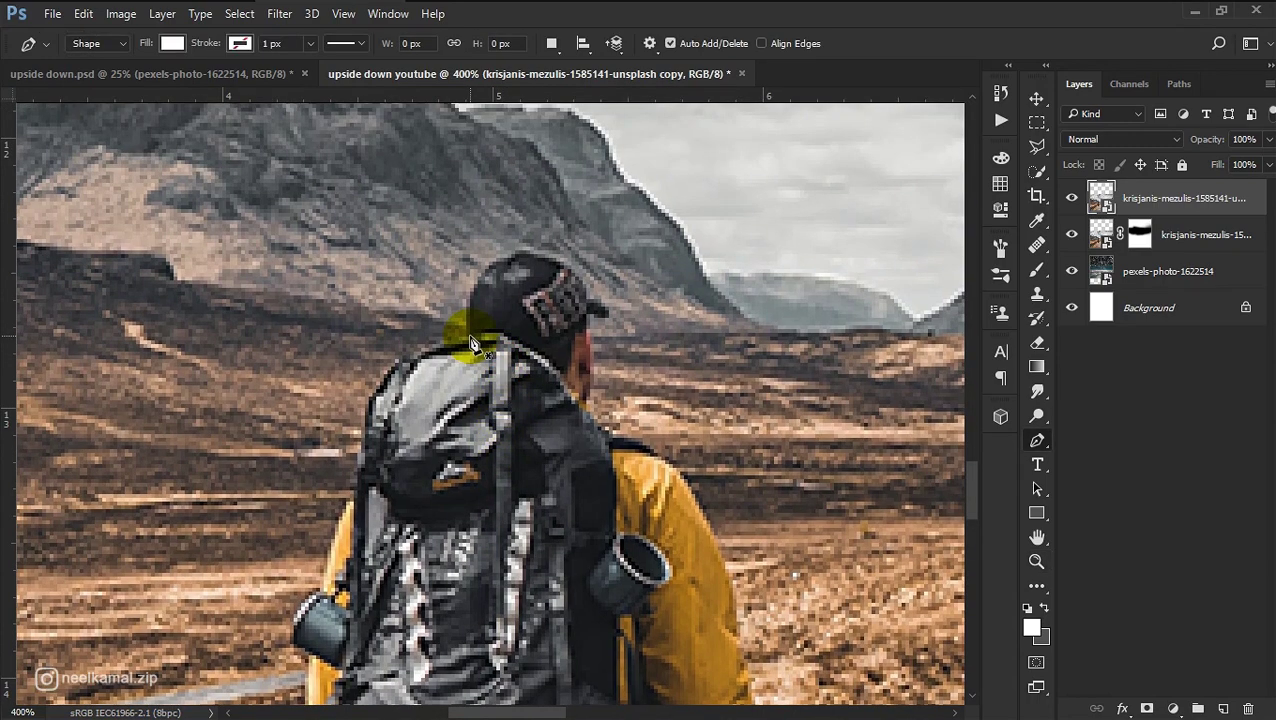
click(471, 341)
drag(497, 265, 545, 262)
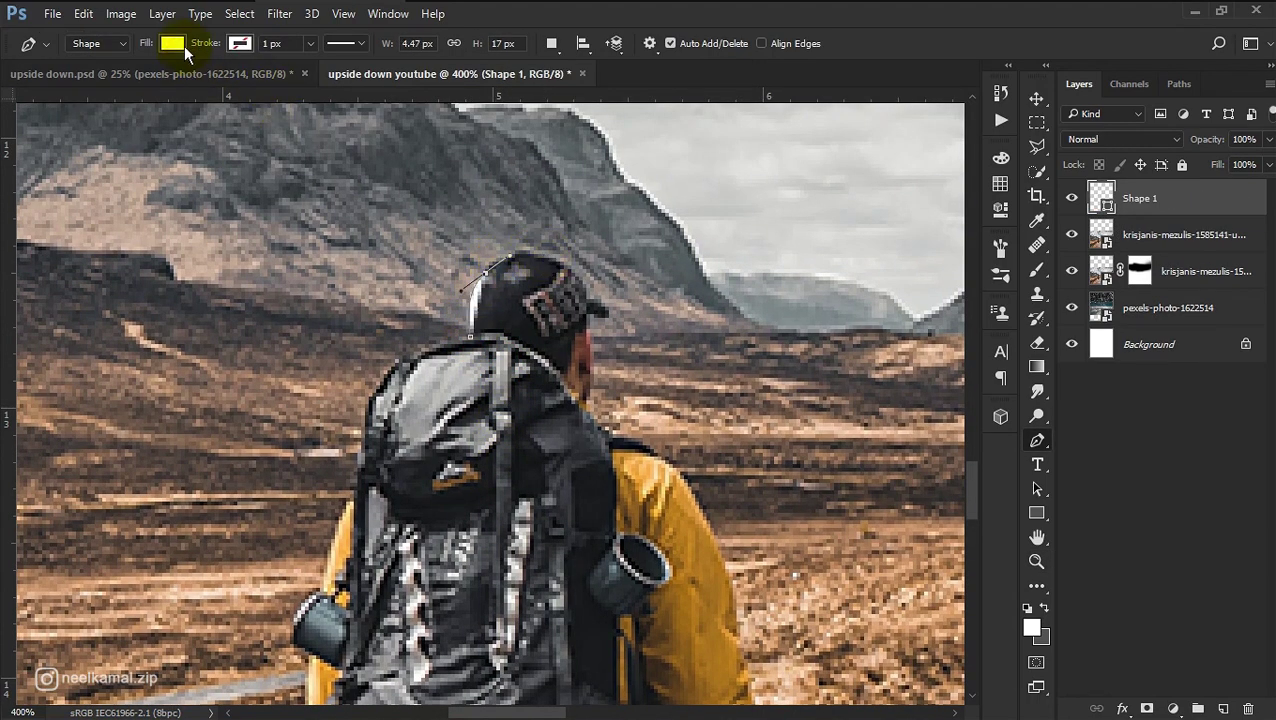
click(176, 45)
click(564, 270)
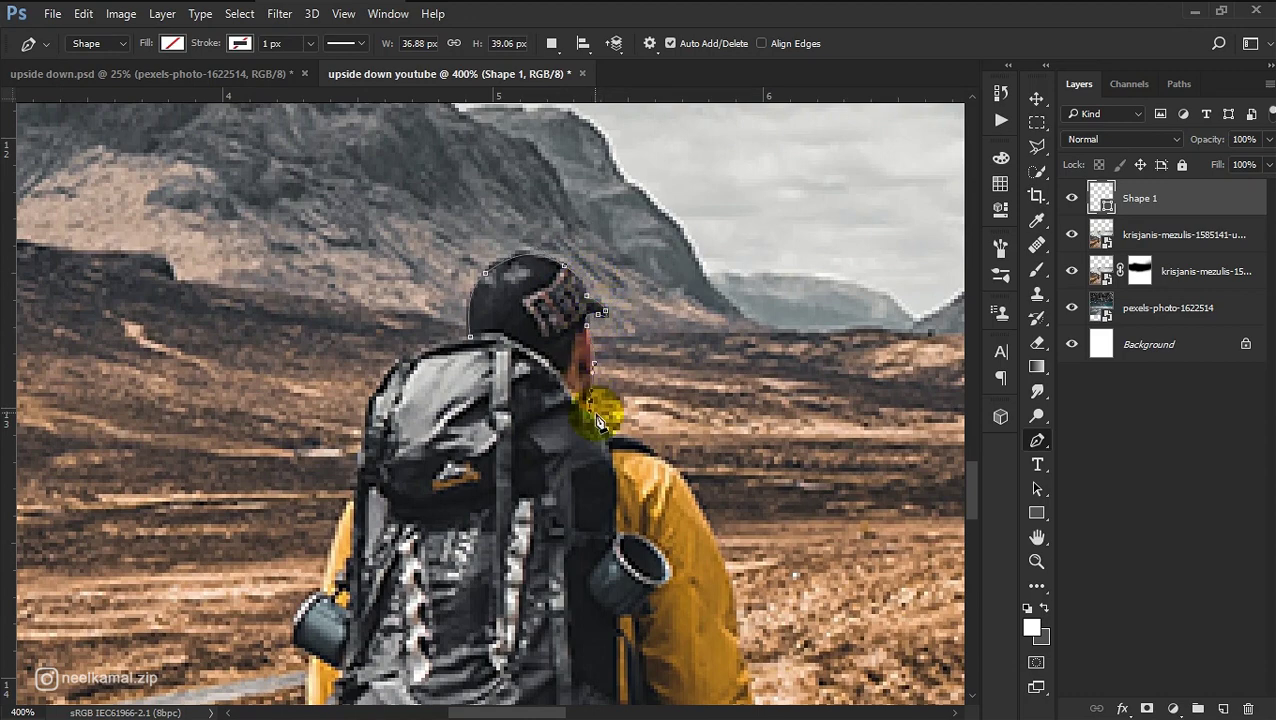
Step: Trace the outline down the arm and along the trekking pole to its tip
drag(733, 612, 606, 397)
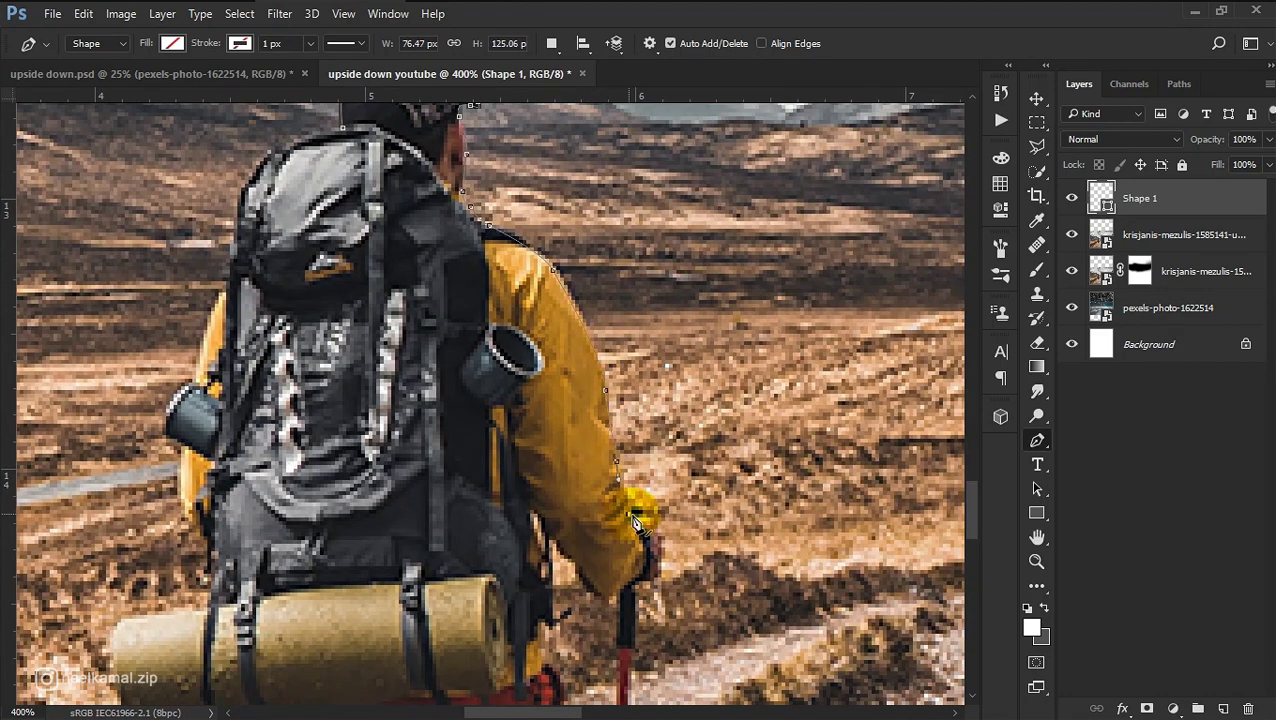
drag(636, 625, 607, 319)
click(604, 555)
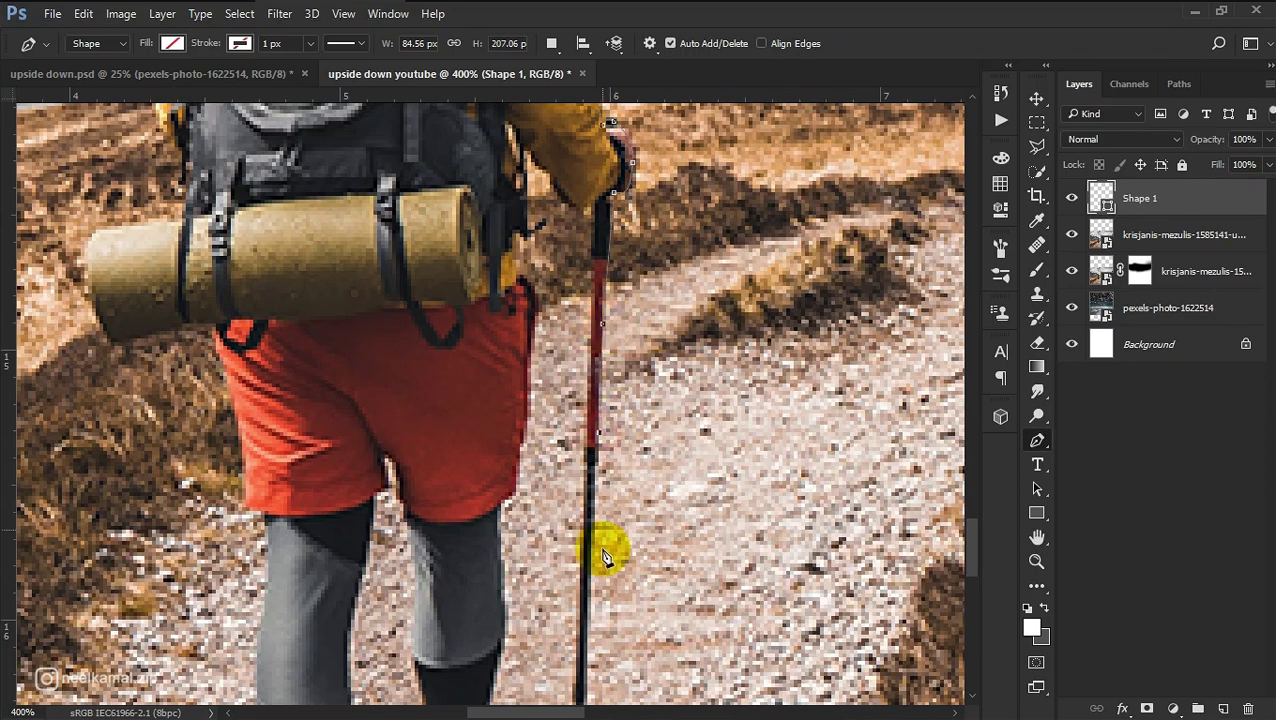
mouse_move(598, 634)
mouse_down()
mouse_move(513, 248)
mouse_move(526, 533)
mouse_up()
click(497, 557)
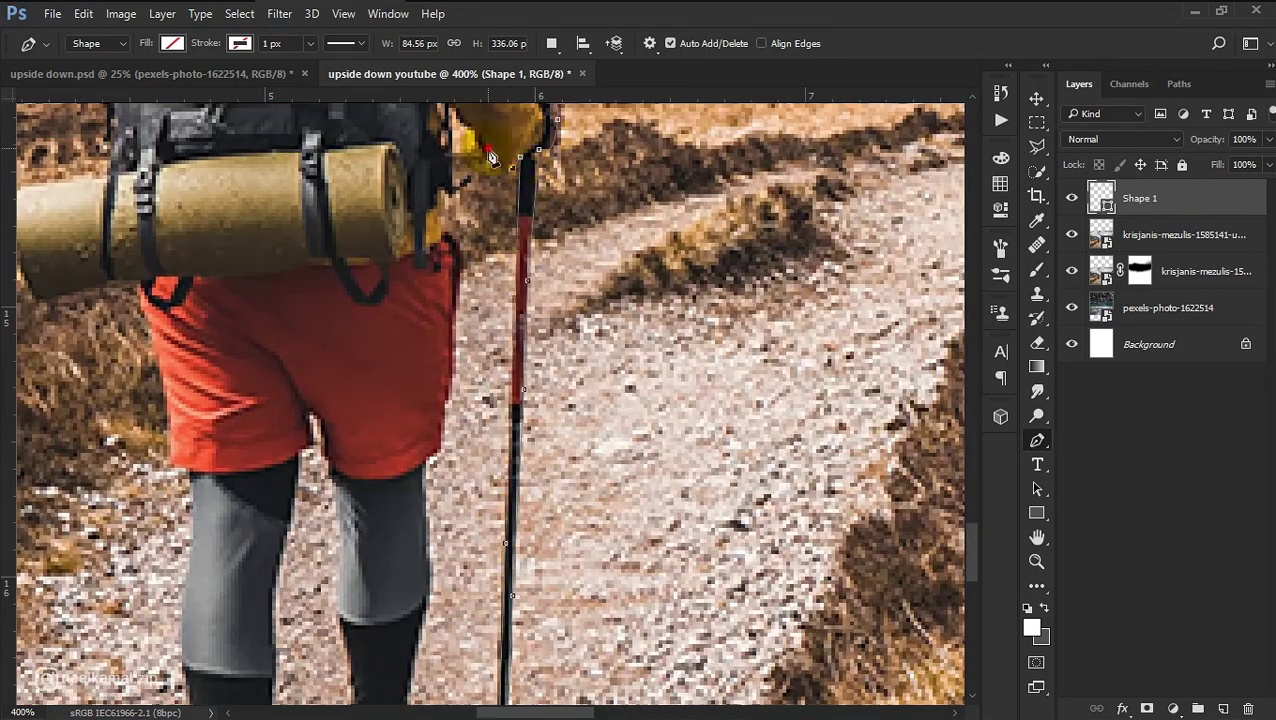
Step: Continue the outline down the calf and around the inner leg and shoe
drag(491, 157, 543, 382)
drag(516, 610, 490, 284)
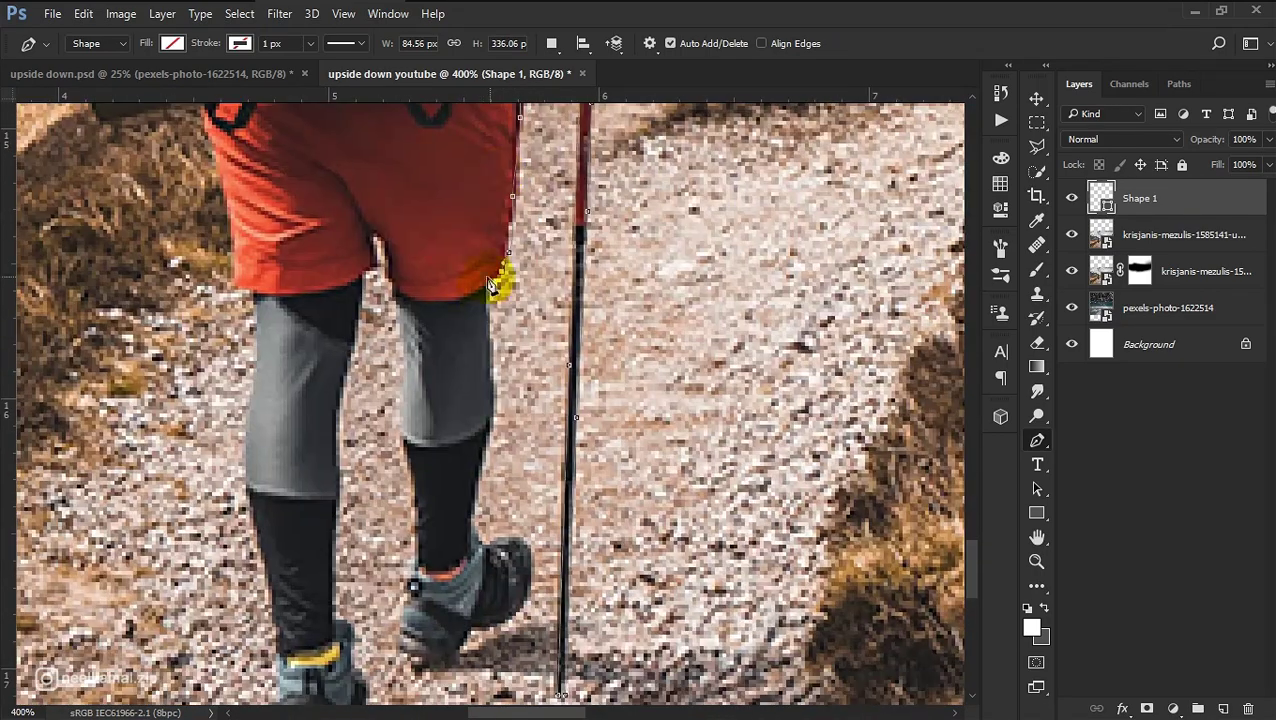
click(482, 476)
click(475, 510)
click(399, 561)
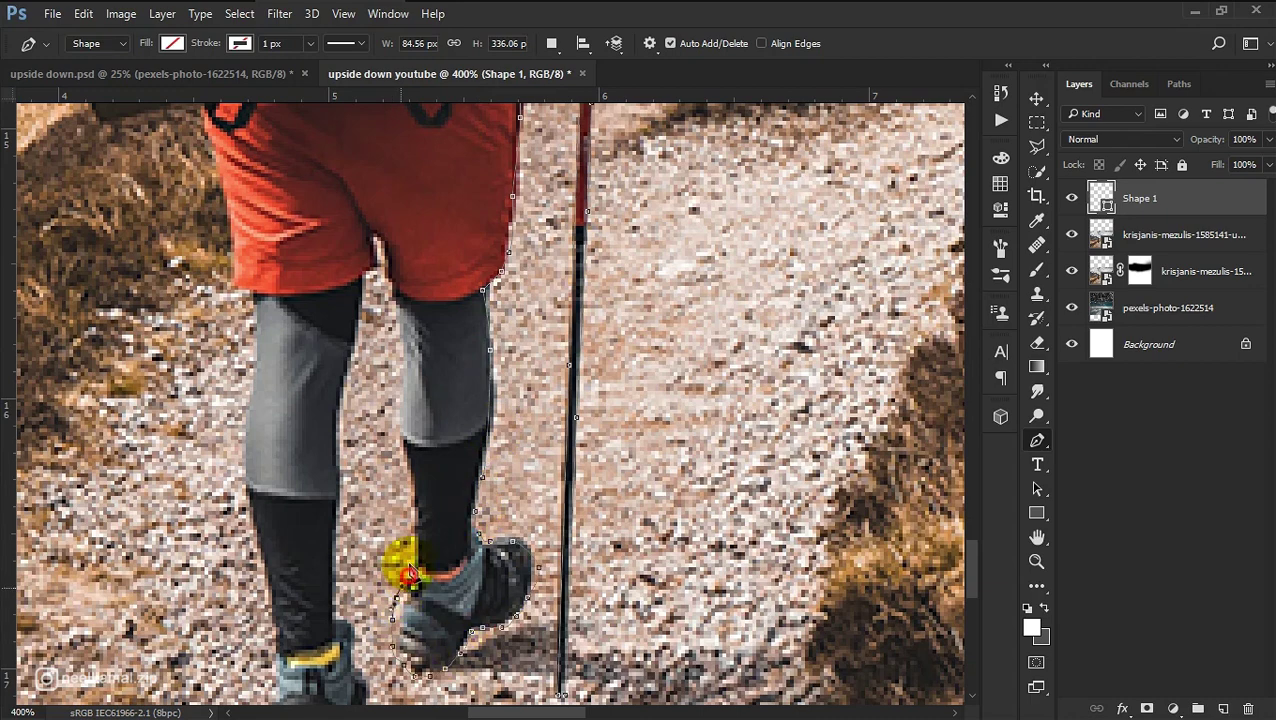
click(379, 285)
click(379, 678)
Step: Outline the far leg, boot and the end of the bedroll
drag(379, 678, 288, 483)
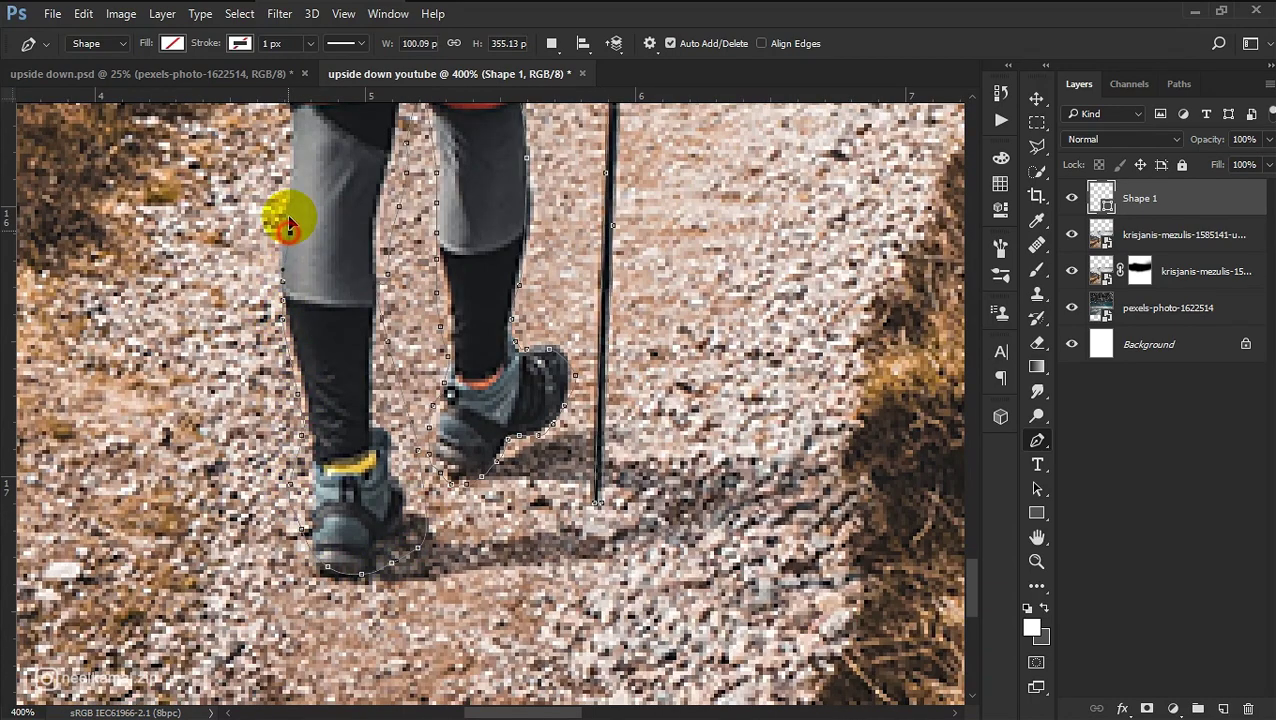
drag(293, 125, 298, 612)
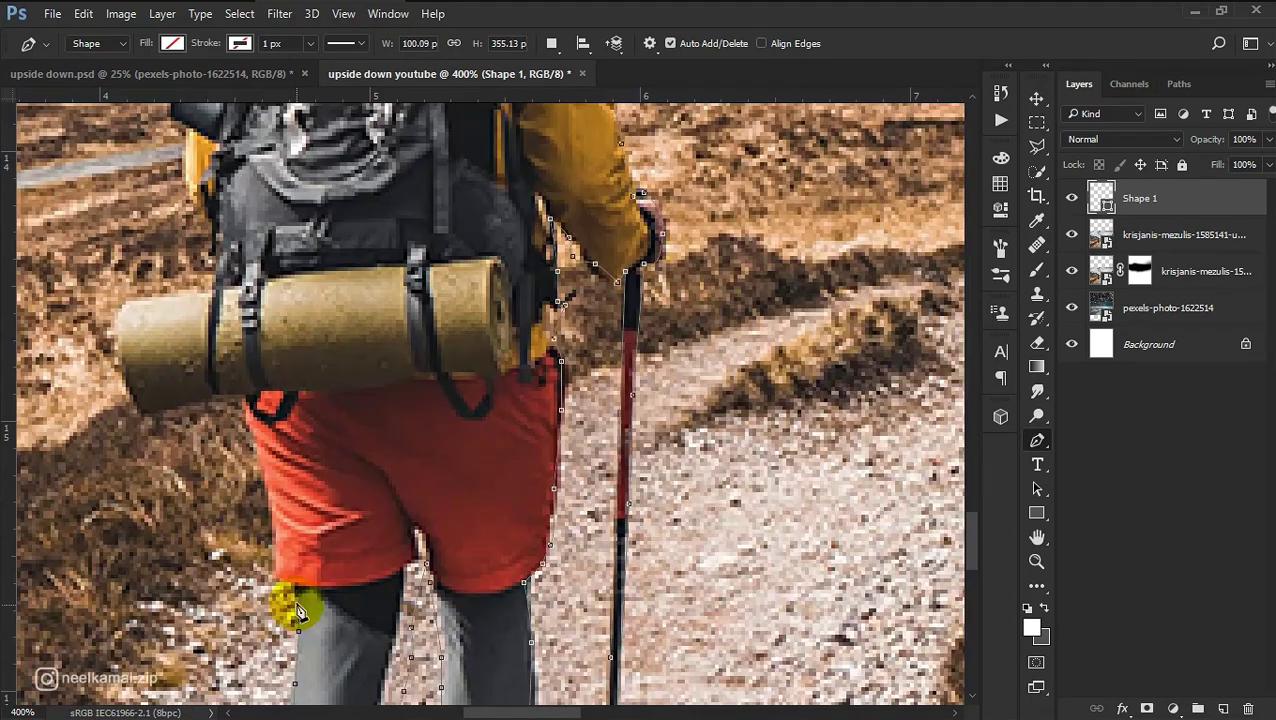
click(118, 335)
click(123, 302)
click(148, 297)
click(172, 298)
Step: Trace the backpack's upper-left edge and close the path back at the cap
drag(200, 130, 318, 578)
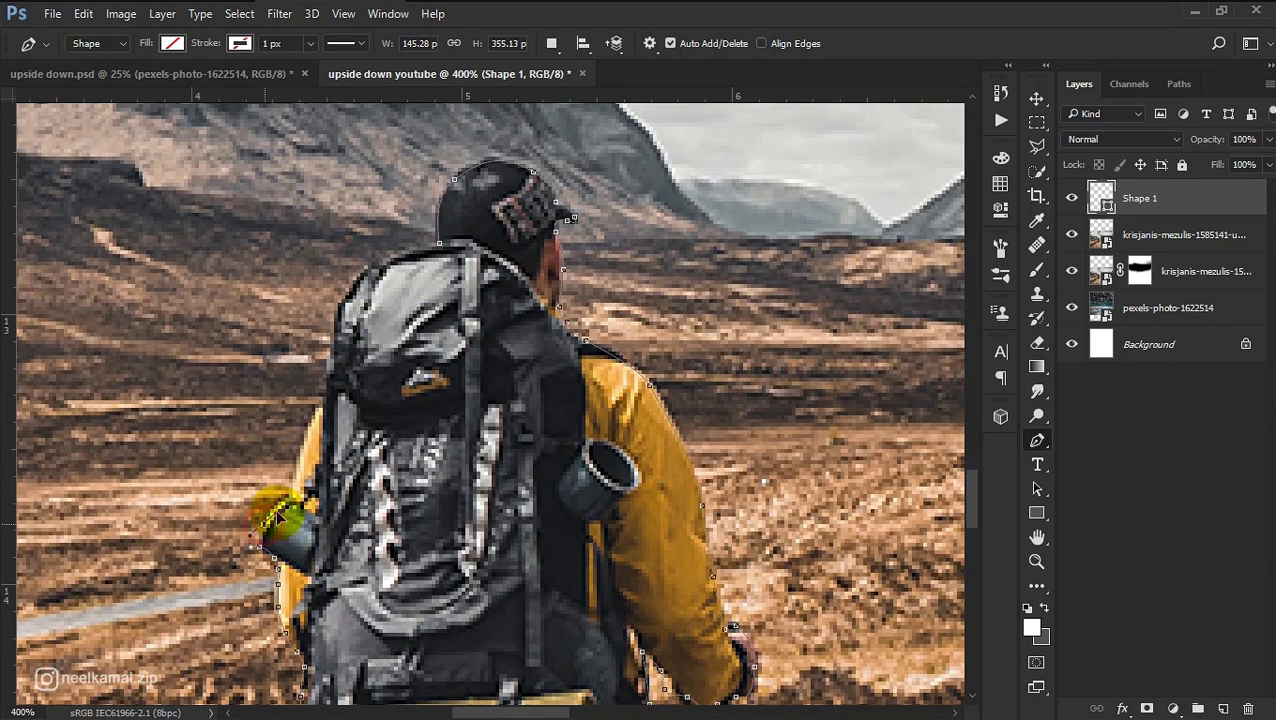
click(329, 341)
click(345, 298)
click(362, 270)
click(402, 252)
click(437, 248)
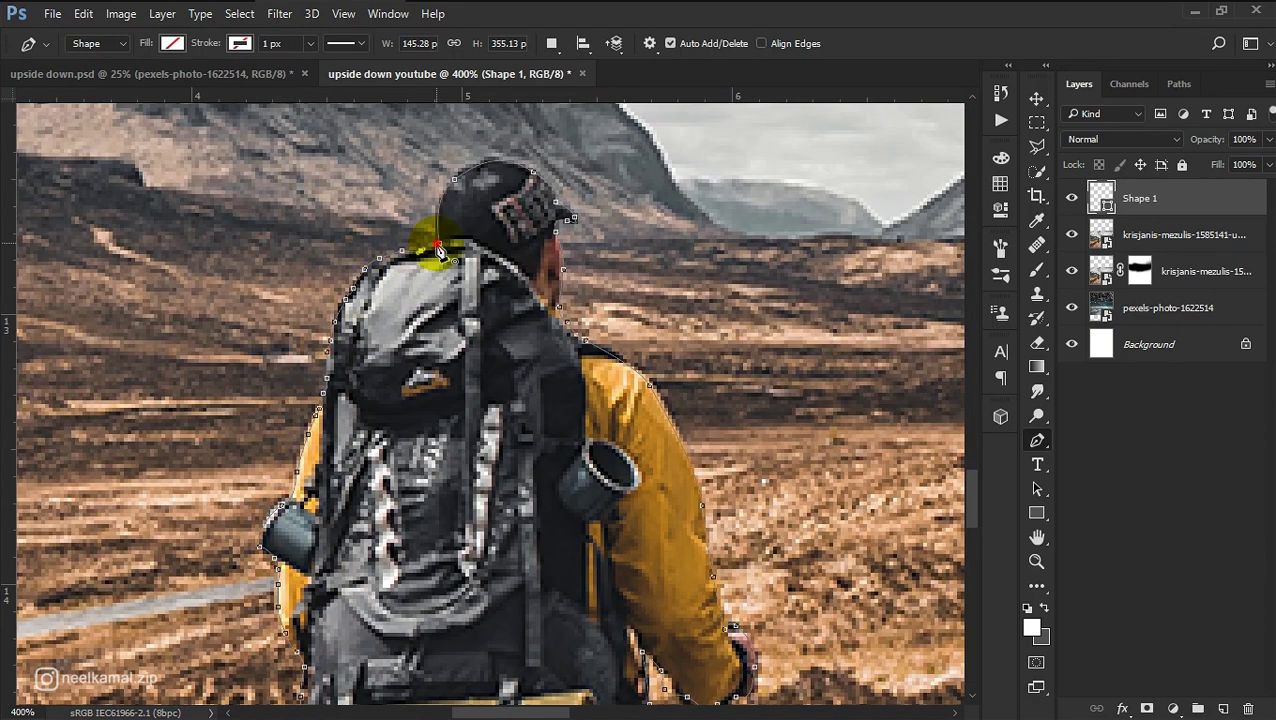
Step: Turn the traced path into a selection with 0 feather and mask the copy layer with it
right_click(434, 295)
click(478, 327)
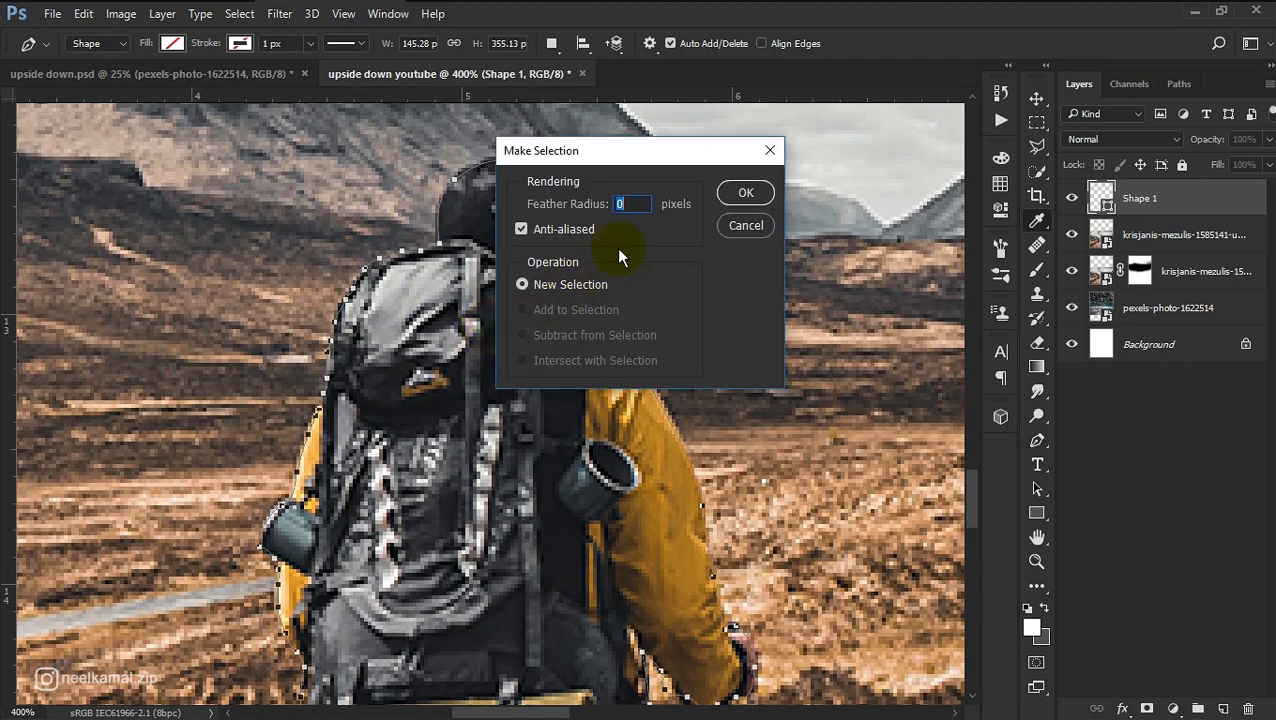
click(737, 201)
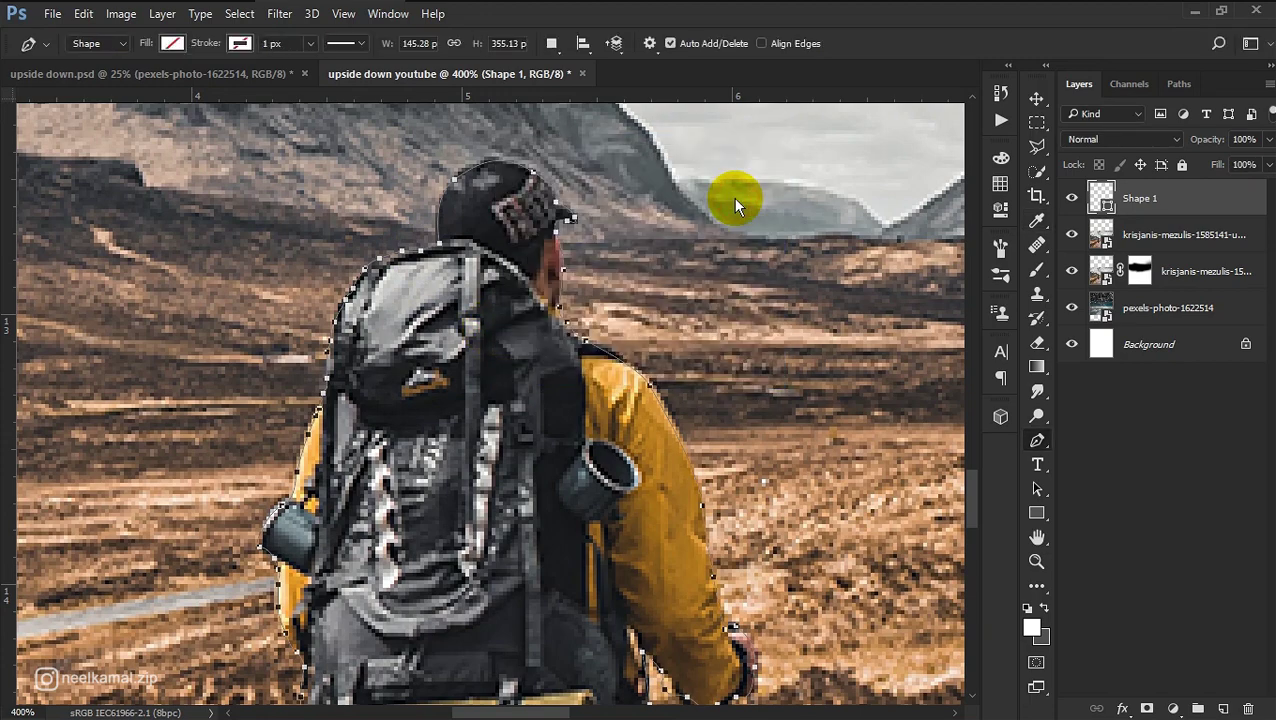
click(1170, 234)
click(1147, 708)
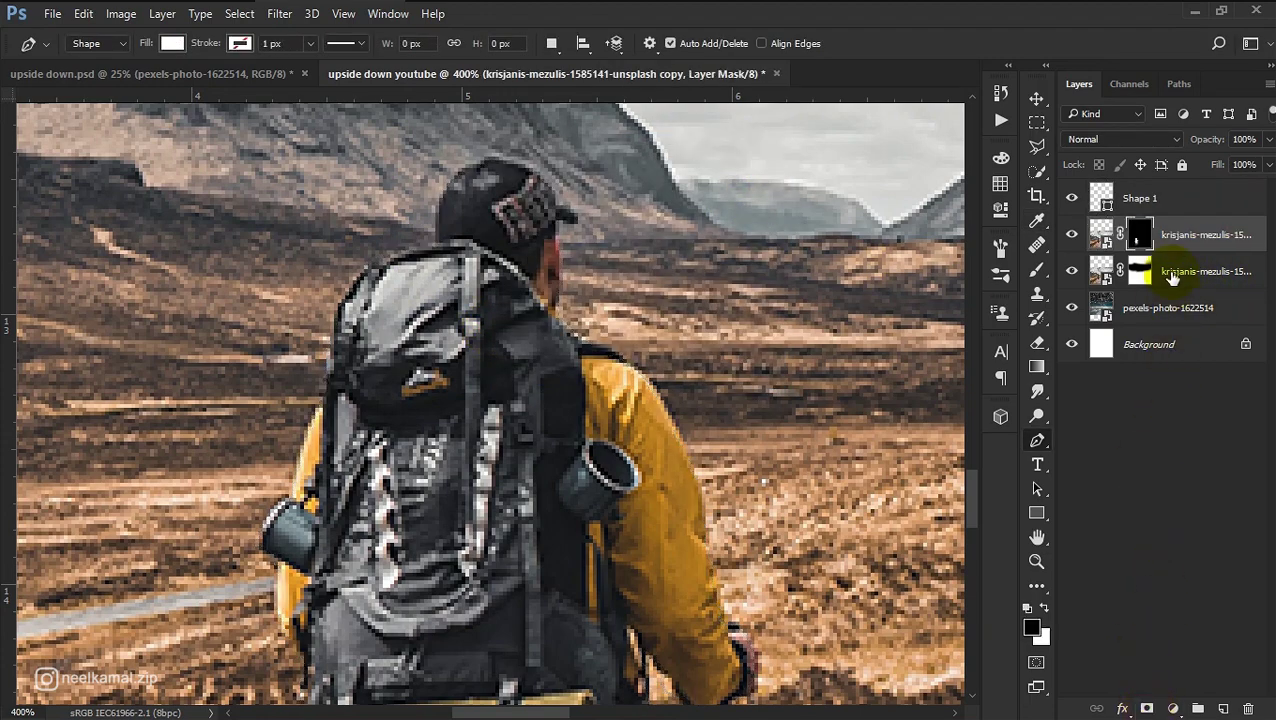
Step: Delete the Shape 1 layer and fit the whole image on screen
click(1175, 207)
key(Delete)
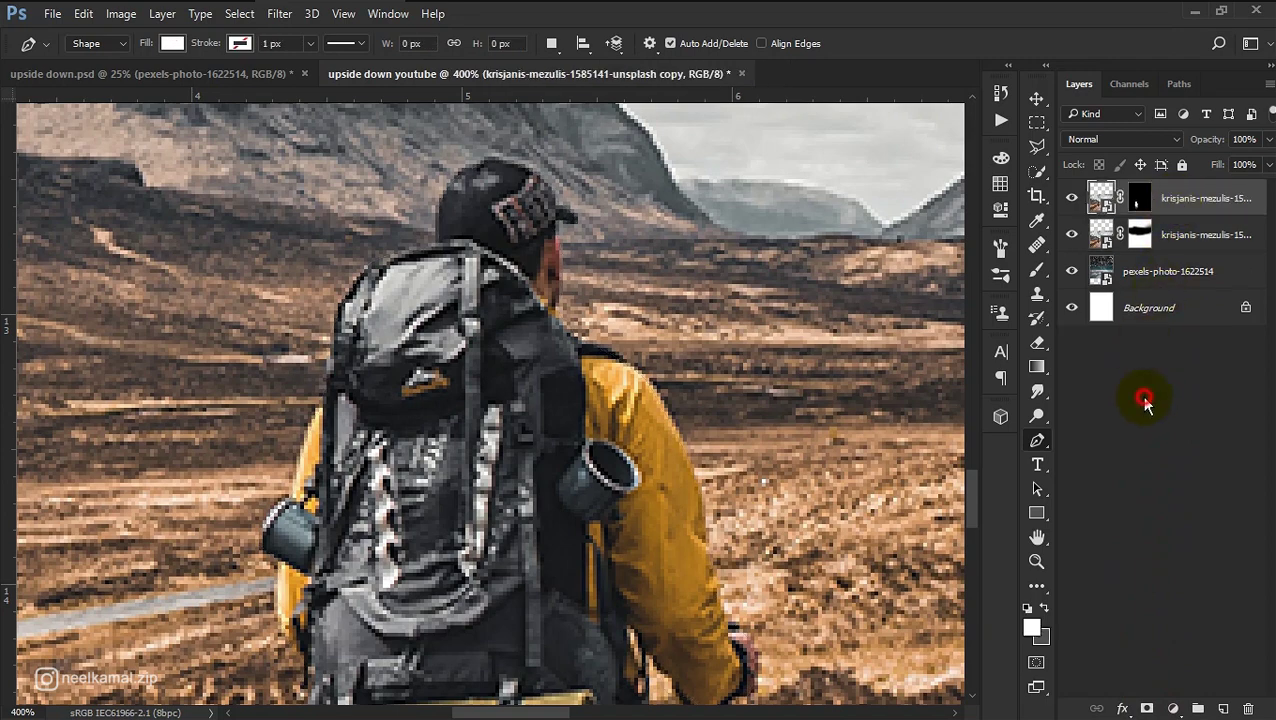
click(1145, 399)
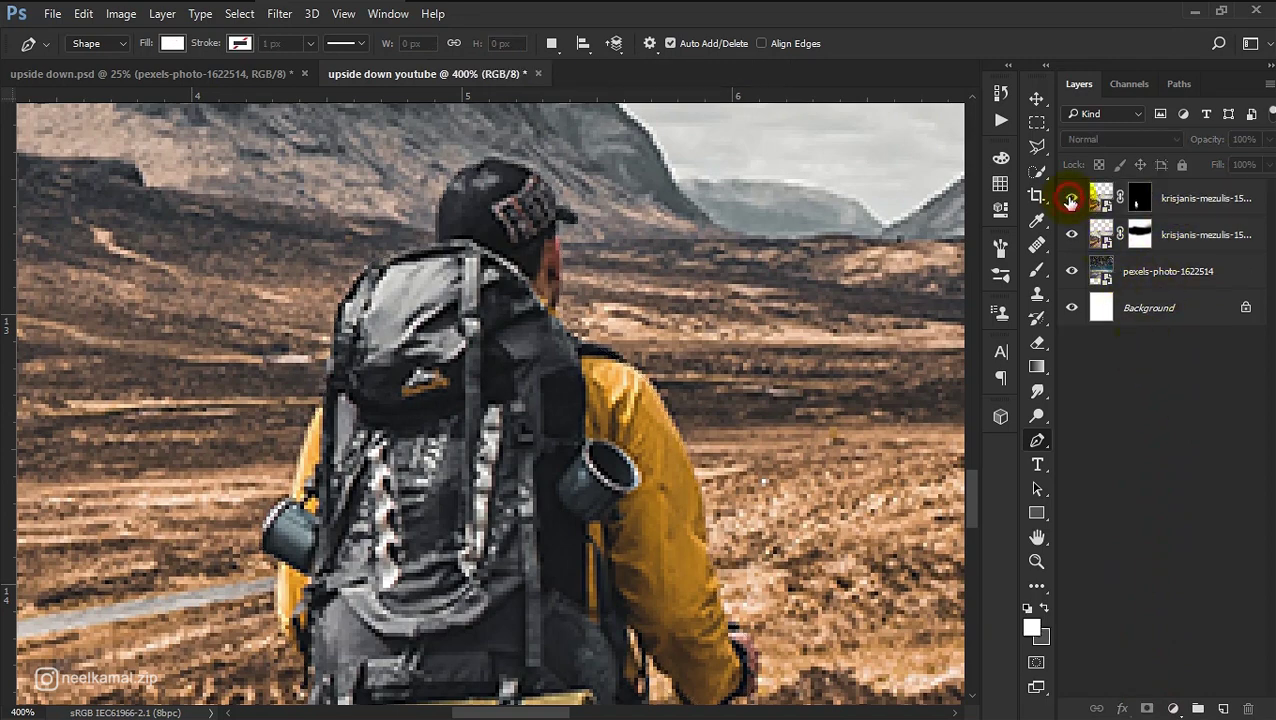
key(ctrl+0)
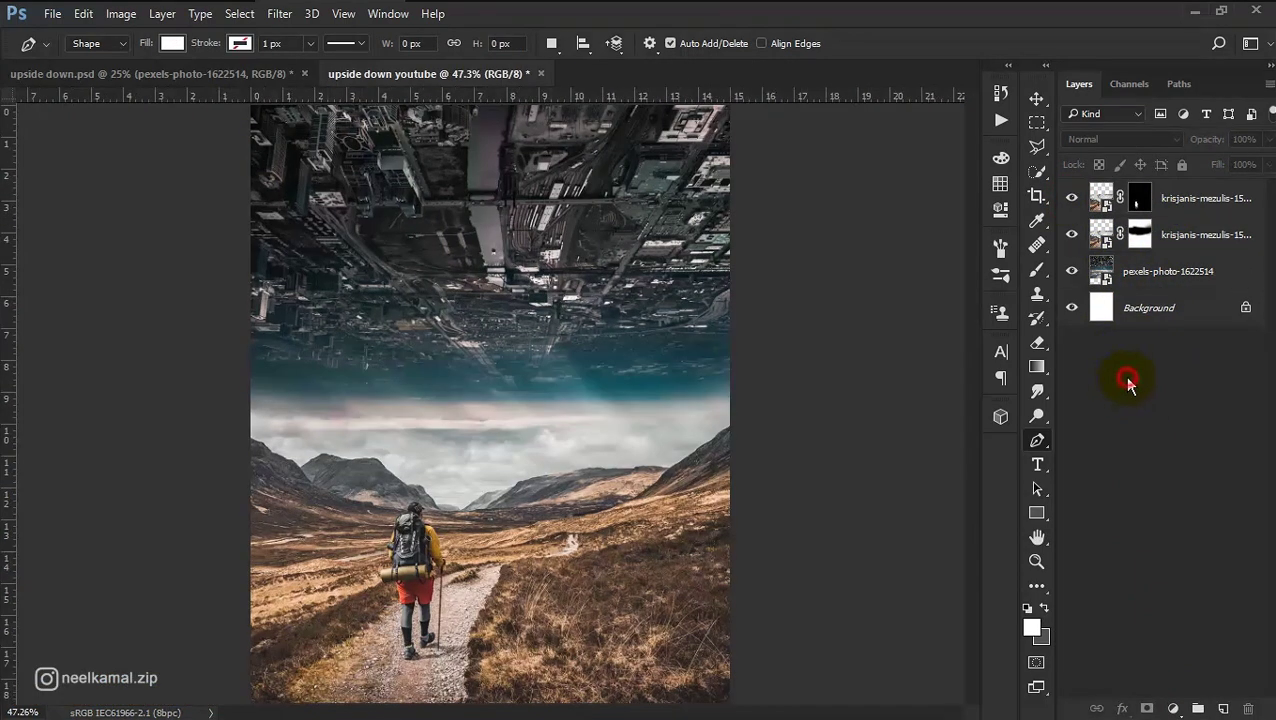
Step: Rasterize the krisjanis-mezulis-1585141-unsplash landscape layer
click(1173, 240)
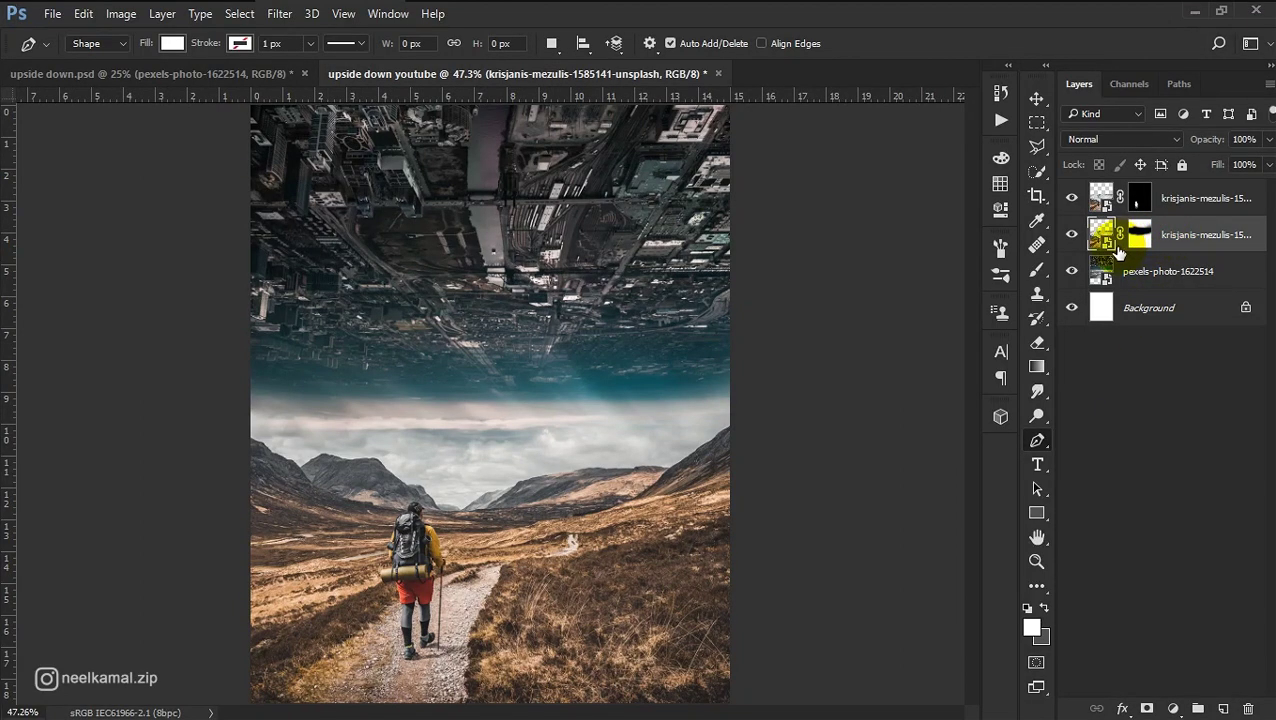
click(1073, 232)
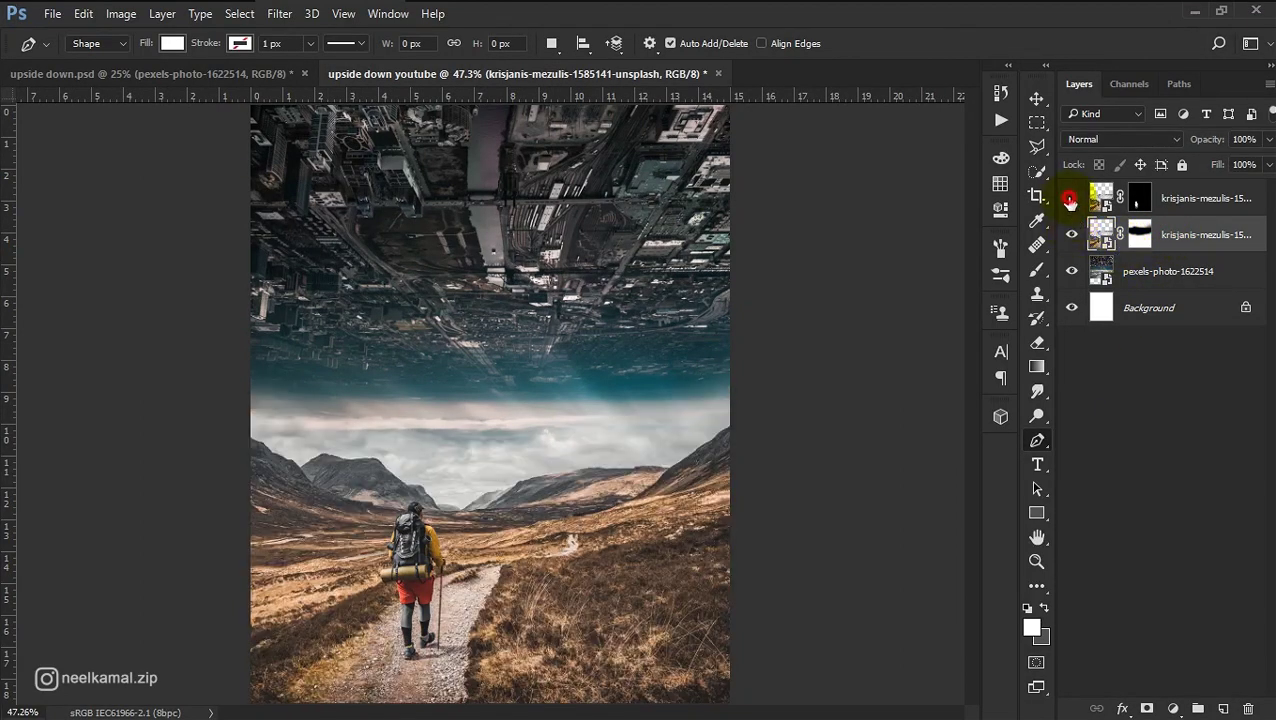
right_click(1182, 240)
click(891, 455)
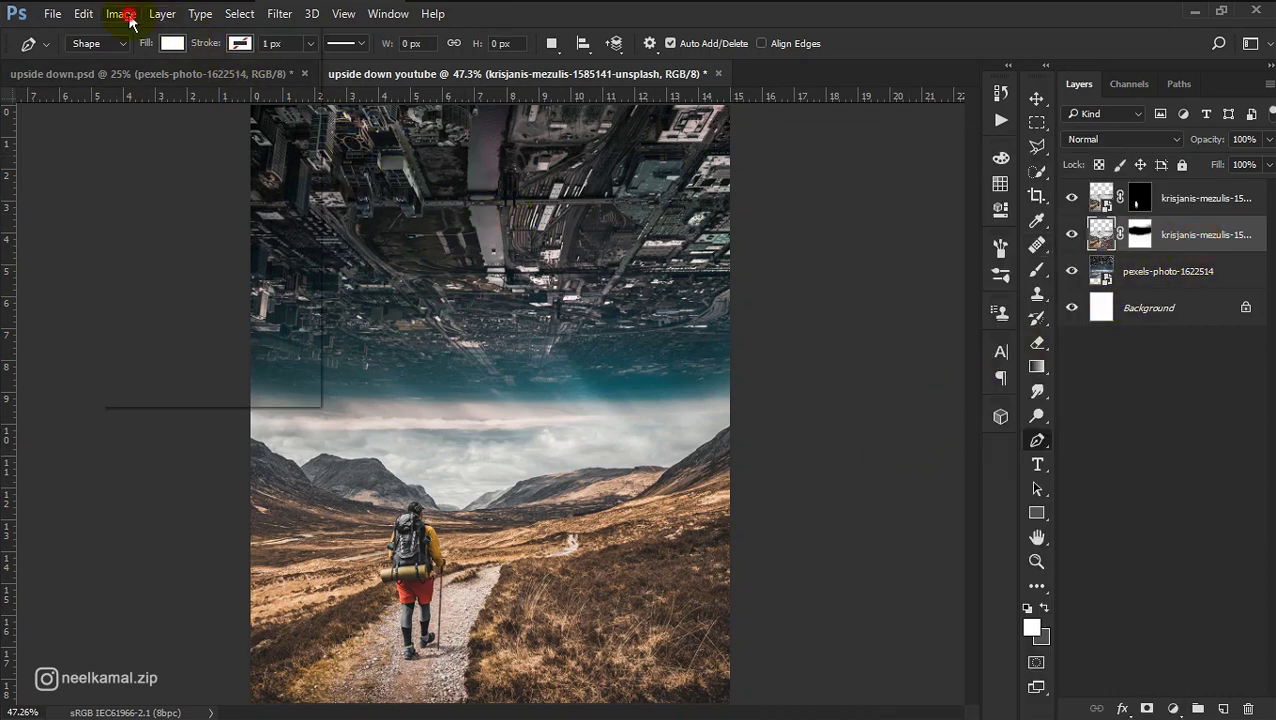
Step: Apply Match Color from pexels-photo-1622514: Neutralize, Luminance 41, Color Intensity 126, Fade 41
click(128, 15)
mouse_move(148, 60)
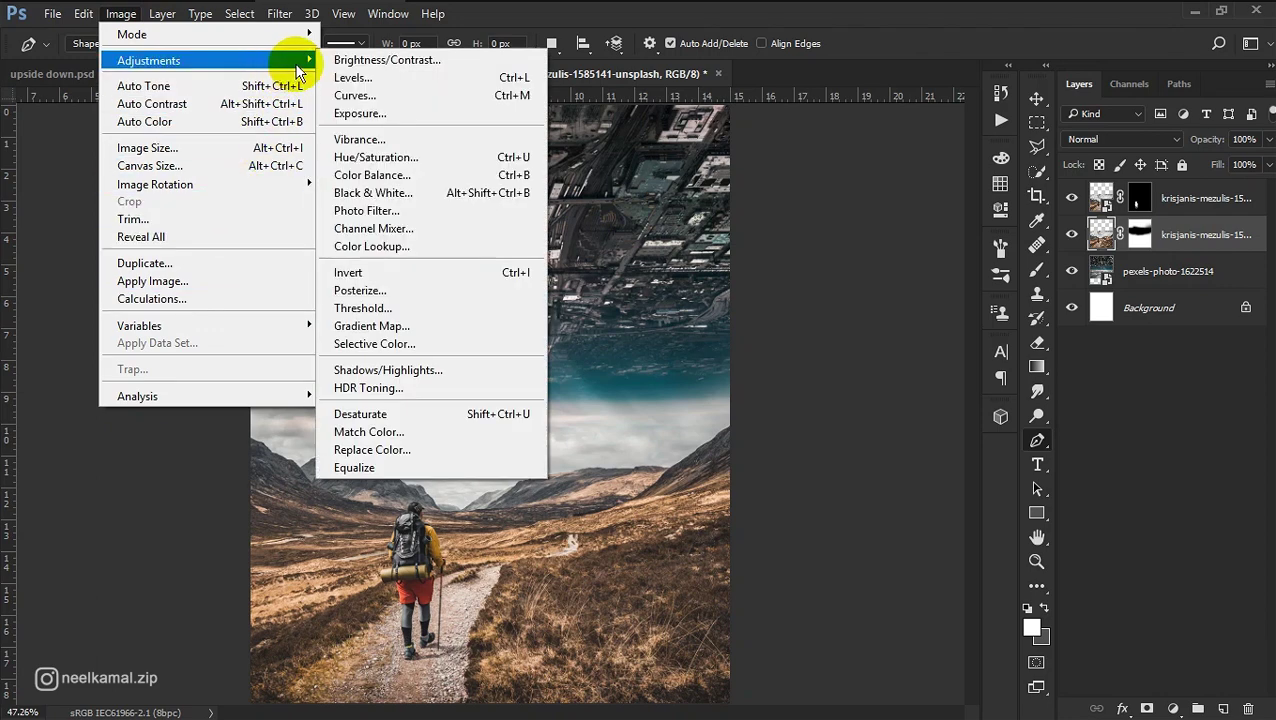
click(399, 432)
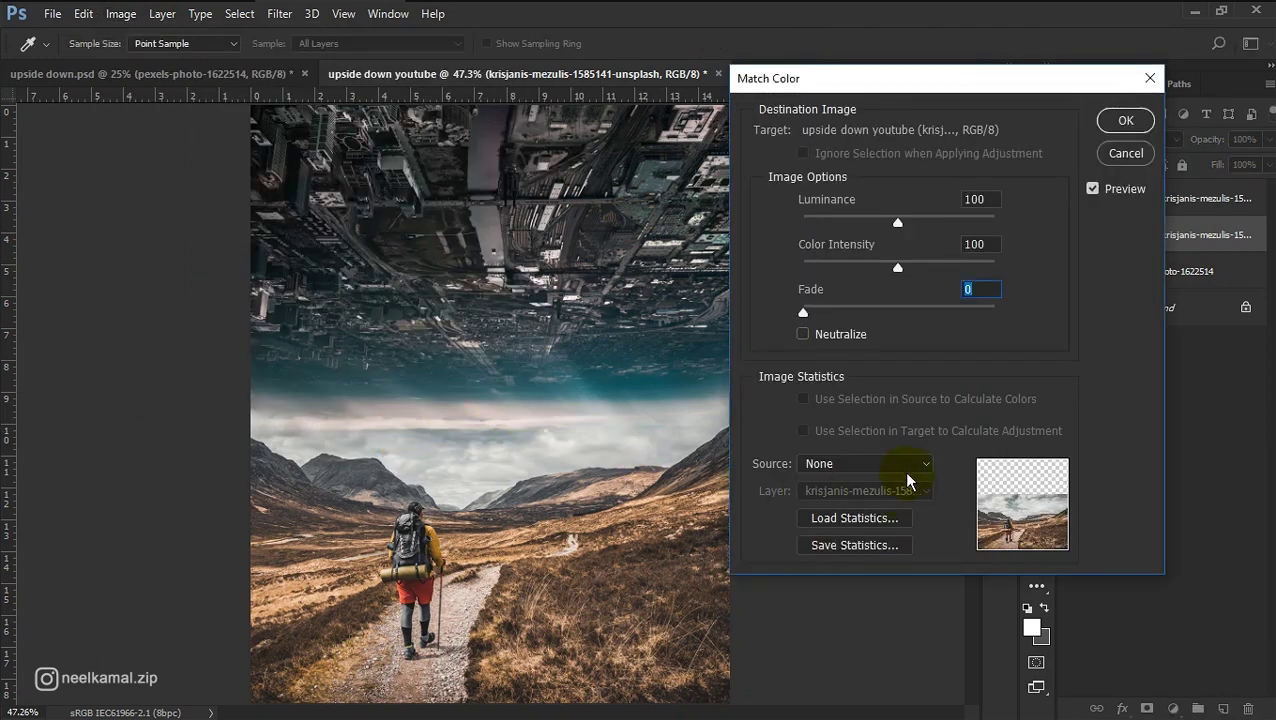
click(903, 463)
click(872, 492)
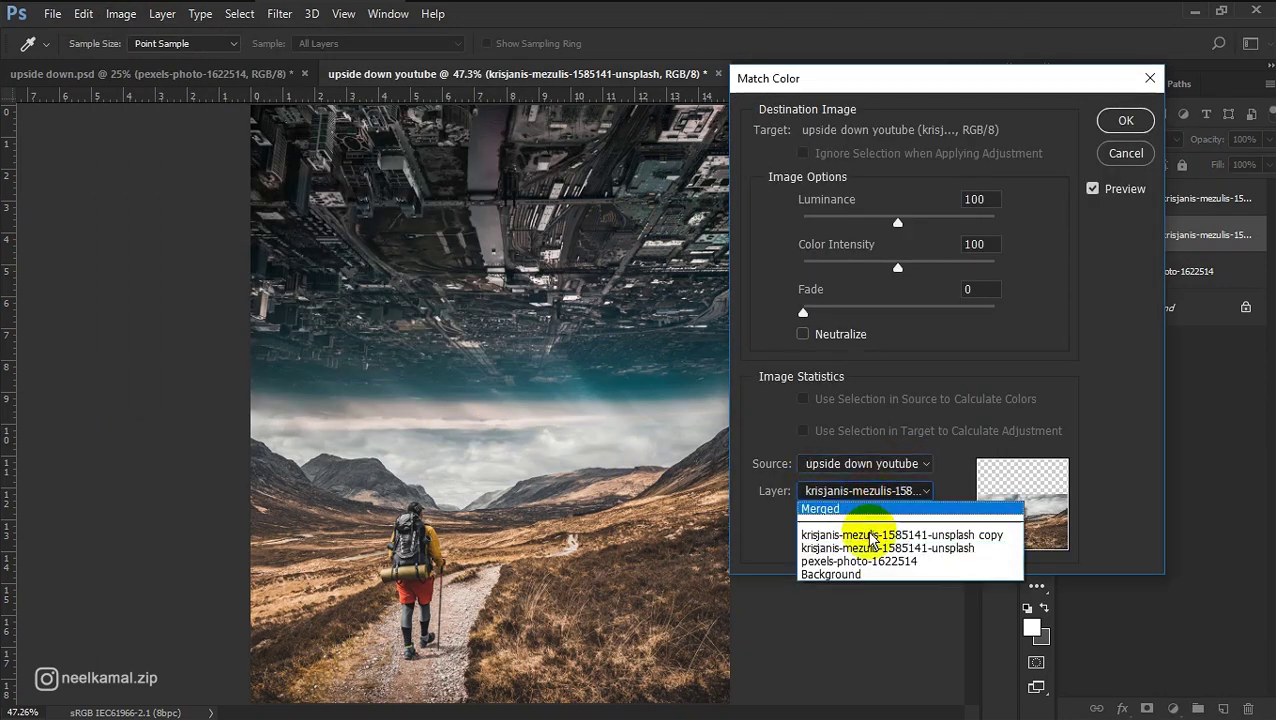
click(860, 561)
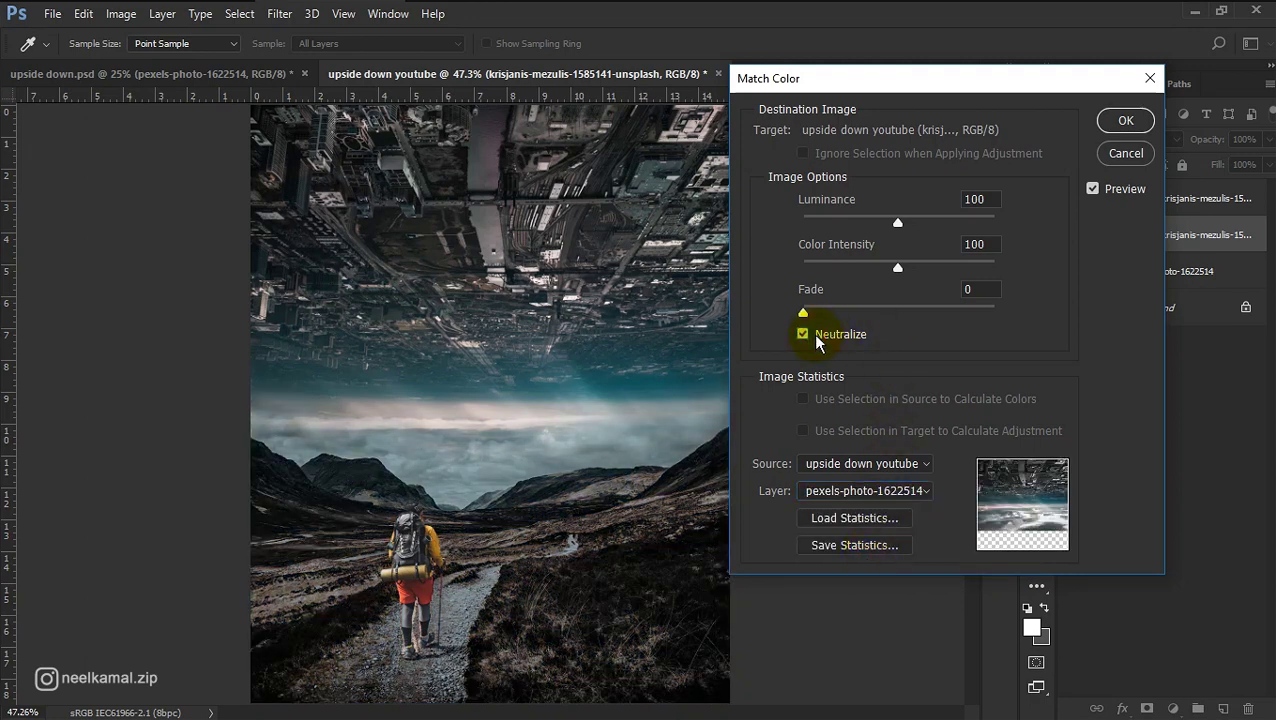
drag(868, 313, 881, 314)
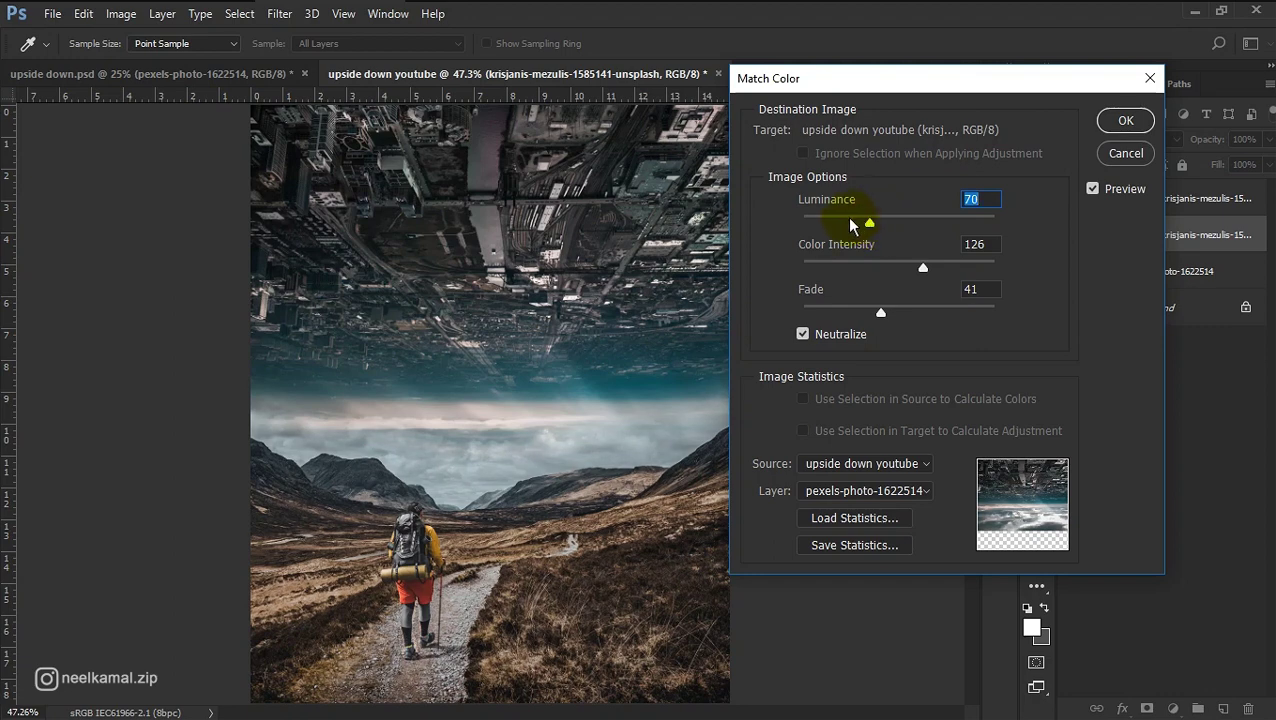
drag(841, 224, 843, 222)
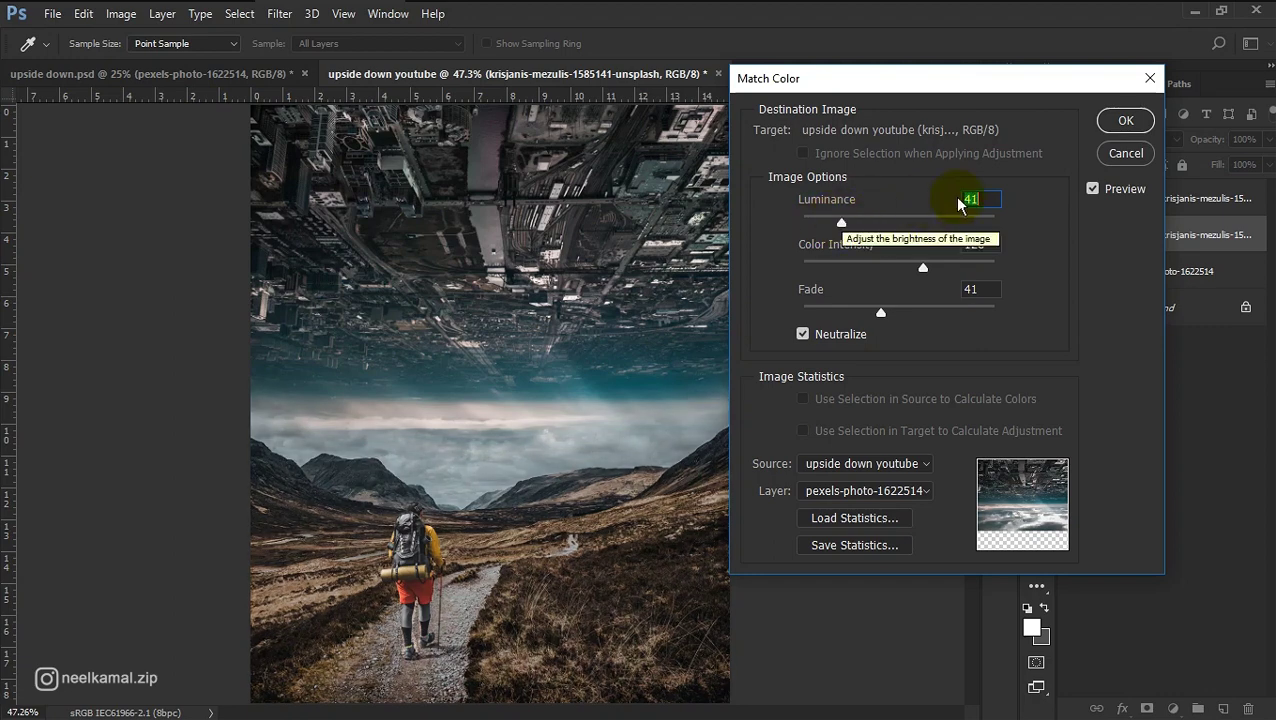
click(1126, 121)
Step: Toggle the old hiker layer and colour-matched photo visibility to compare them
key(p)
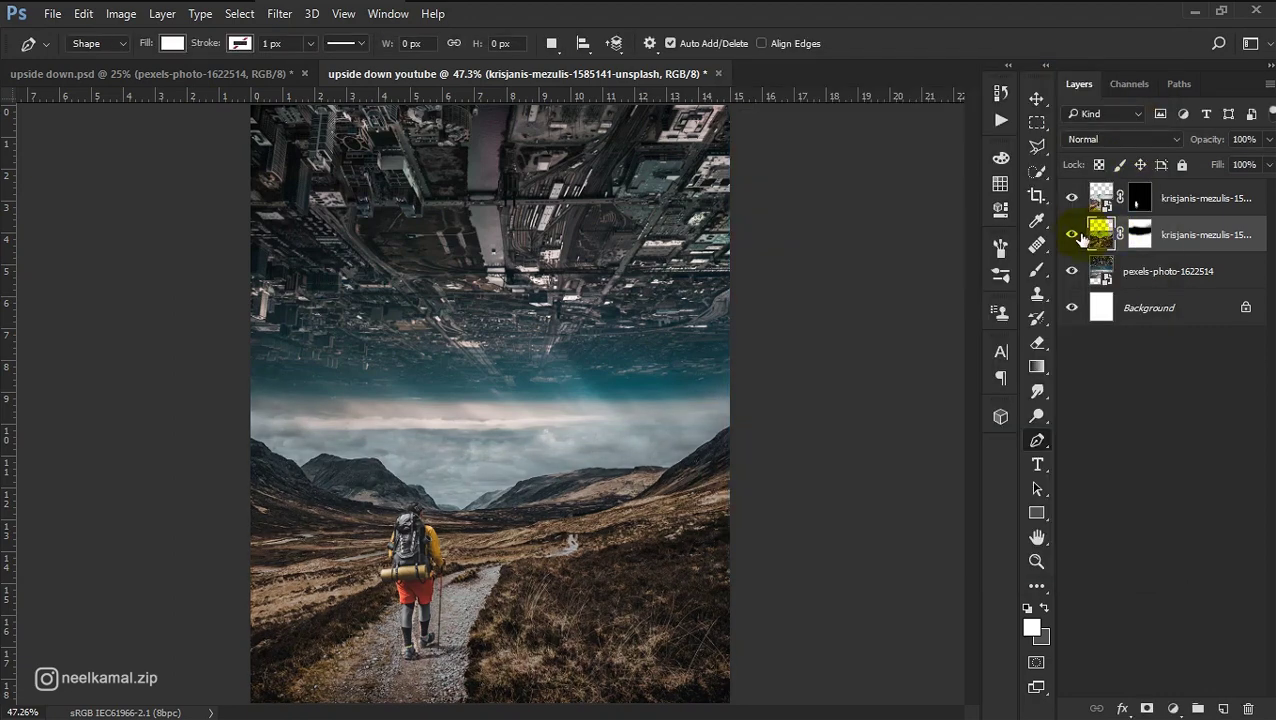
click(1072, 199)
click(1071, 234)
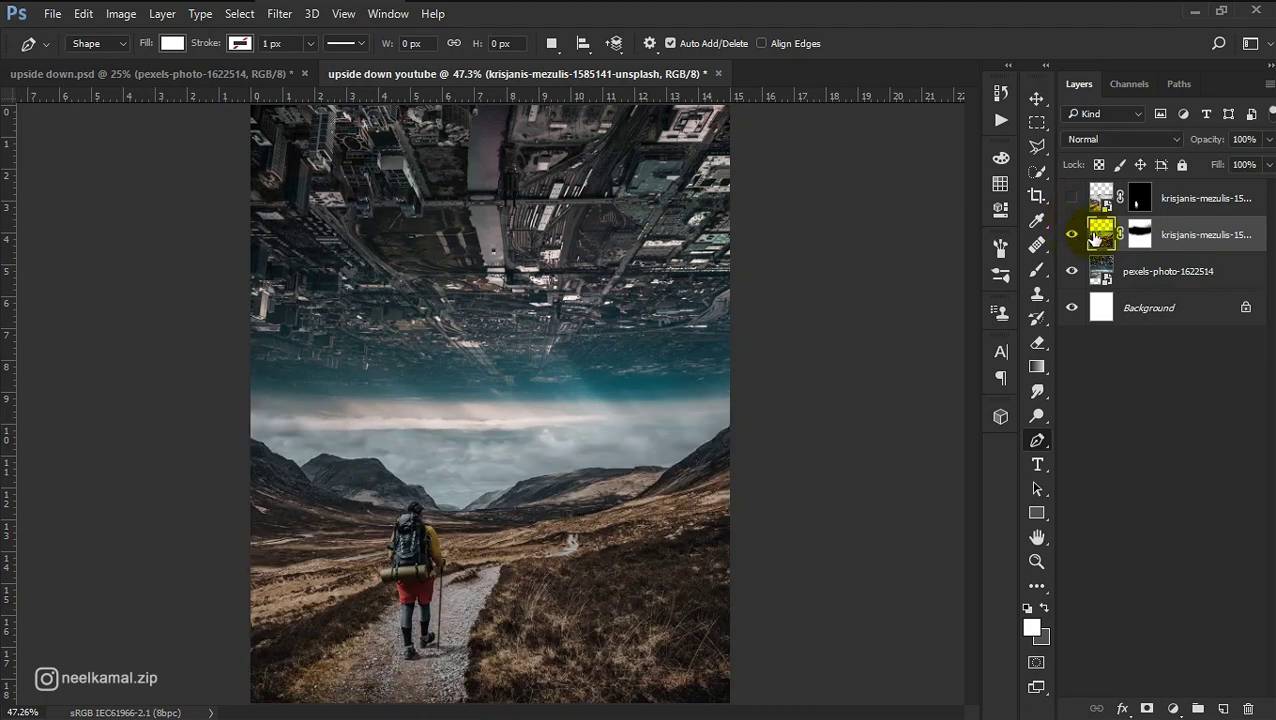
Step: Duplicate the colour-matched layer, remove its mask and give it the hiker-only mask
click(1141, 204)
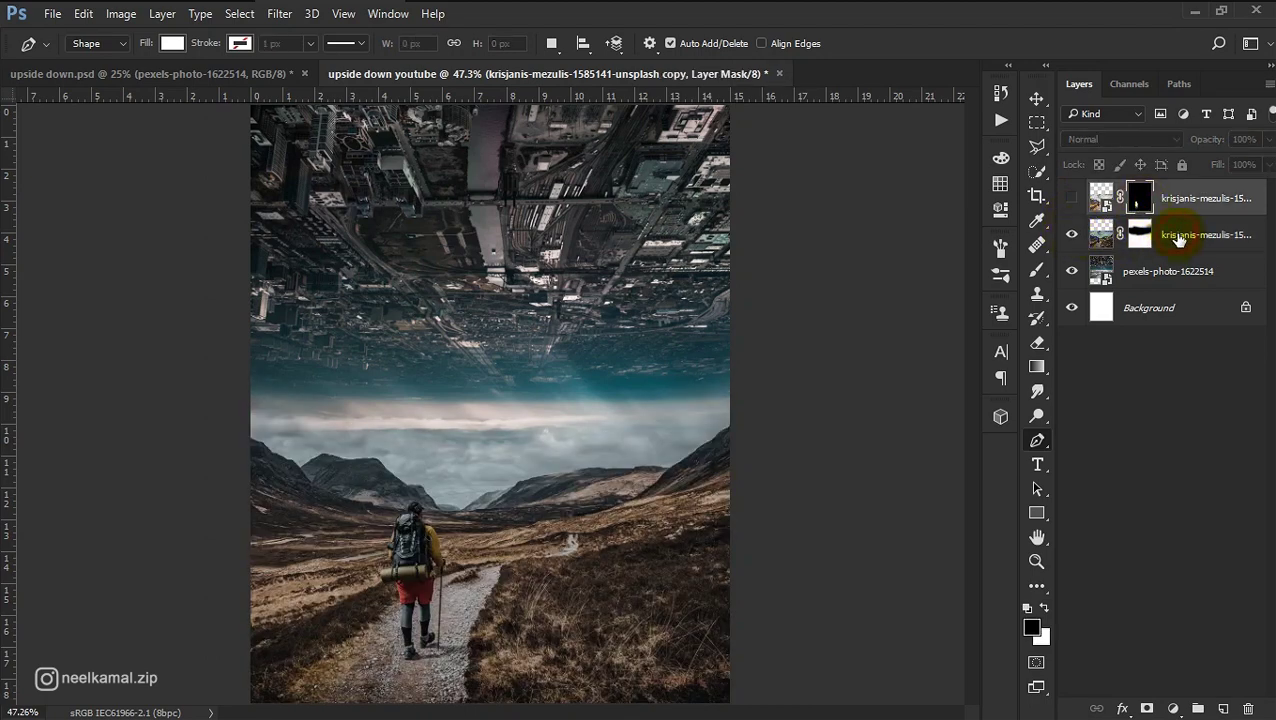
key(ctrl+j)
right_click(1140, 224)
click(1127, 278)
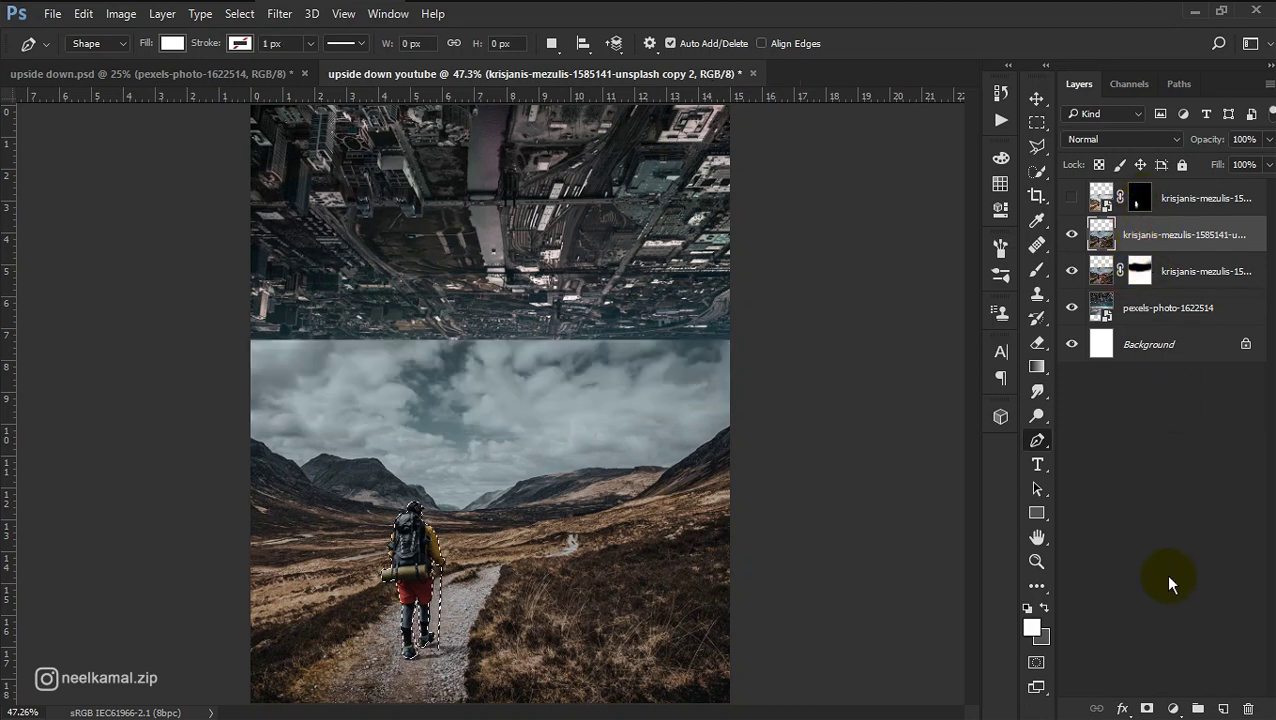
alt+click(1150, 707)
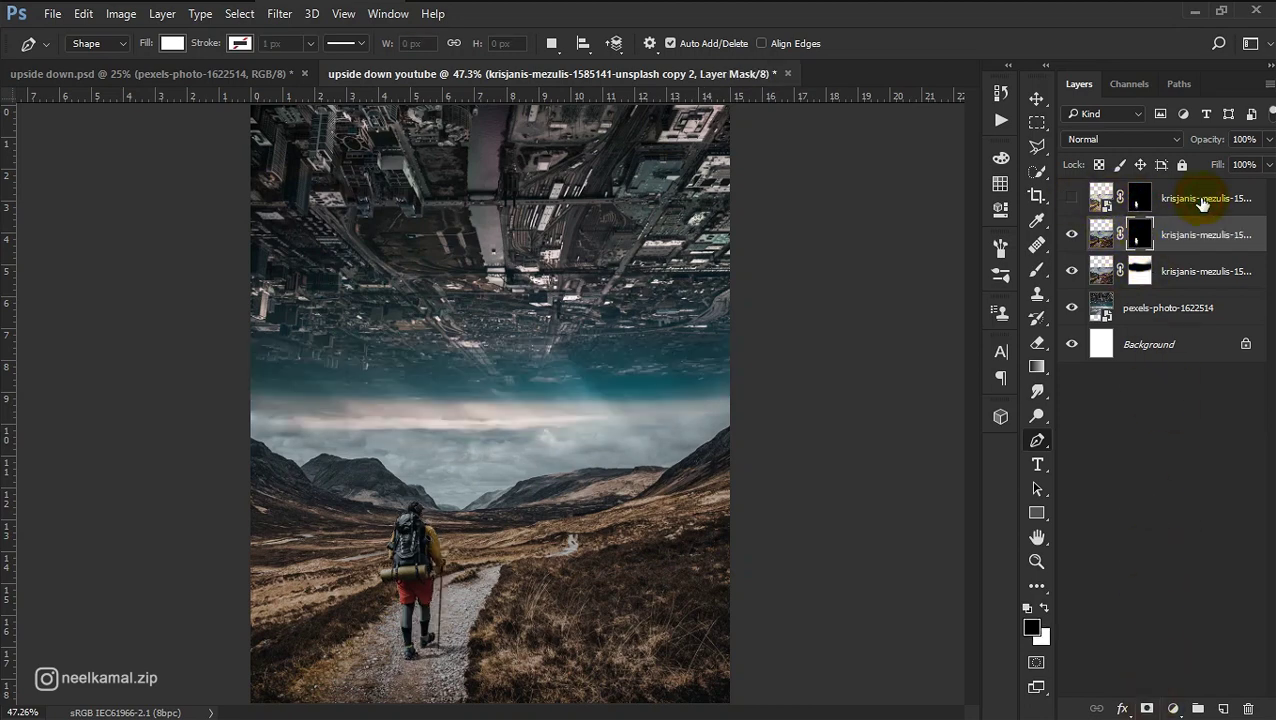
Step: Delete the old hidden hiker layer
click(1203, 200)
key(Delete)
click(1172, 236)
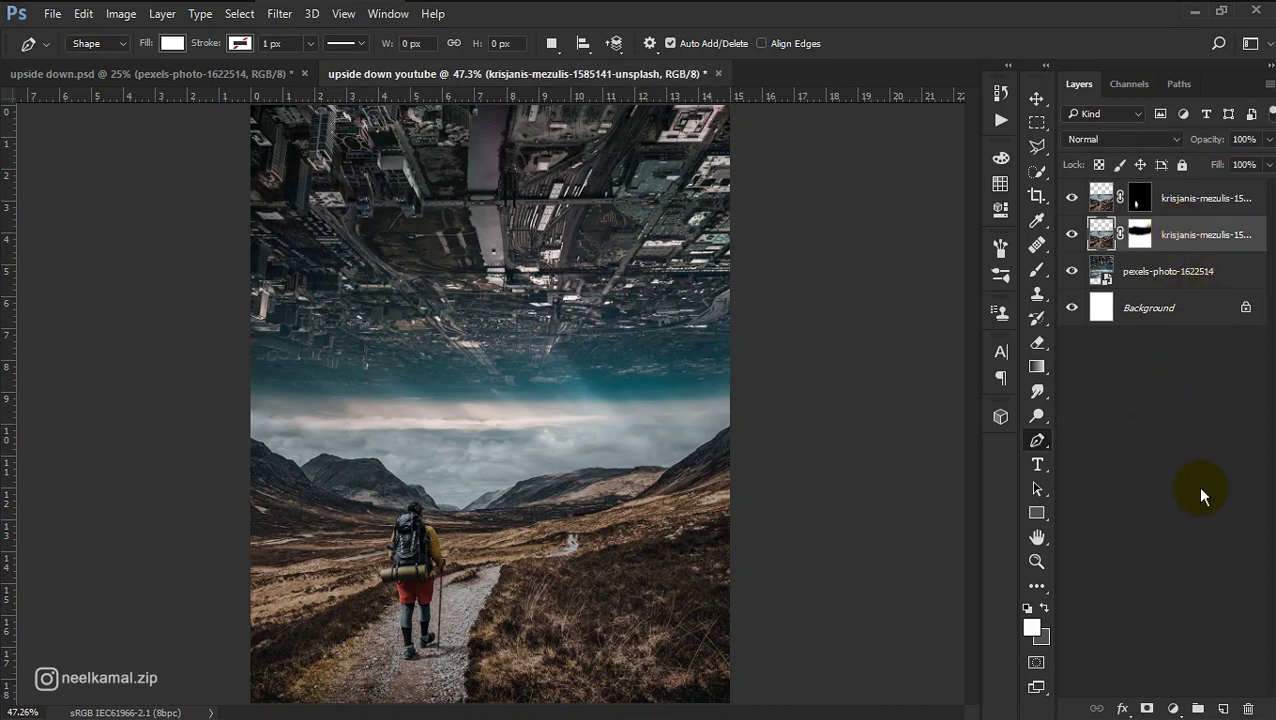
Step: Add a new layer and set a soft brush to grey #aaaaaa at 52% opacity, 16% flow
click(1221, 703)
key(b)
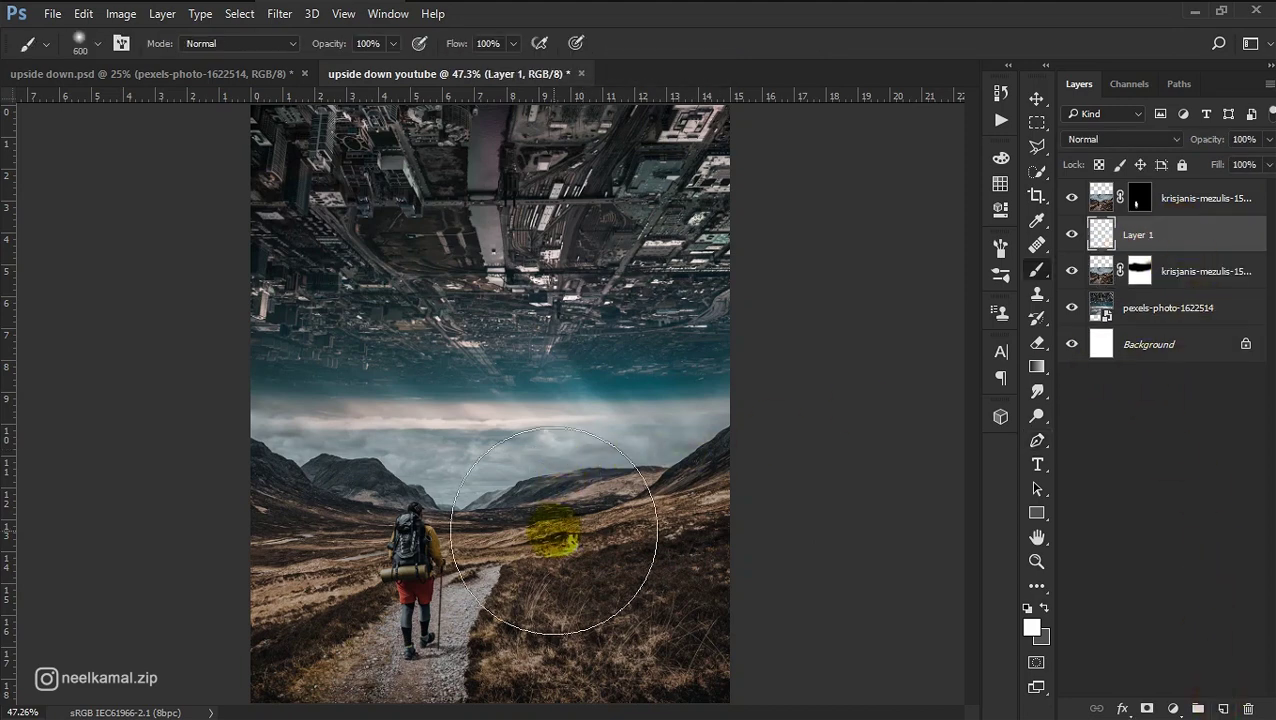
click(1031, 627)
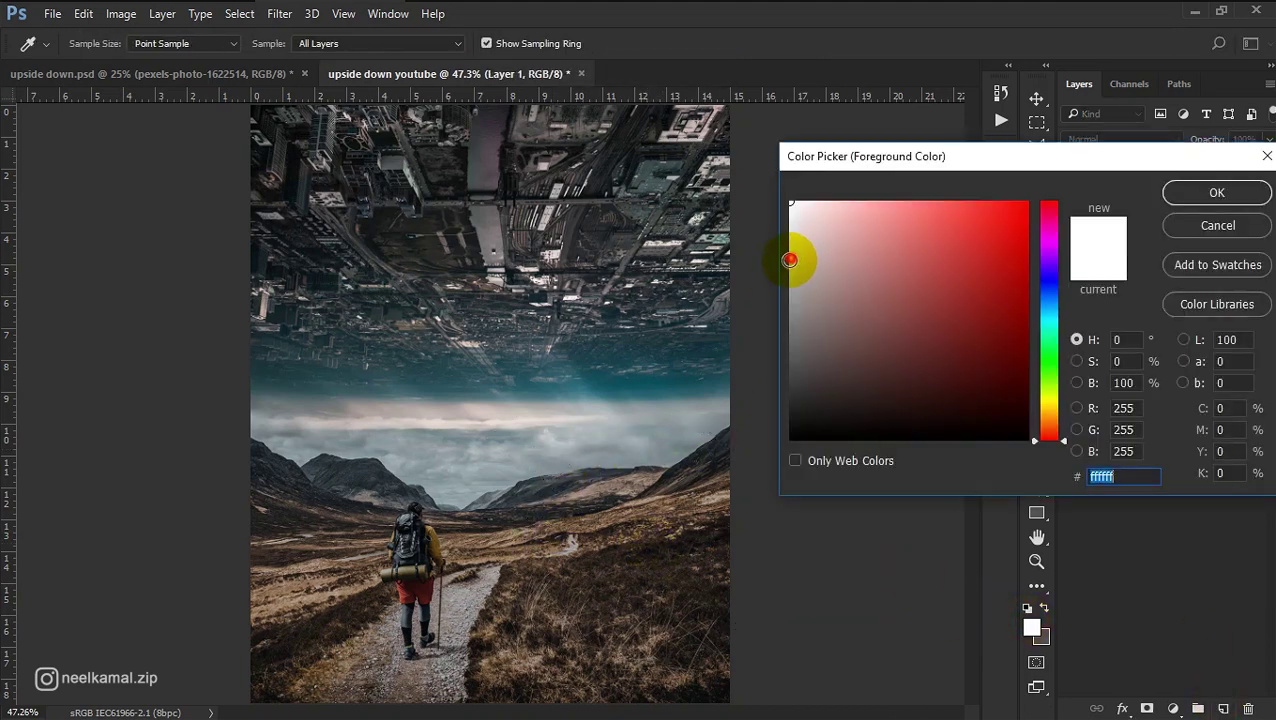
drag(797, 259, 891, 270)
click(1216, 193)
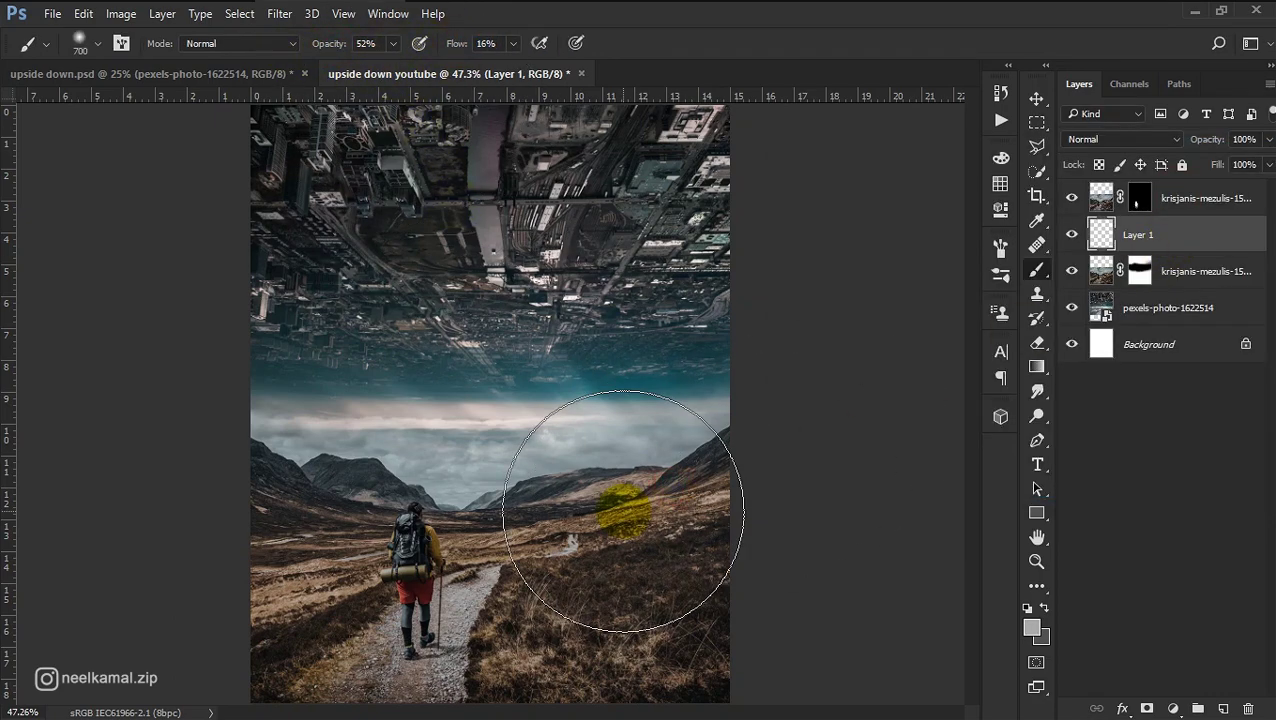
click(538, 533)
Step: Paint faint grey haze across the valley, the upside-down city and the lower landscape
drag(271, 470, 364, 521)
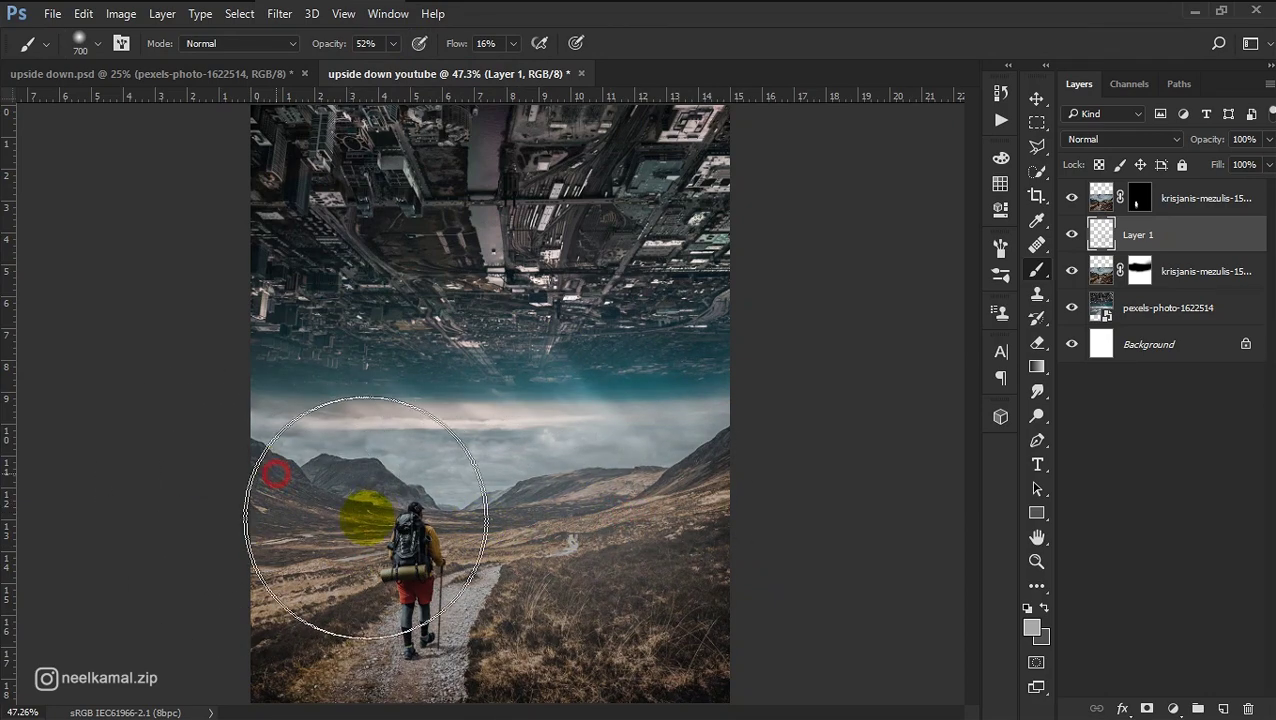
drag(556, 464, 612, 465)
drag(592, 319, 461, 305)
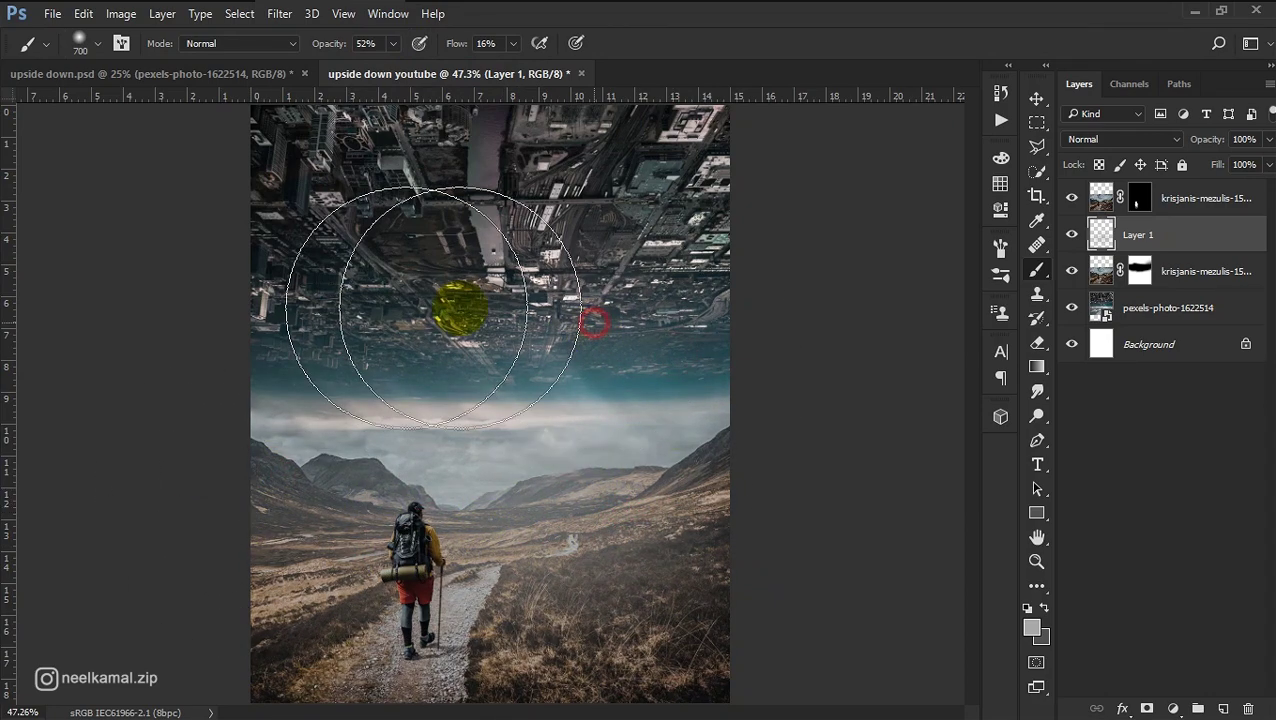
drag(265, 319, 208, 341)
mouse_move(660, 548)
mouse_down()
mouse_move(510, 462)
mouse_move(698, 342)
mouse_up()
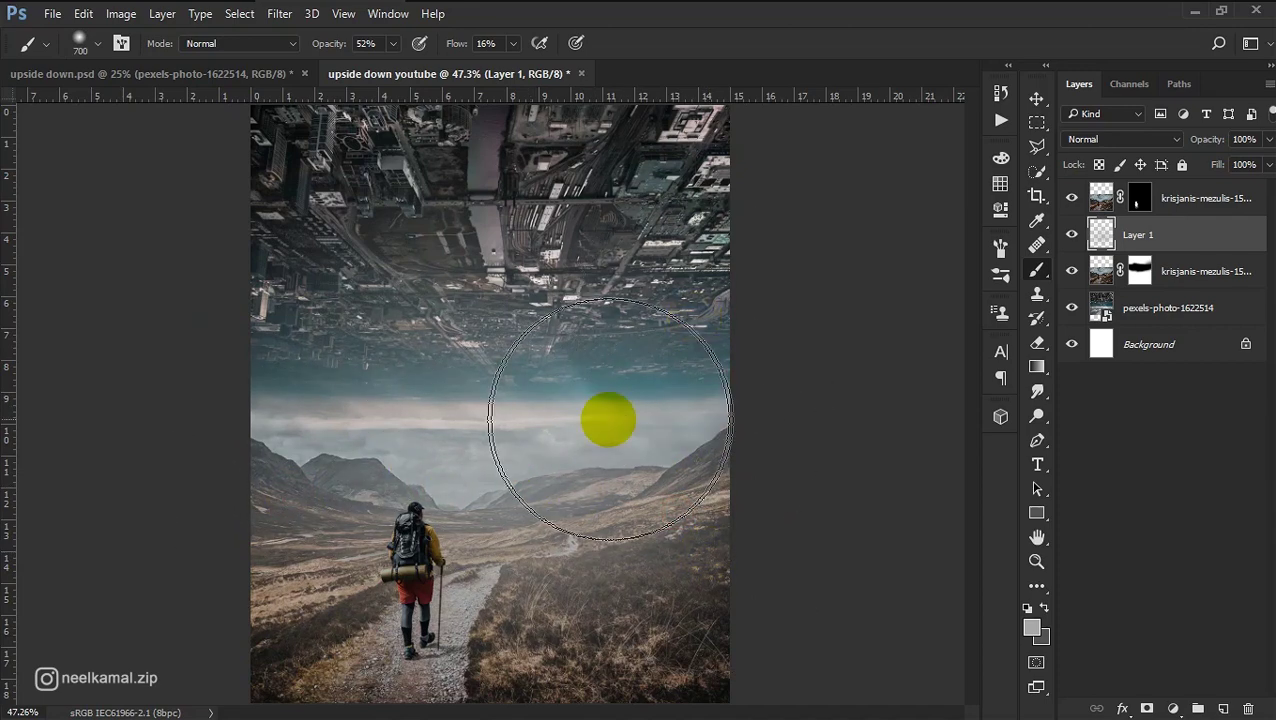
drag(400, 432, 279, 433)
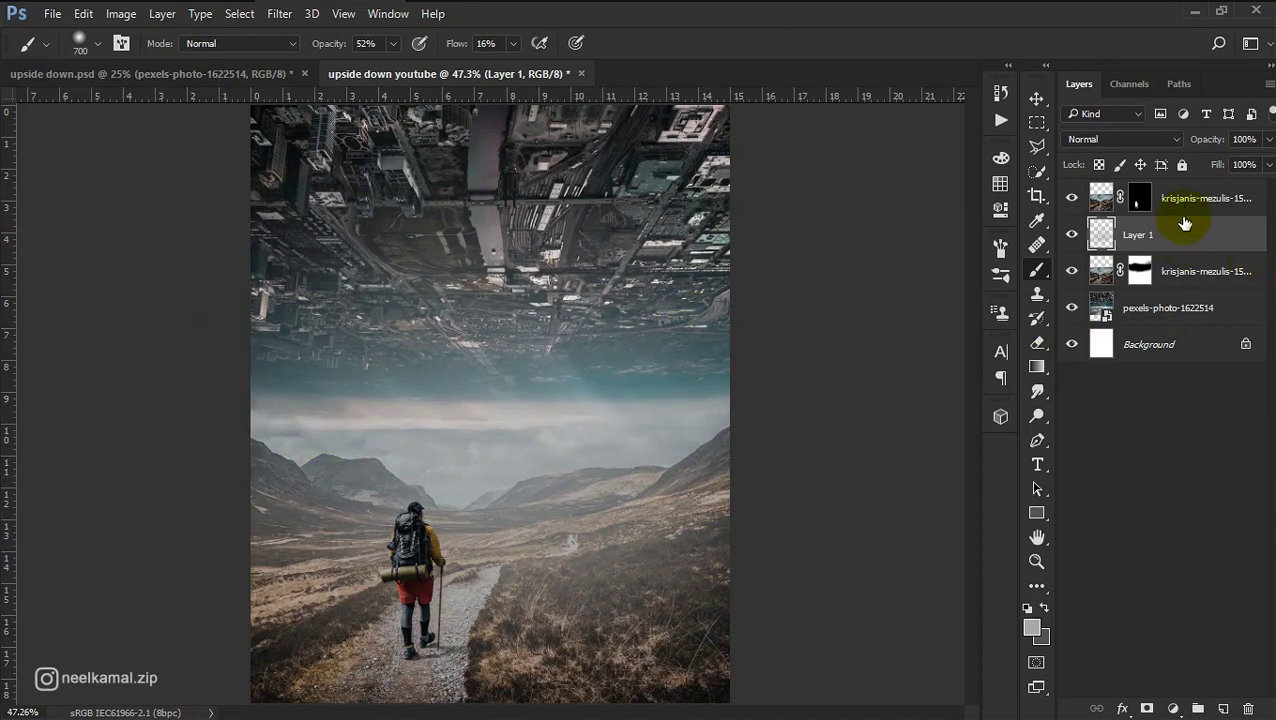
click(1184, 200)
Step: Add Layer 2 and dab haze near the hiker's feet and over the city
click(1223, 708)
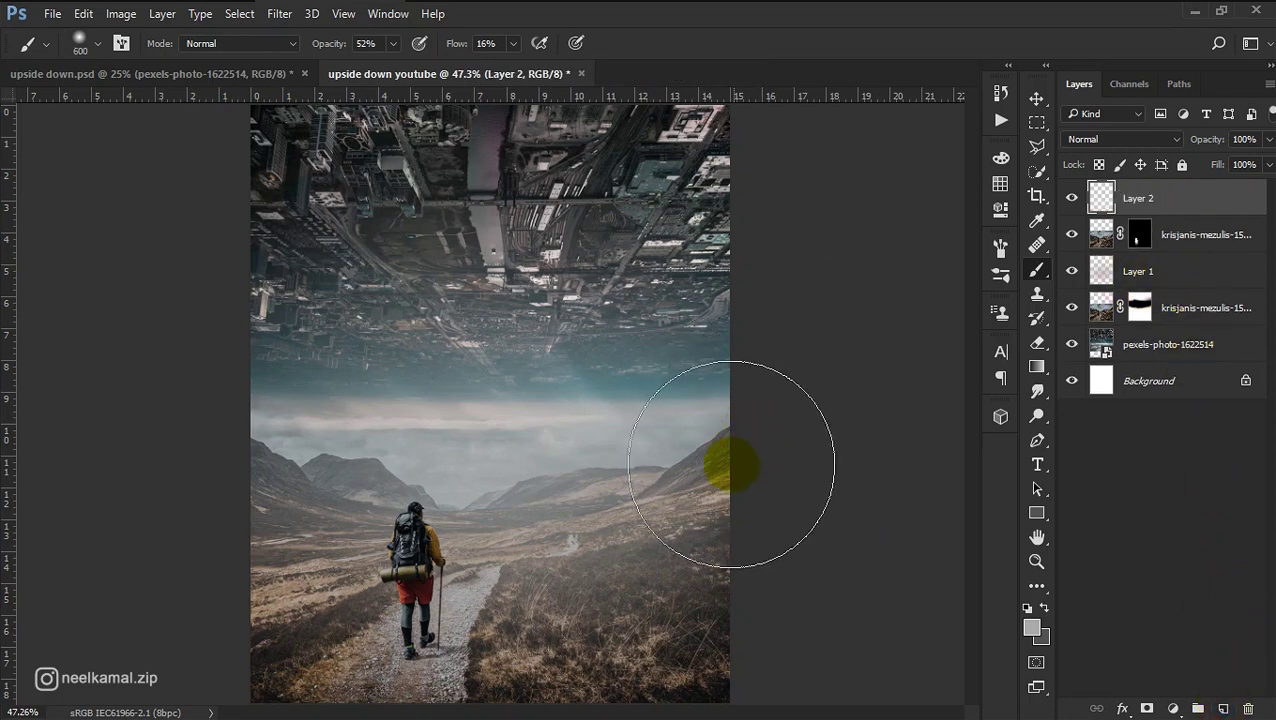
key(bracketleft)
key(bracketleft)
key(bracketleft)
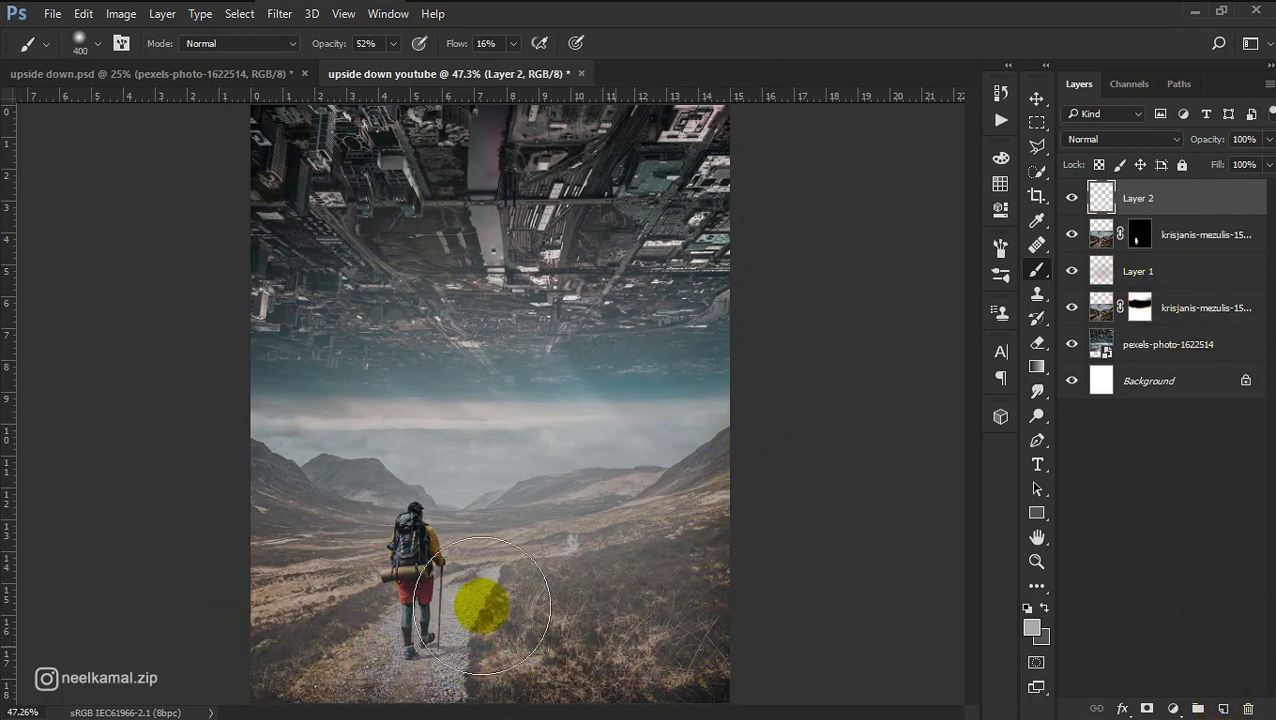
click(403, 668)
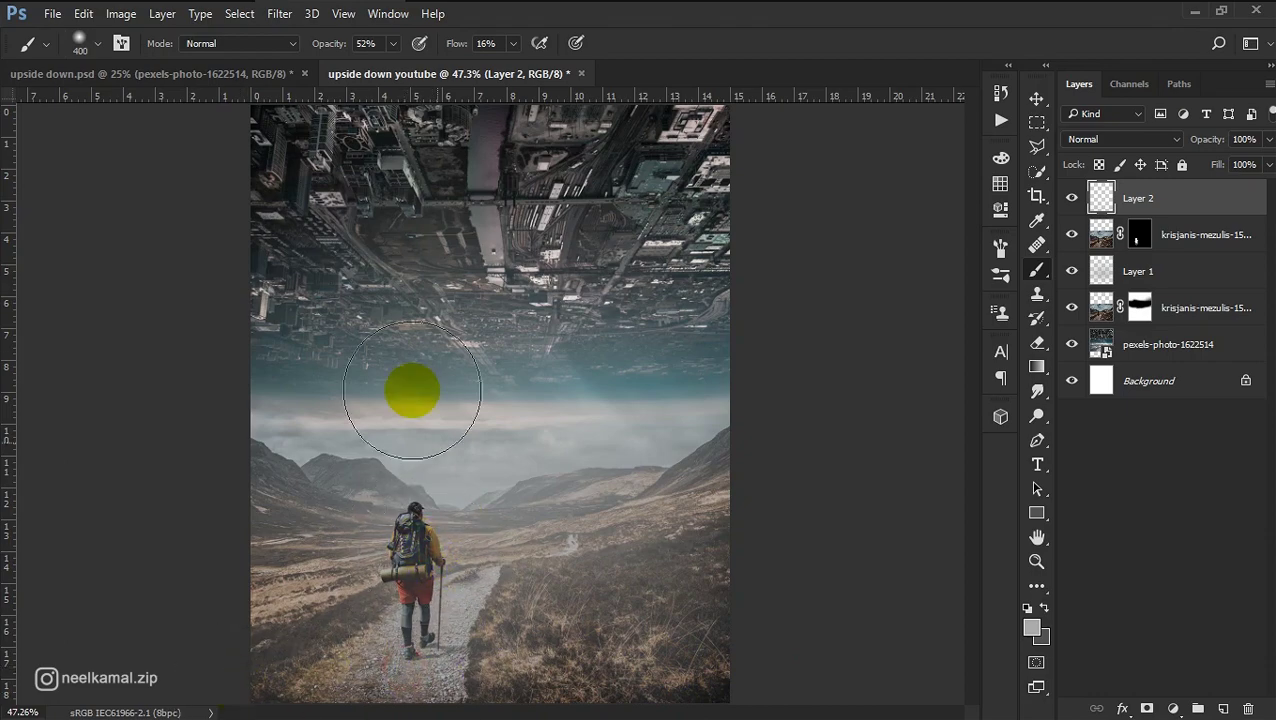
key(bracketright)
key(bracketright)
key(bracketright)
click(342, 148)
click(621, 142)
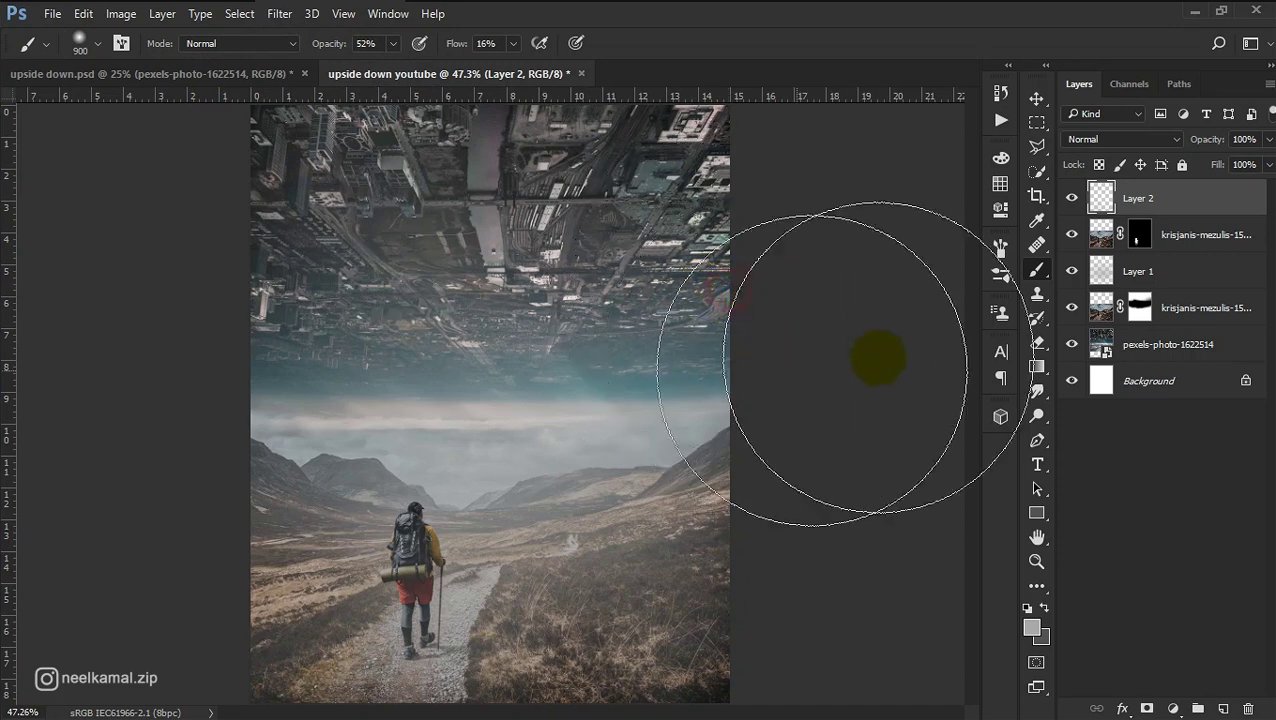
Step: Toggle Layer 2 and Layer 1 visibility to compare the haze, then deselect layers
click(1037, 98)
click(1071, 199)
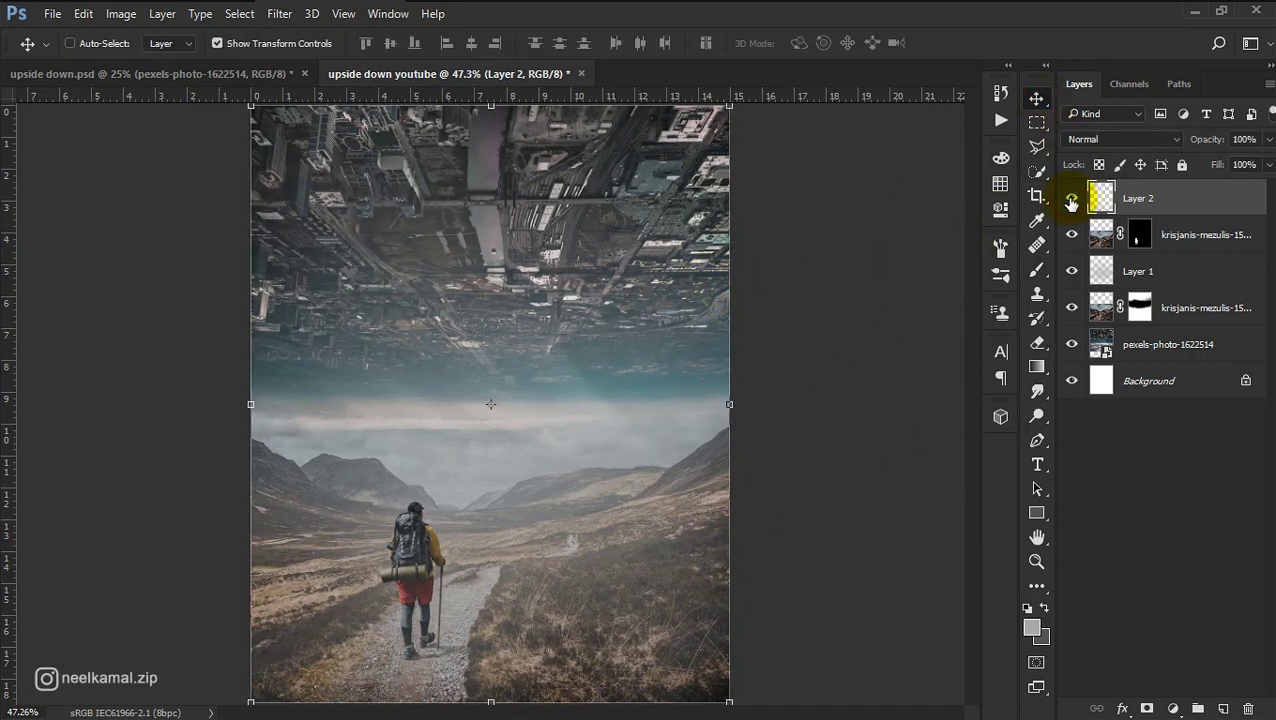
click(1071, 271)
click(1158, 262)
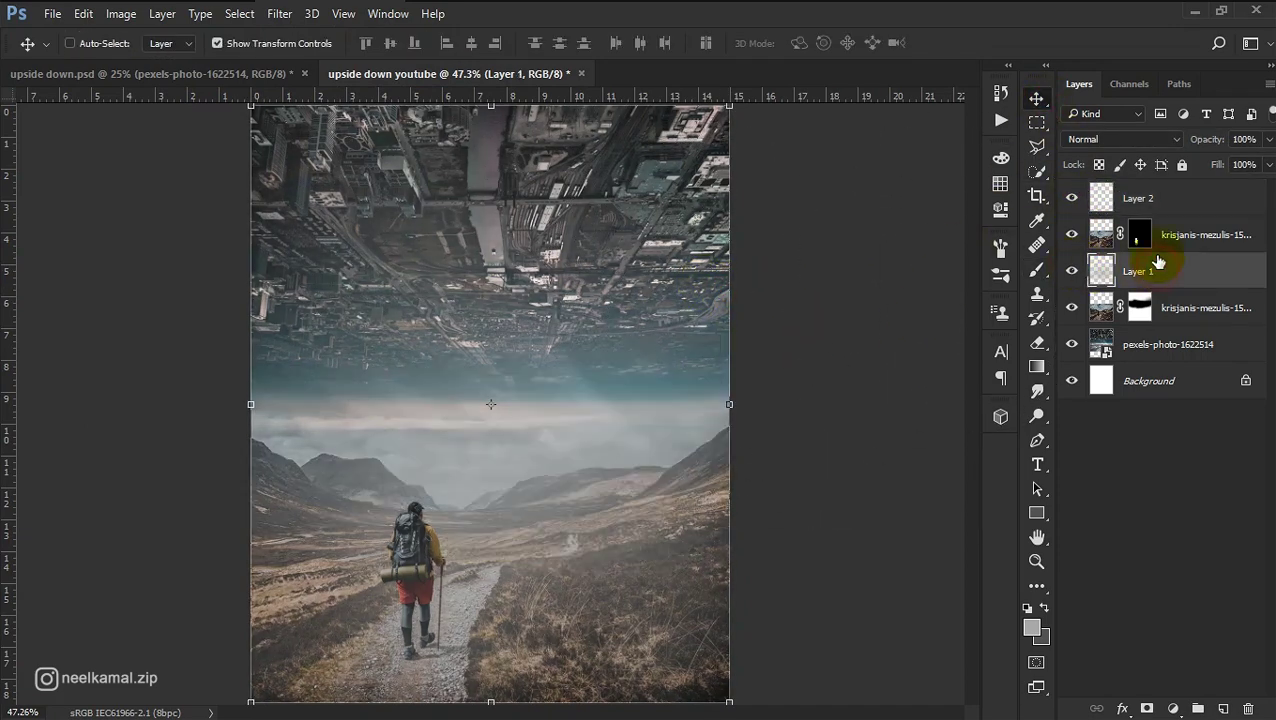
click(1160, 490)
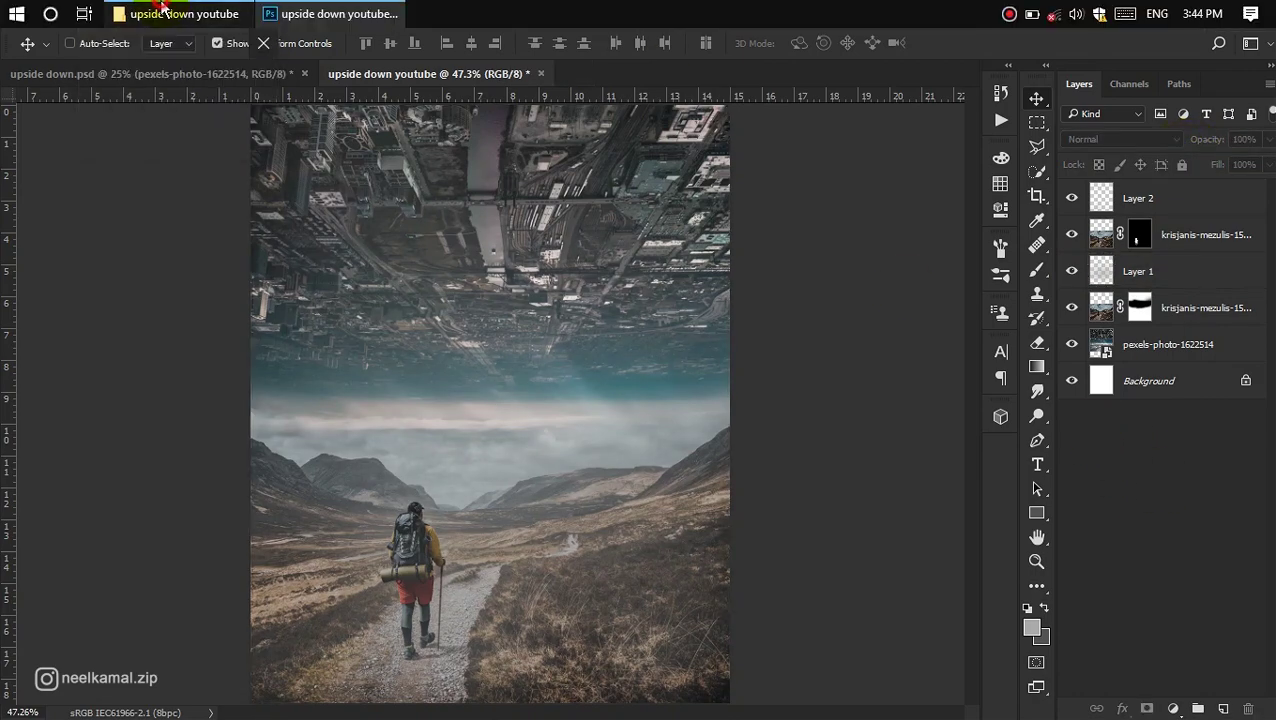
Step: Drag the '50' flare PNG from the upside down youtube folder onto the canvas
key(alt+Tab)
click(326, 255)
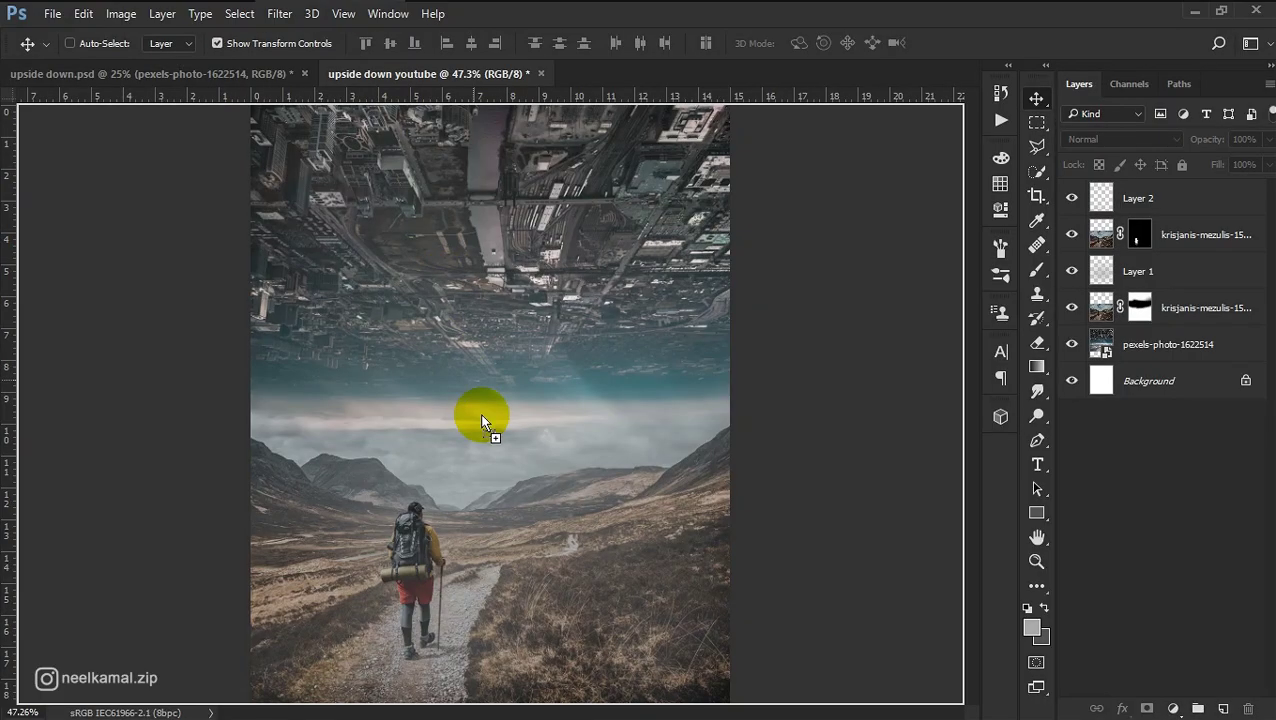
drag(415, 140, 489, 440)
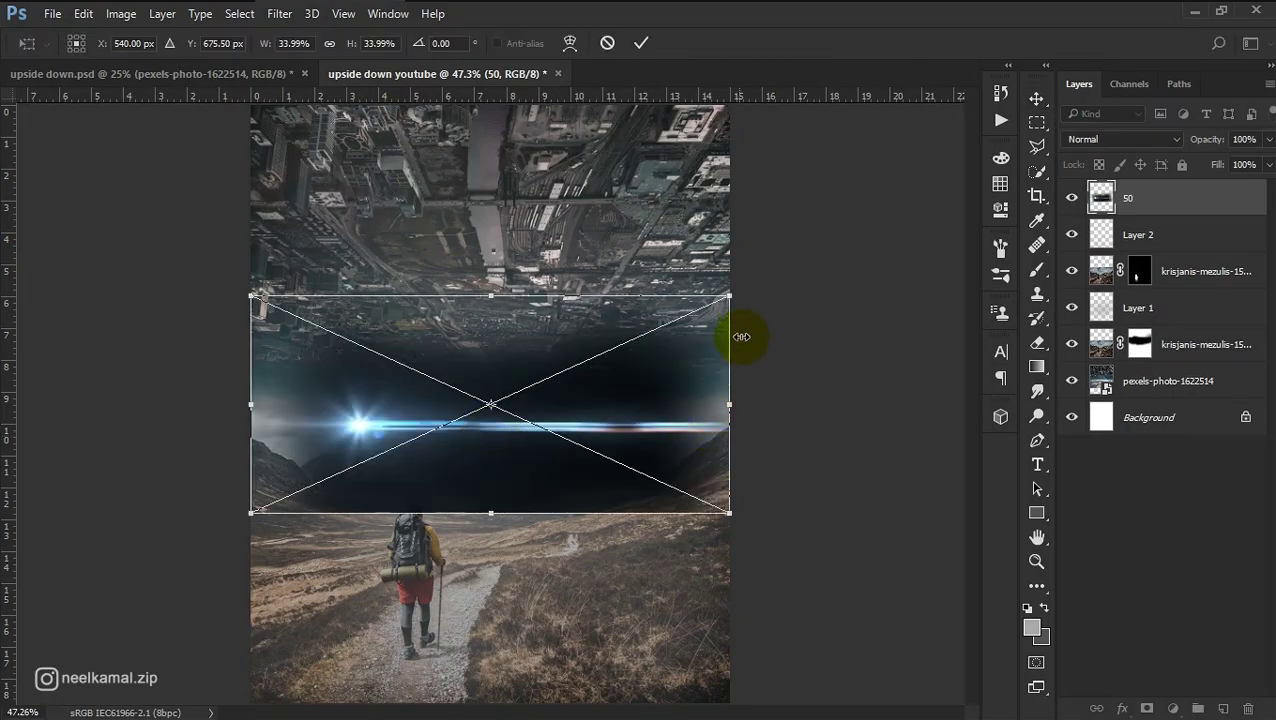
Step: Rotate the flare into an upright beam on the right and set it to Screen blending
drag(753, 321, 567, 573)
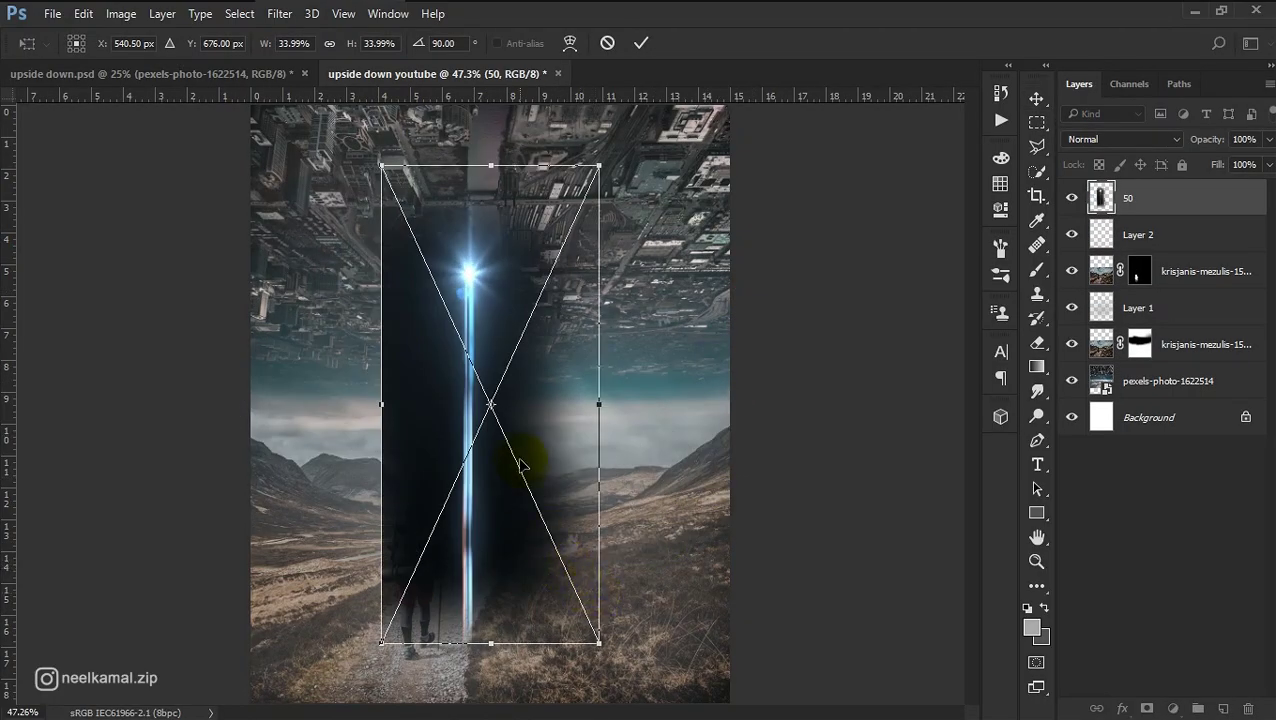
drag(519, 464, 654, 474)
drag(748, 681, 752, 652)
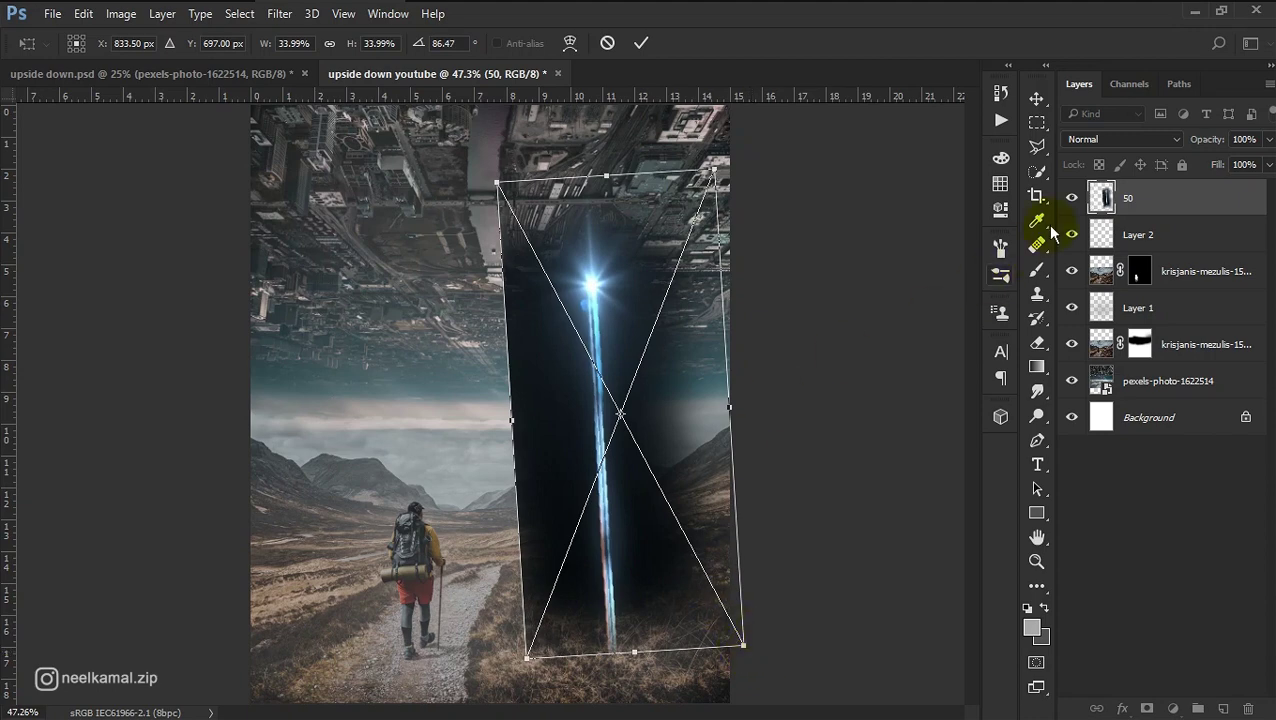
click(1120, 139)
click(1105, 250)
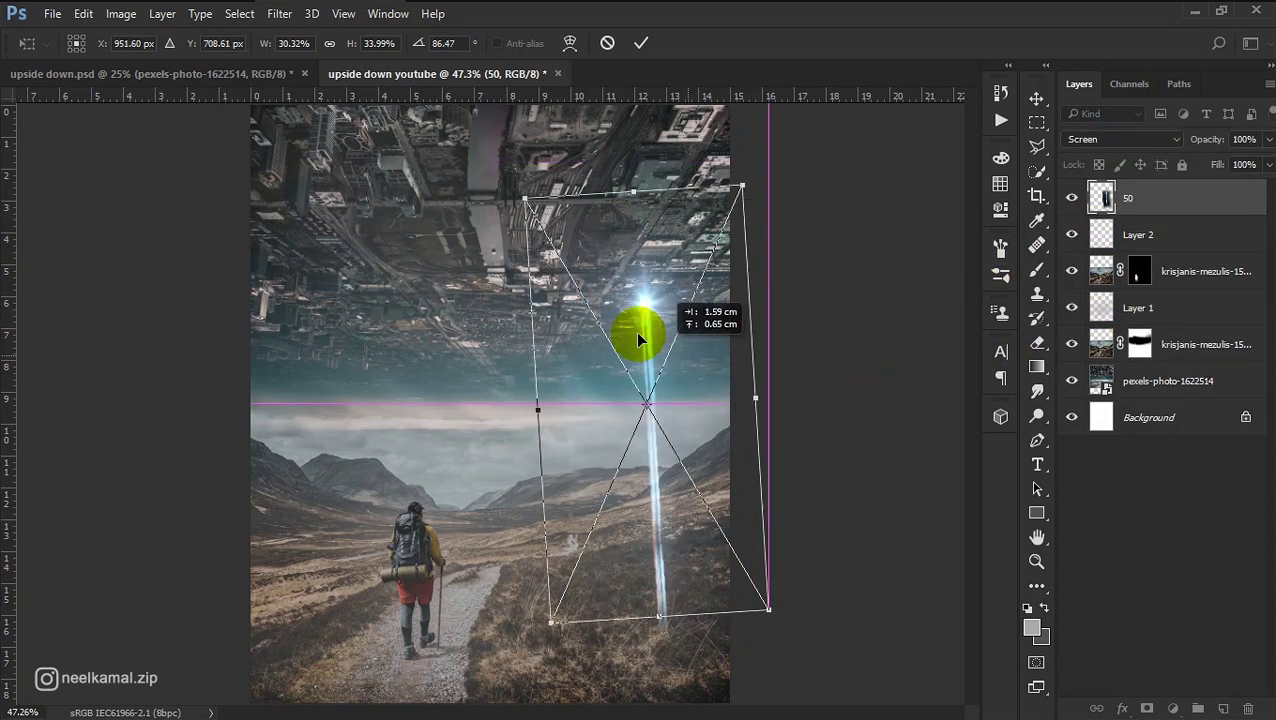
Step: Shrink and position the beam beneath the city, commit, and group it with Ctrl+G
drag(612, 172, 619, 355)
drag(729, 614, 620, 440)
drag(564, 385, 593, 427)
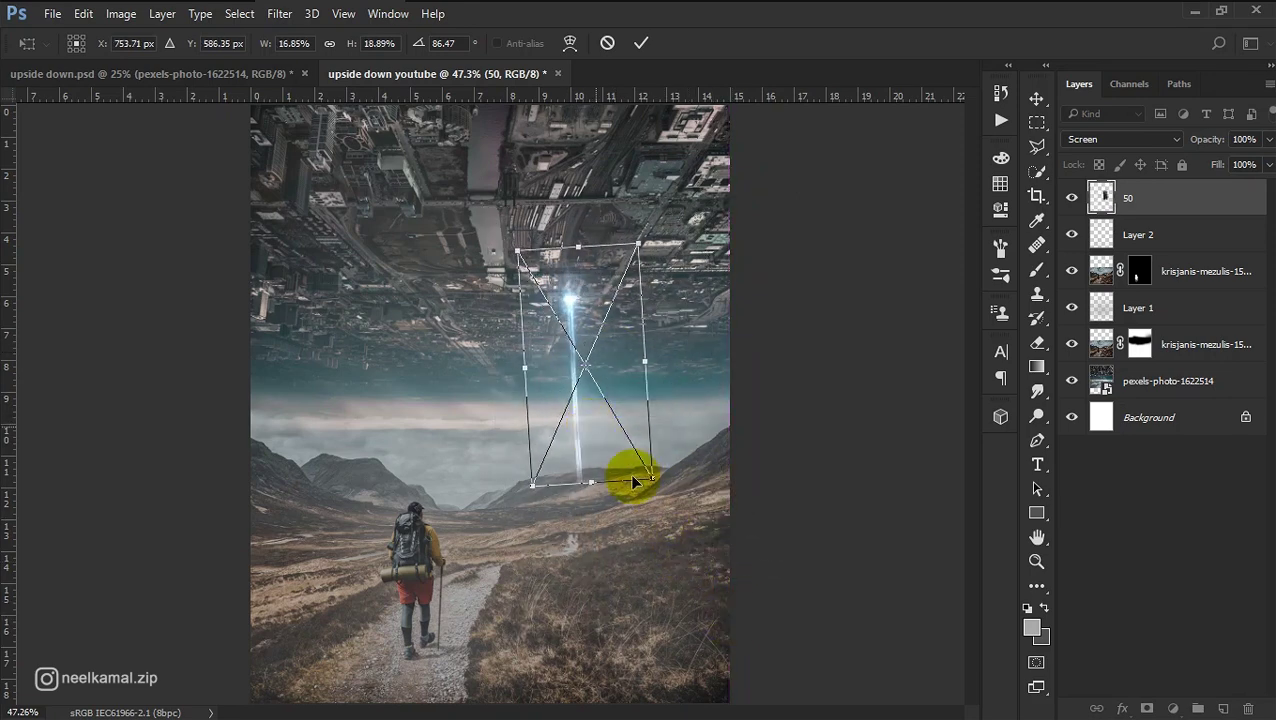
mouse_move(594, 485)
mouse_down()
mouse_move(593, 504)
mouse_move(663, 508)
mouse_move(652, 498)
mouse_up()
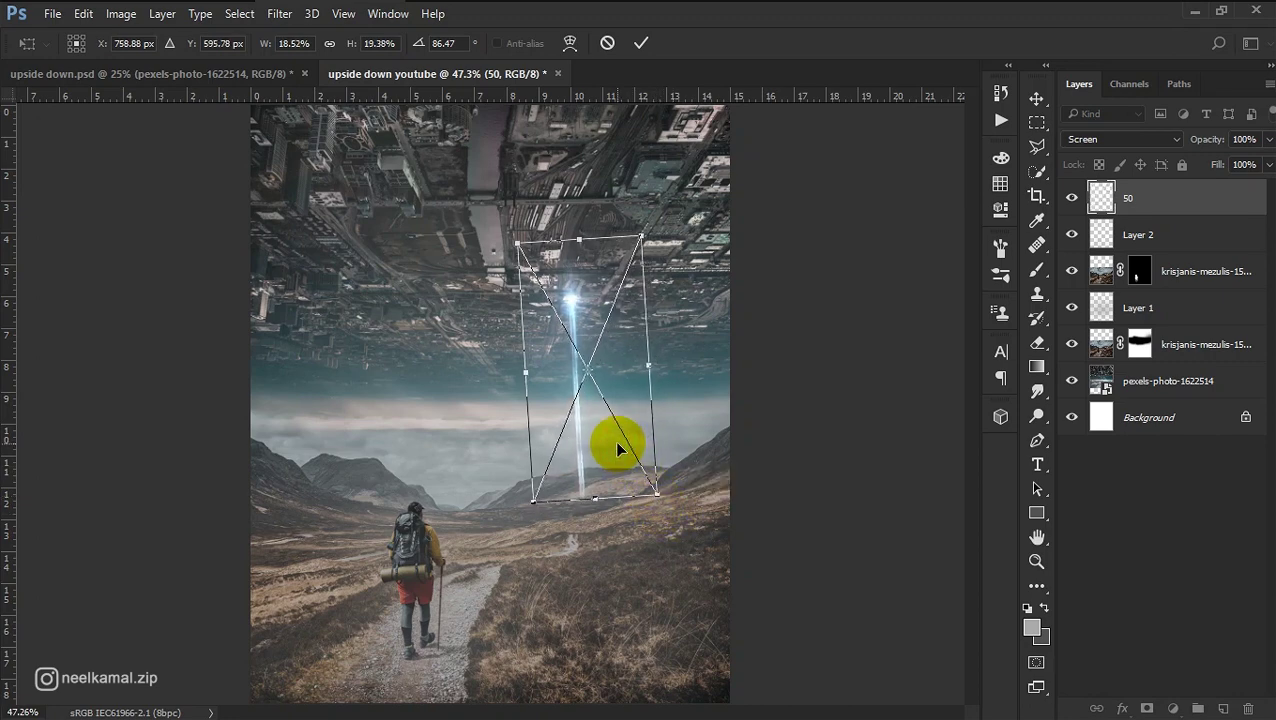
drag(617, 449, 617, 451)
click(640, 44)
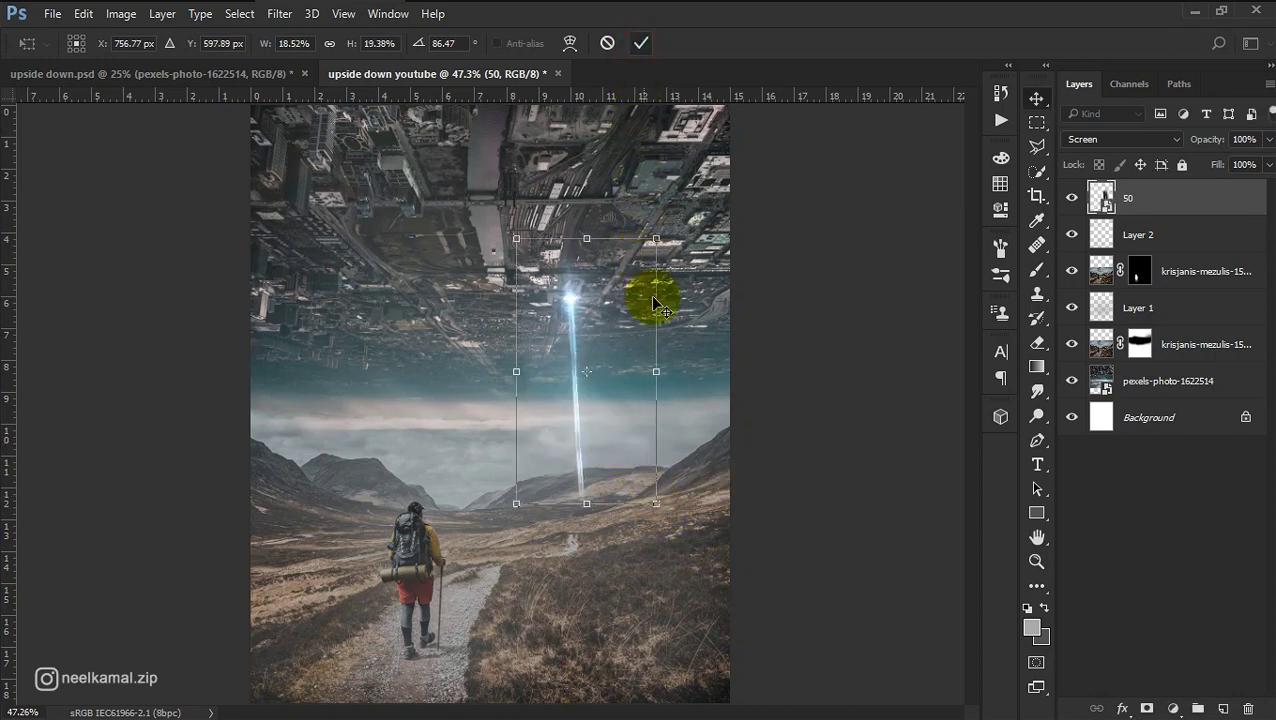
key(ctrl+g)
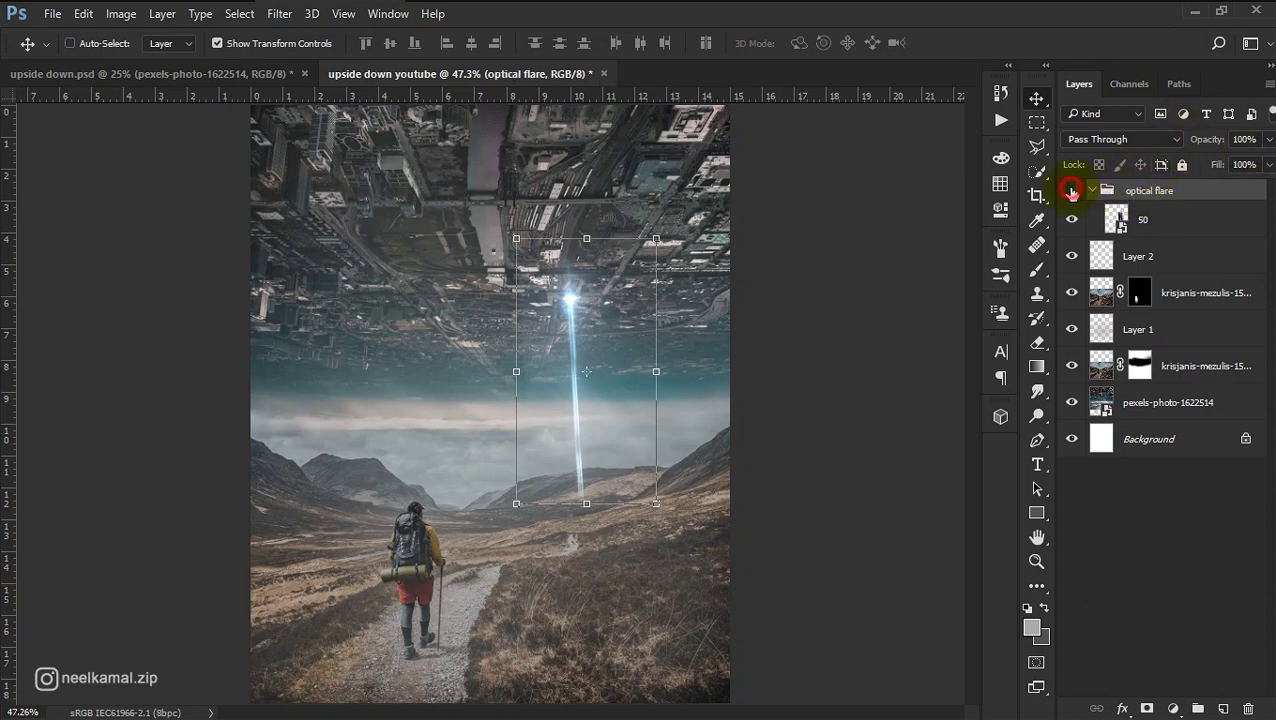
Step: Duplicate flare layer 50 and move the copy to the left of the sky
click(1071, 190)
click(1091, 222)
key(ctrl+j)
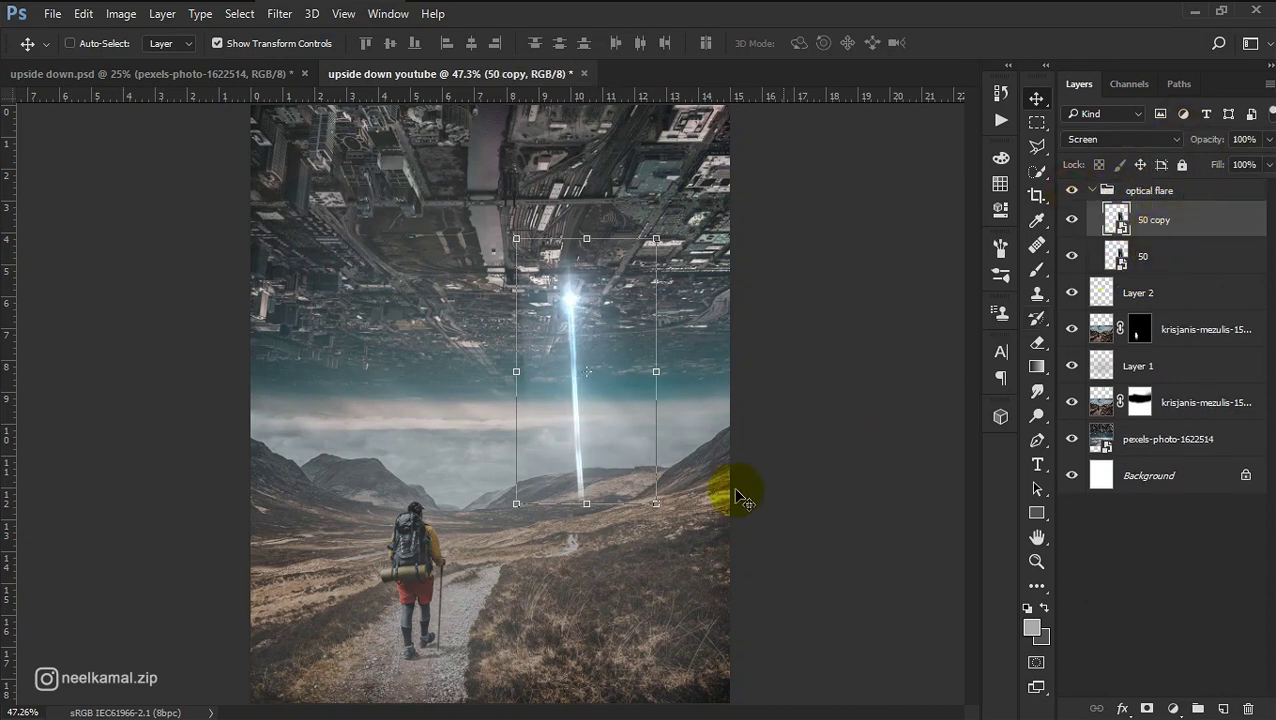
mouse_move(618, 437)
mouse_down()
mouse_move(411, 437)
mouse_move(401, 424)
mouse_up()
Step: Rotate and shrink '50 copy' into a smaller tilted beam and commit it
key(ctrl+t)
mouse_move(433, 481)
mouse_down()
mouse_move(433, 497)
mouse_move(342, 484)
mouse_up()
drag(413, 370, 401, 441)
drag(400, 512, 392, 460)
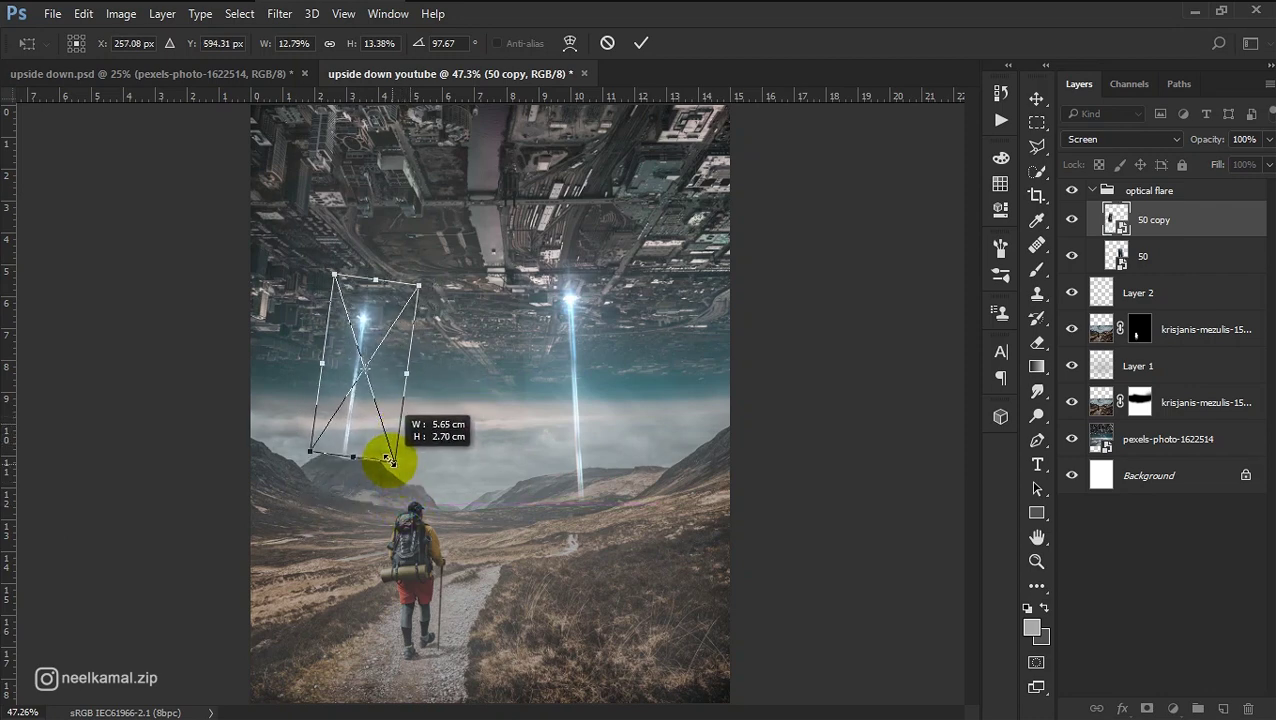
mouse_move(362, 416)
mouse_down()
mouse_move(356, 427)
mouse_move(402, 458)
mouse_move(386, 438)
mouse_up()
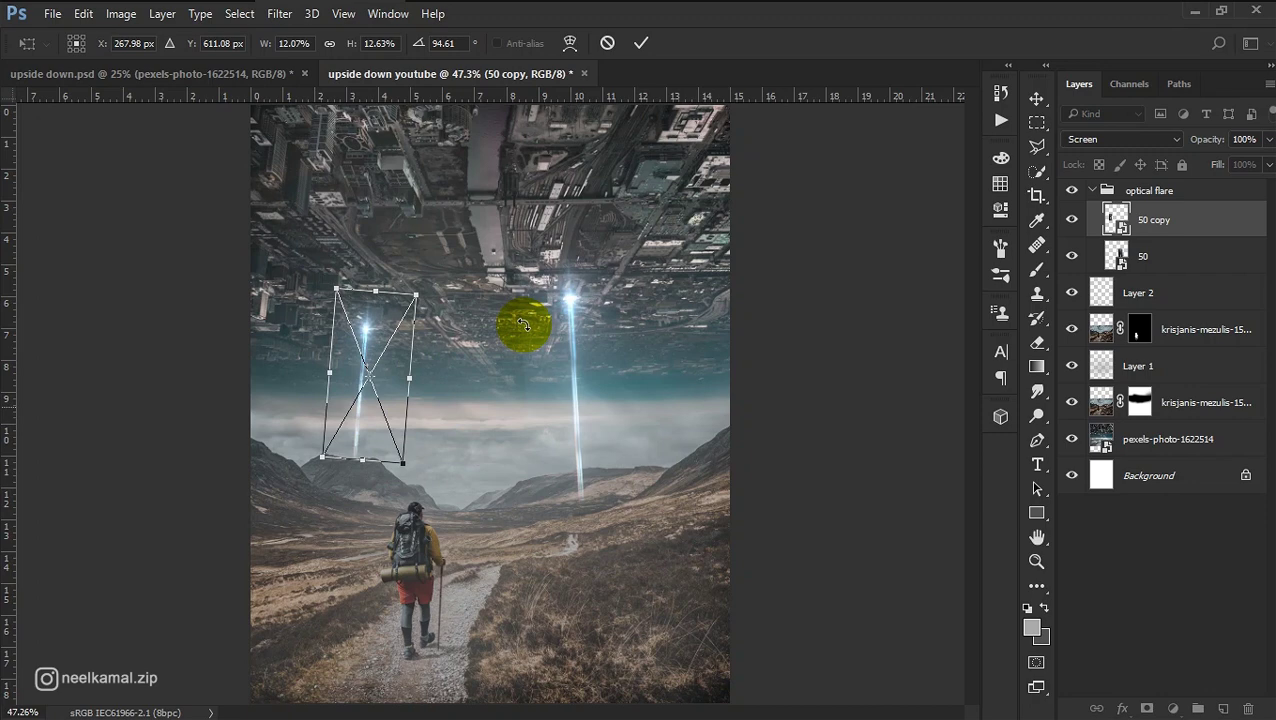
click(645, 44)
click(1158, 583)
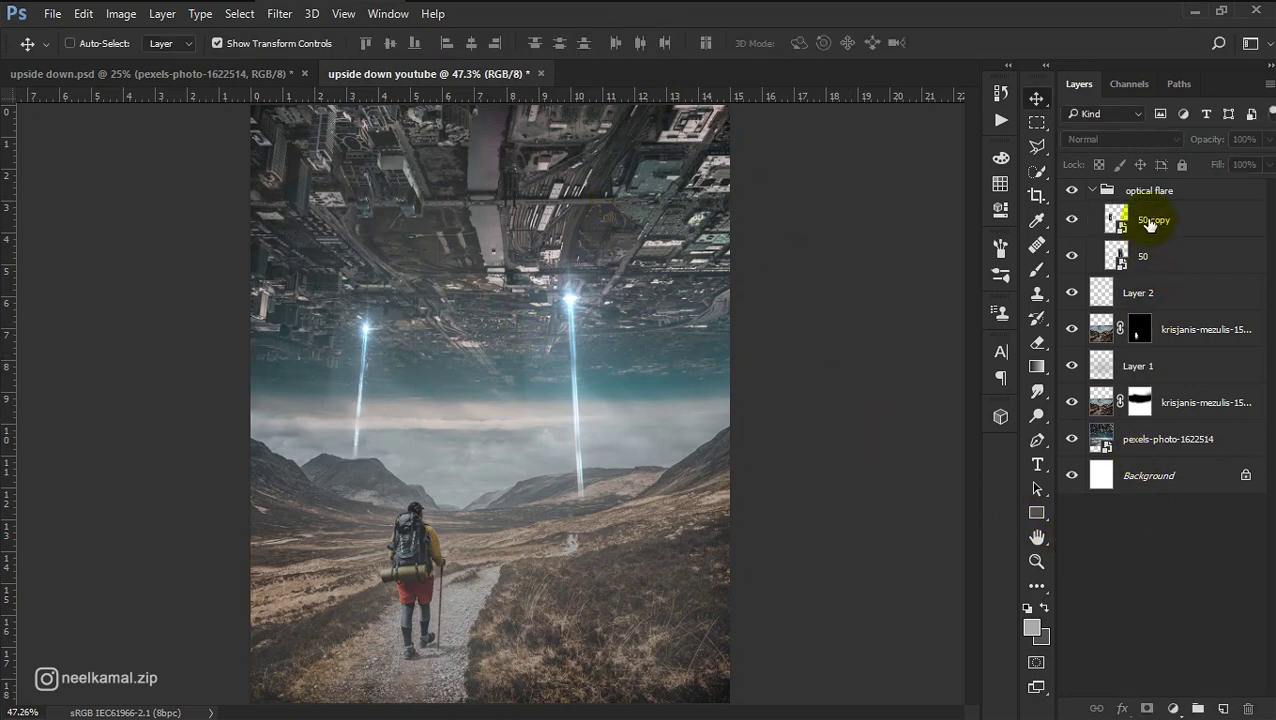
Step: Duplicate the beam as '50 copy 2', rotated and resized above the valley centre
click(1150, 222)
key(ctrl+j)
drag(364, 420, 458, 440)
drag(513, 492, 521, 478)
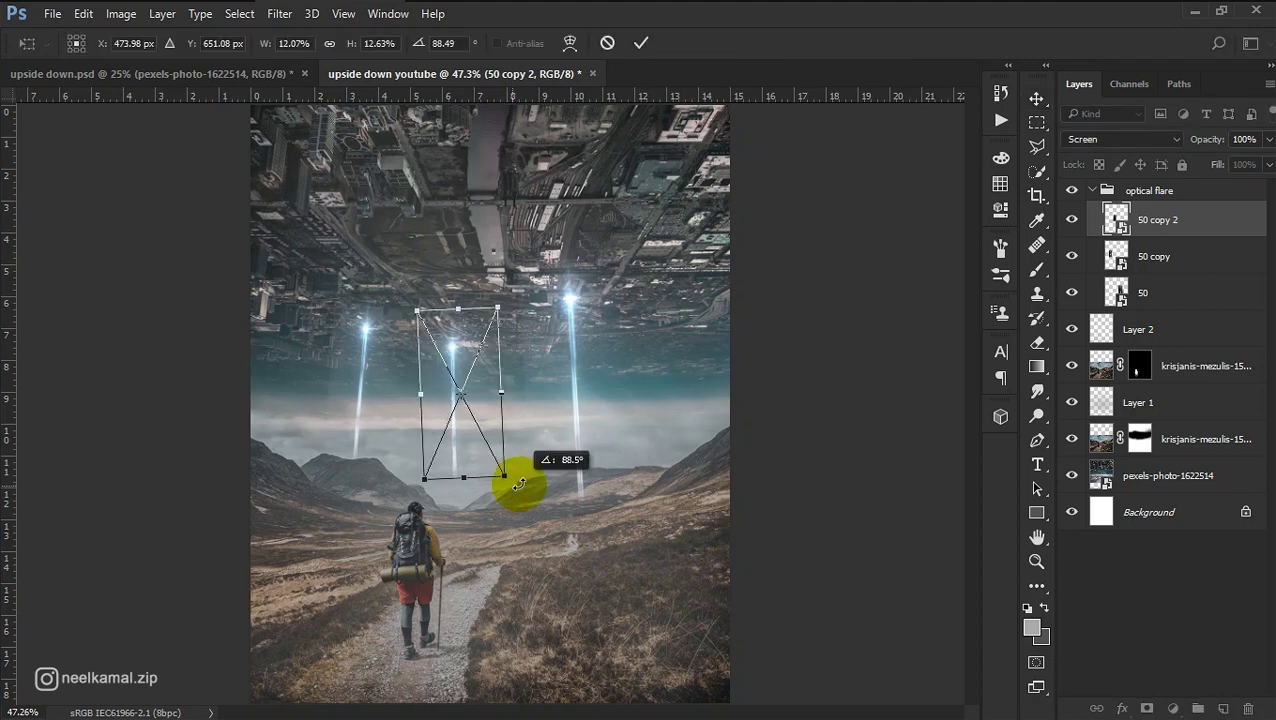
drag(470, 441, 525, 470)
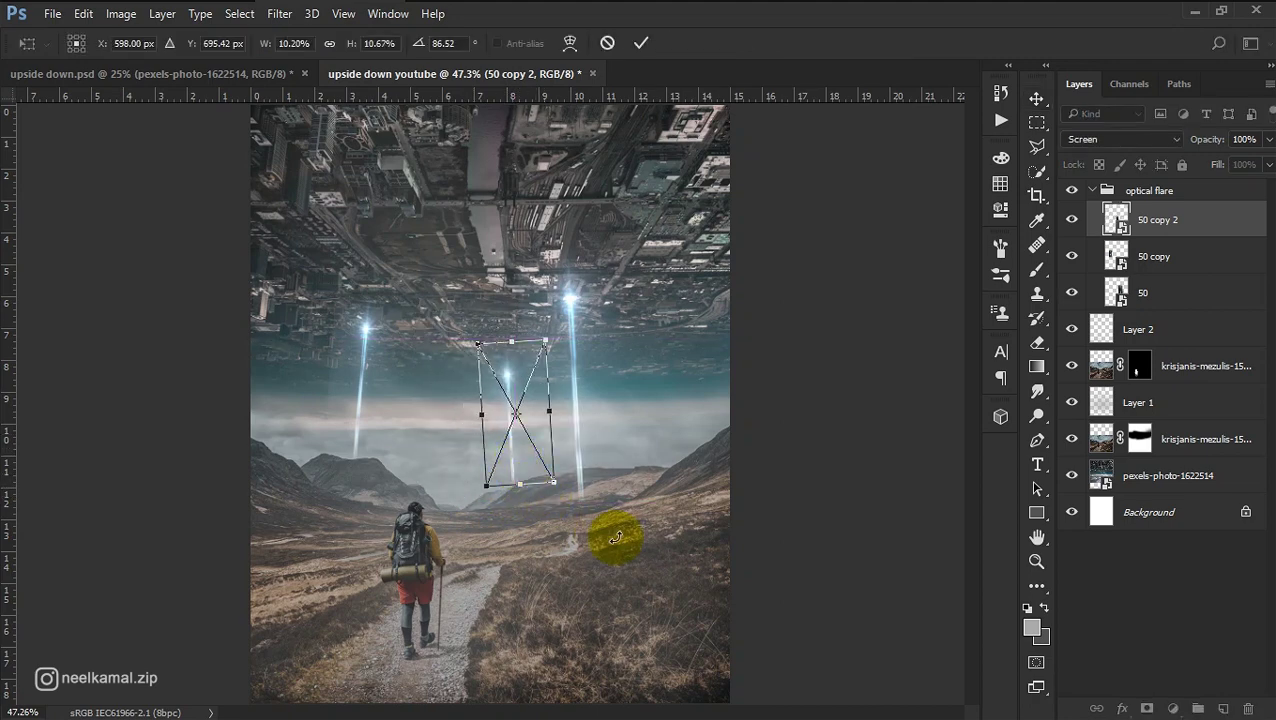
click(643, 43)
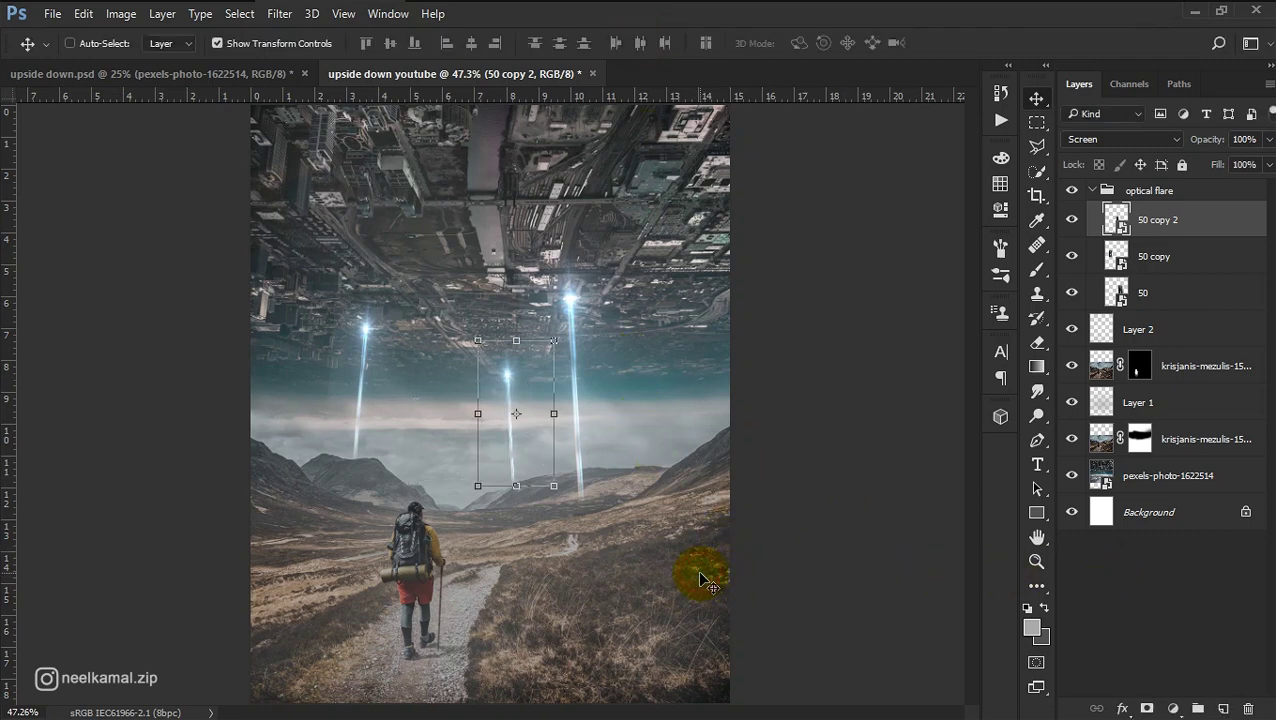
click(1171, 570)
Step: Add a fourth beam '50 copy 3' near the right edge, slightly enlarged
click(1181, 222)
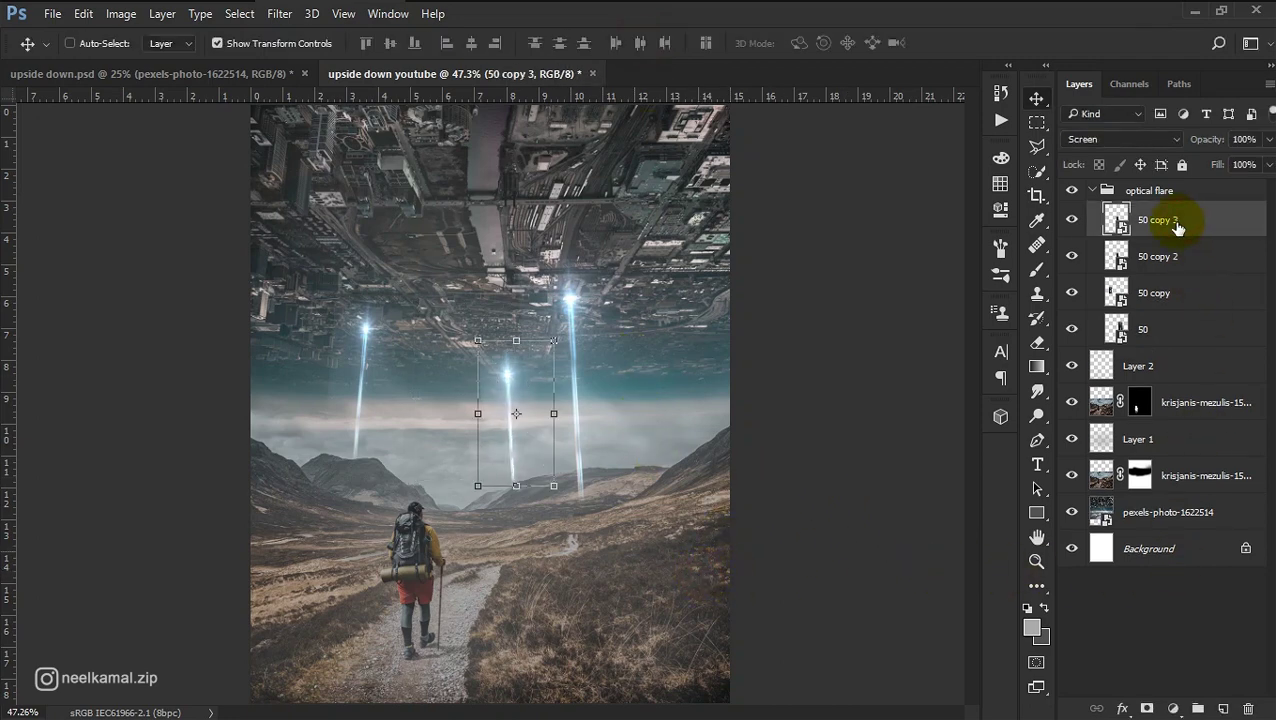
mouse_move(561, 472)
mouse_down()
mouse_move(684, 427)
mouse_move(698, 398)
mouse_up()
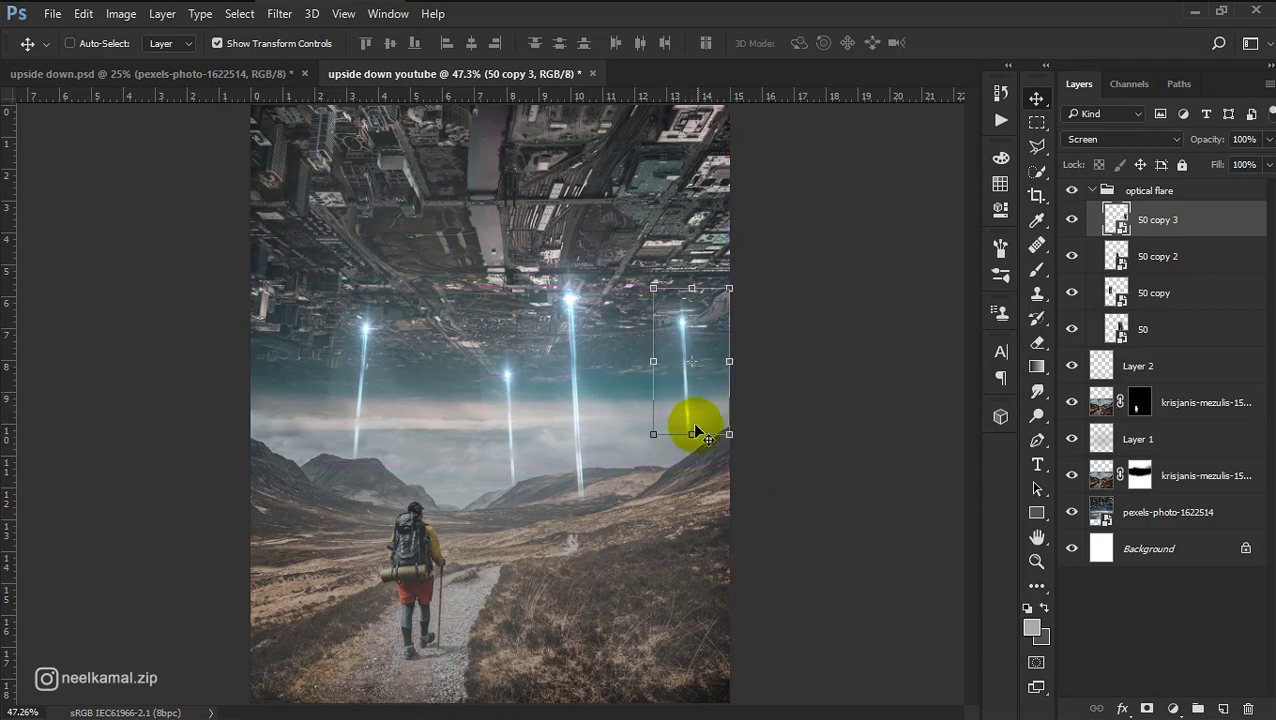
drag(653, 437, 641, 465)
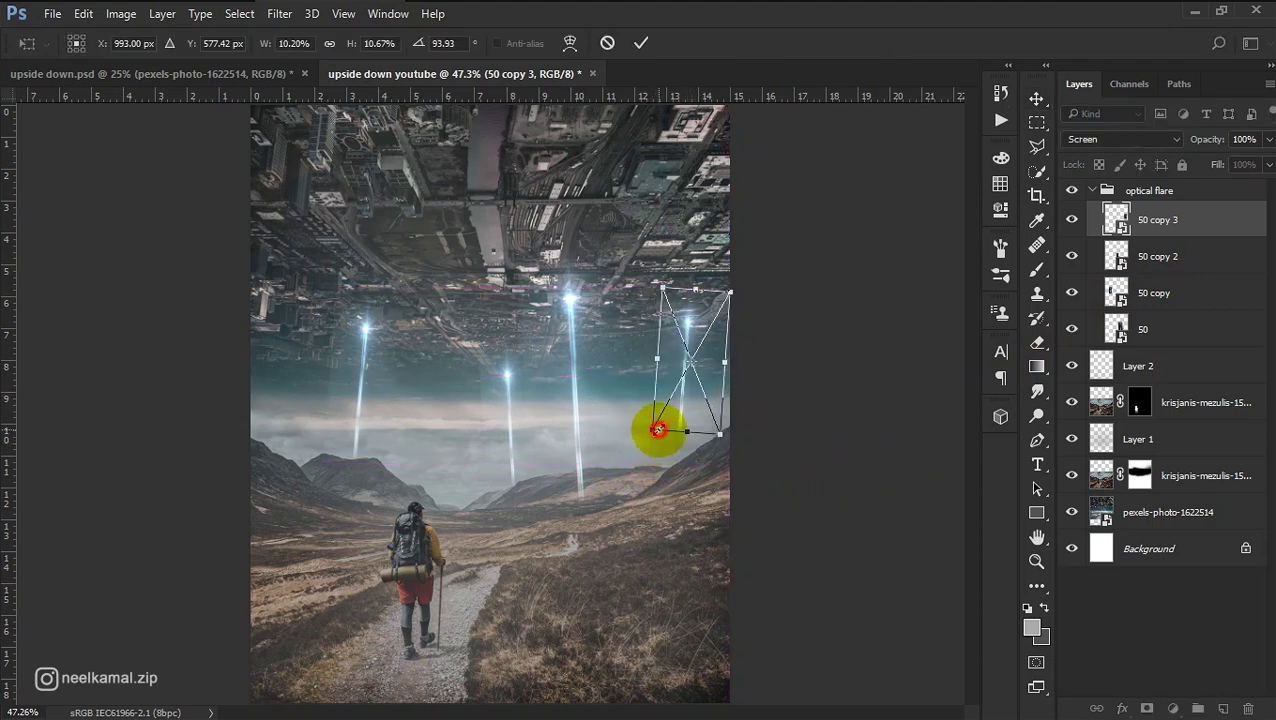
drag(641, 465, 678, 433)
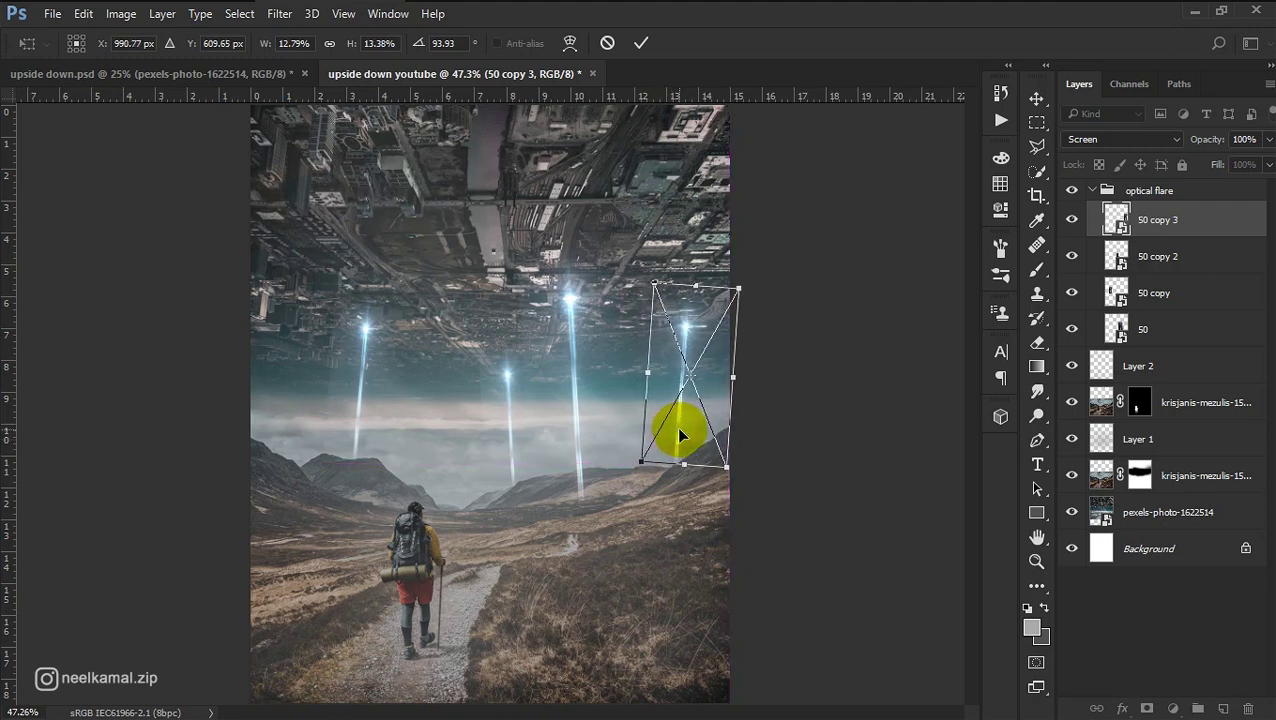
click(641, 43)
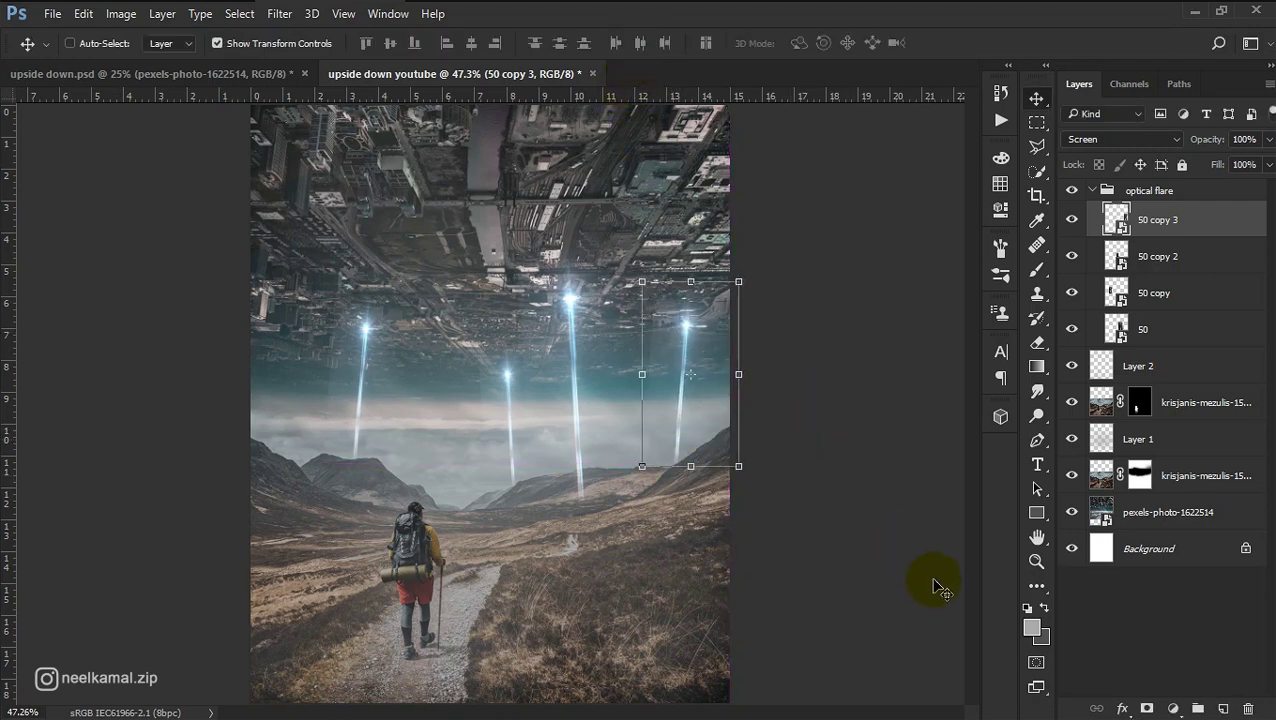
click(1095, 630)
Step: Add a fifth beam '50 copy 4' up-left, leaning sideways and lowered
click(1160, 257)
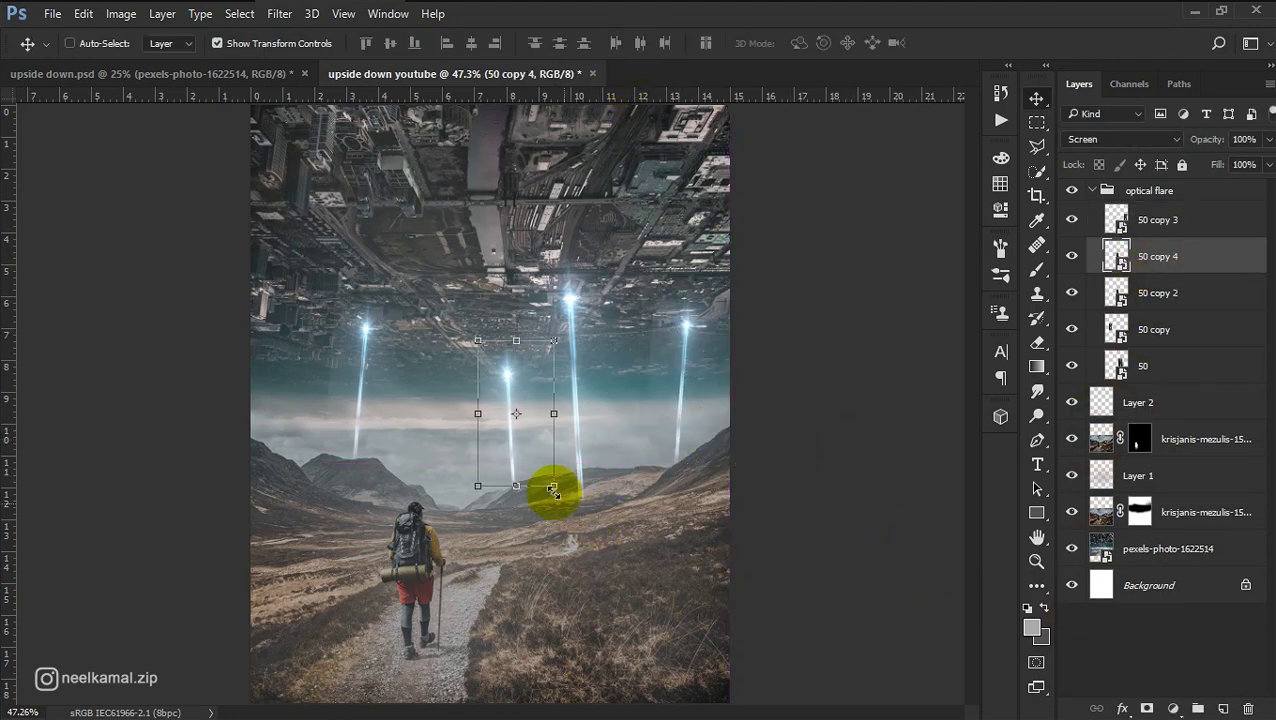
drag(522, 466, 455, 441)
key(ctrl+t)
drag(486, 487, 463, 489)
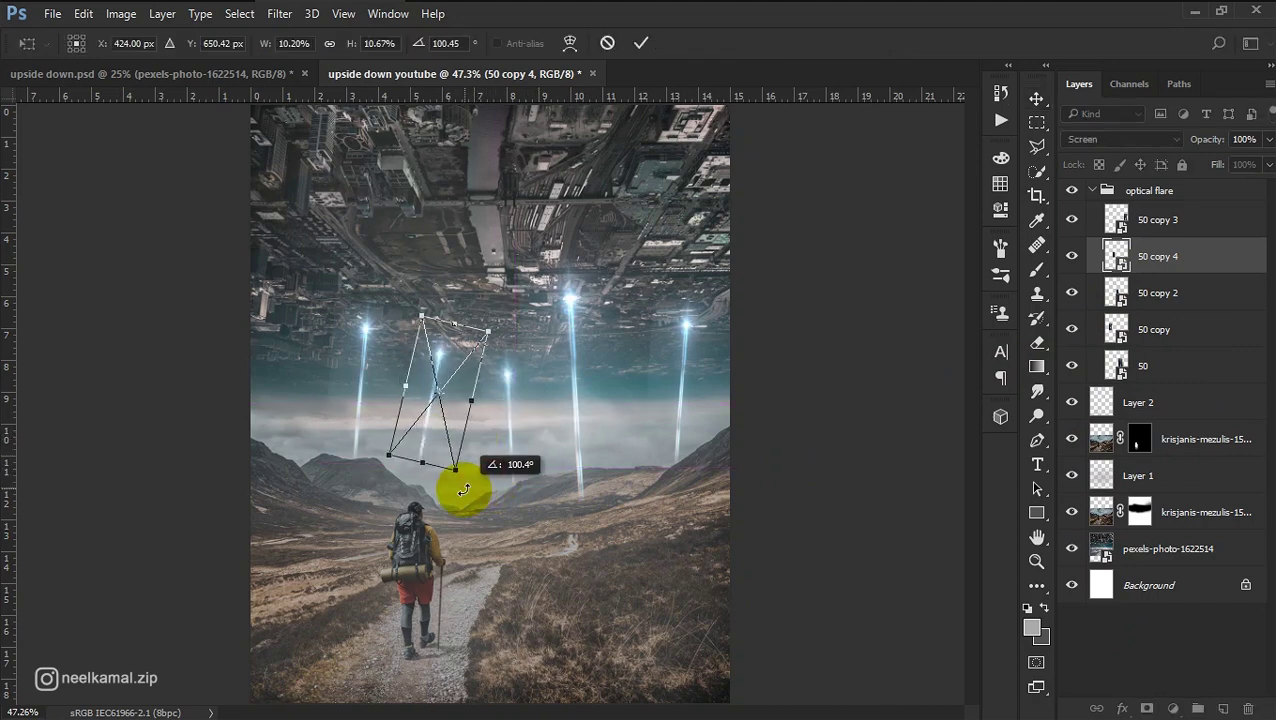
drag(433, 427, 422, 447)
drag(456, 541, 453, 487)
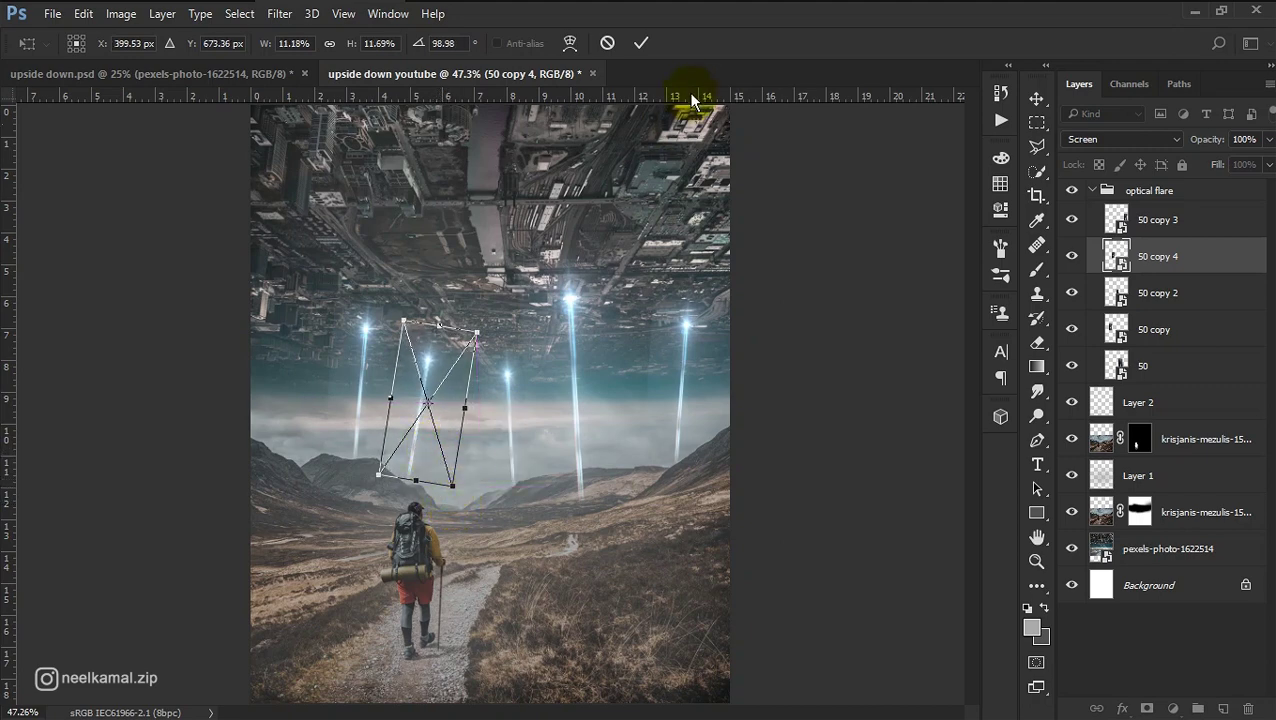
click(642, 44)
Step: Lower beam opacities, setting '50 copy 2' to 78% and '50 copy' to 88%
click(1100, 632)
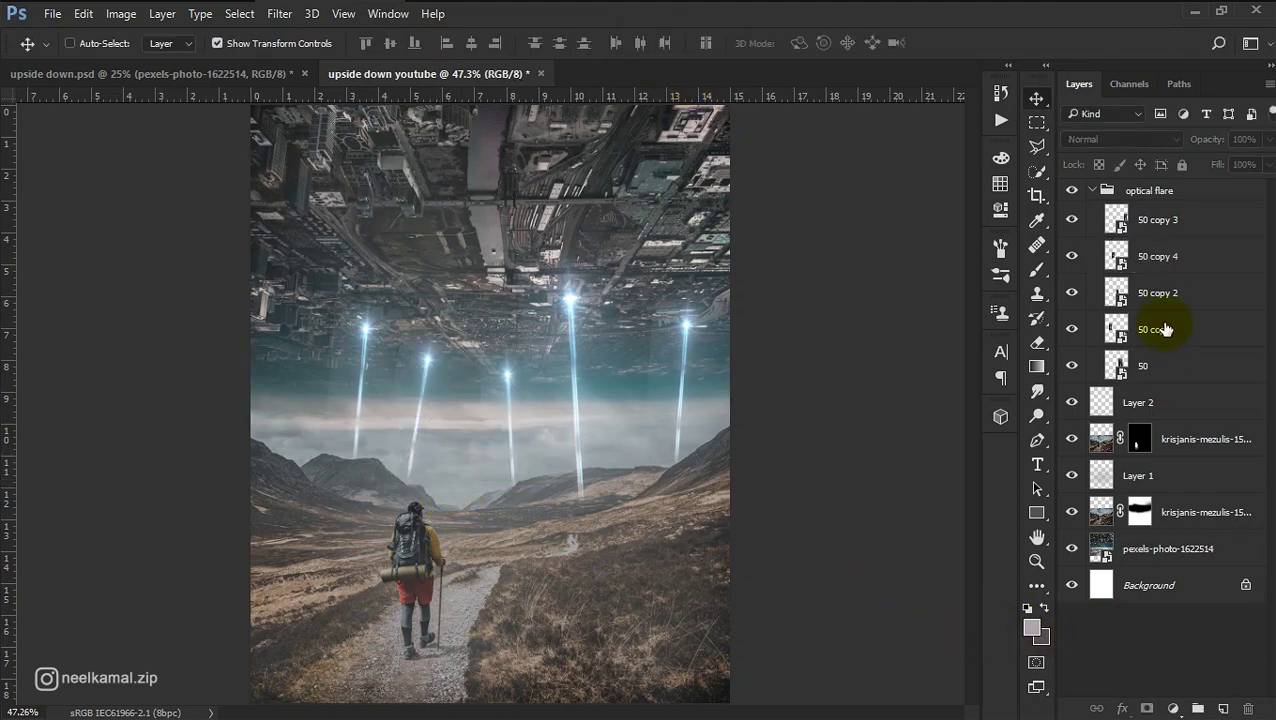
click(1160, 294)
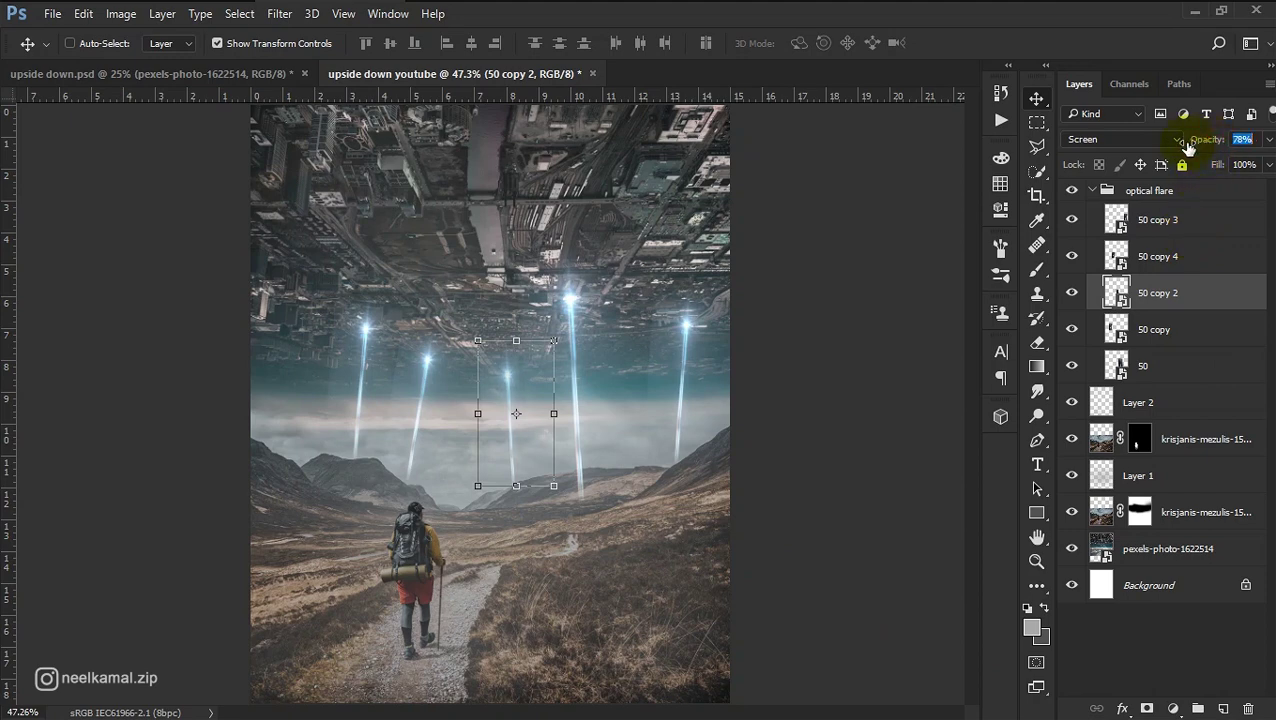
click(1192, 343)
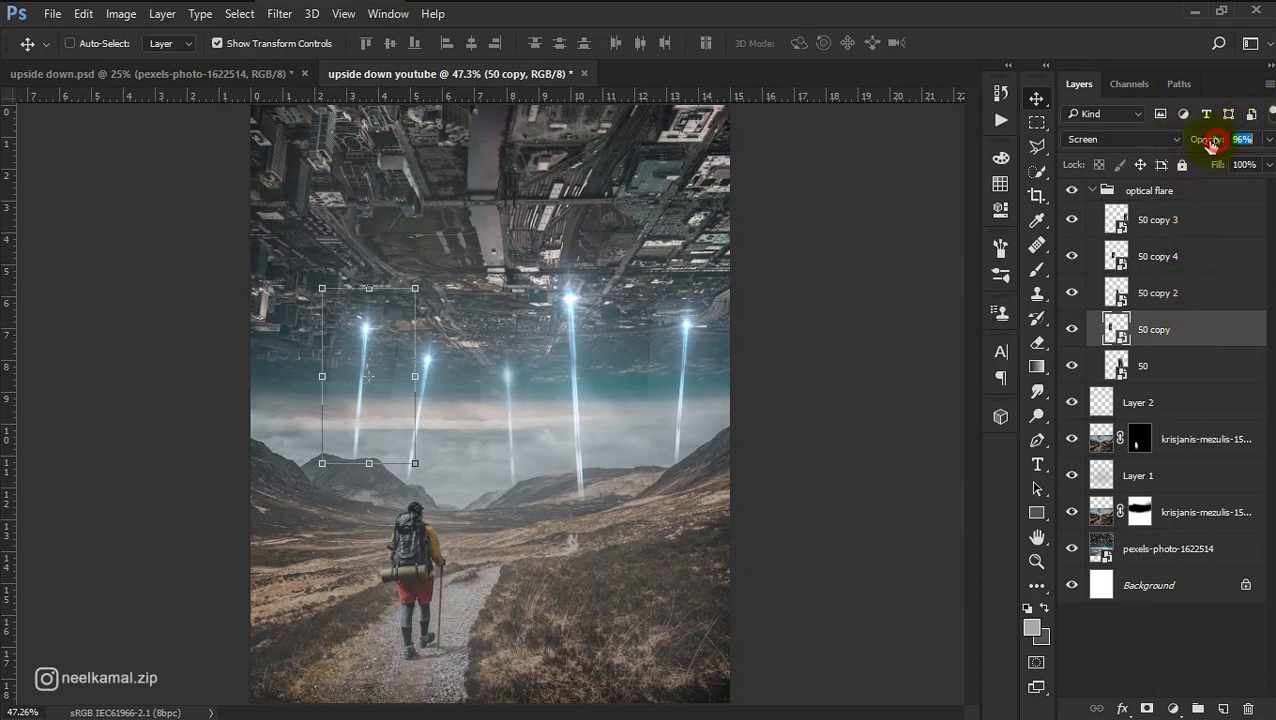
click(1165, 362)
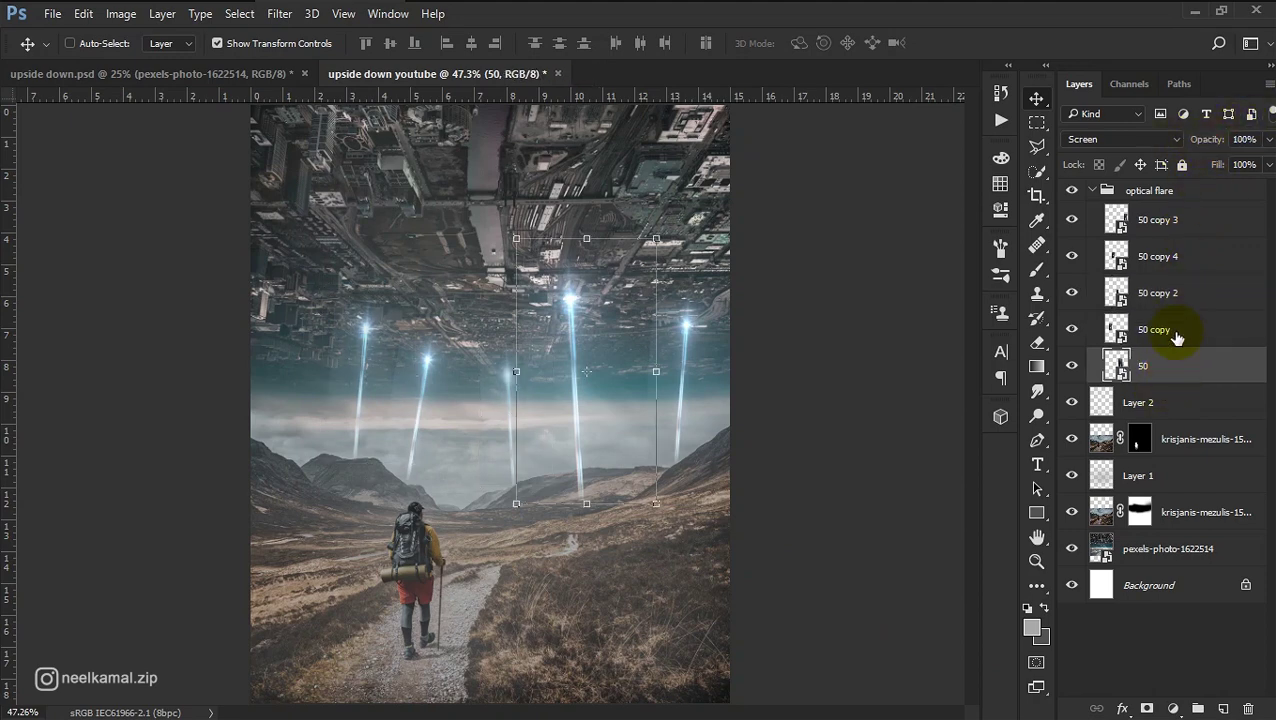
click(1178, 224)
click(1192, 258)
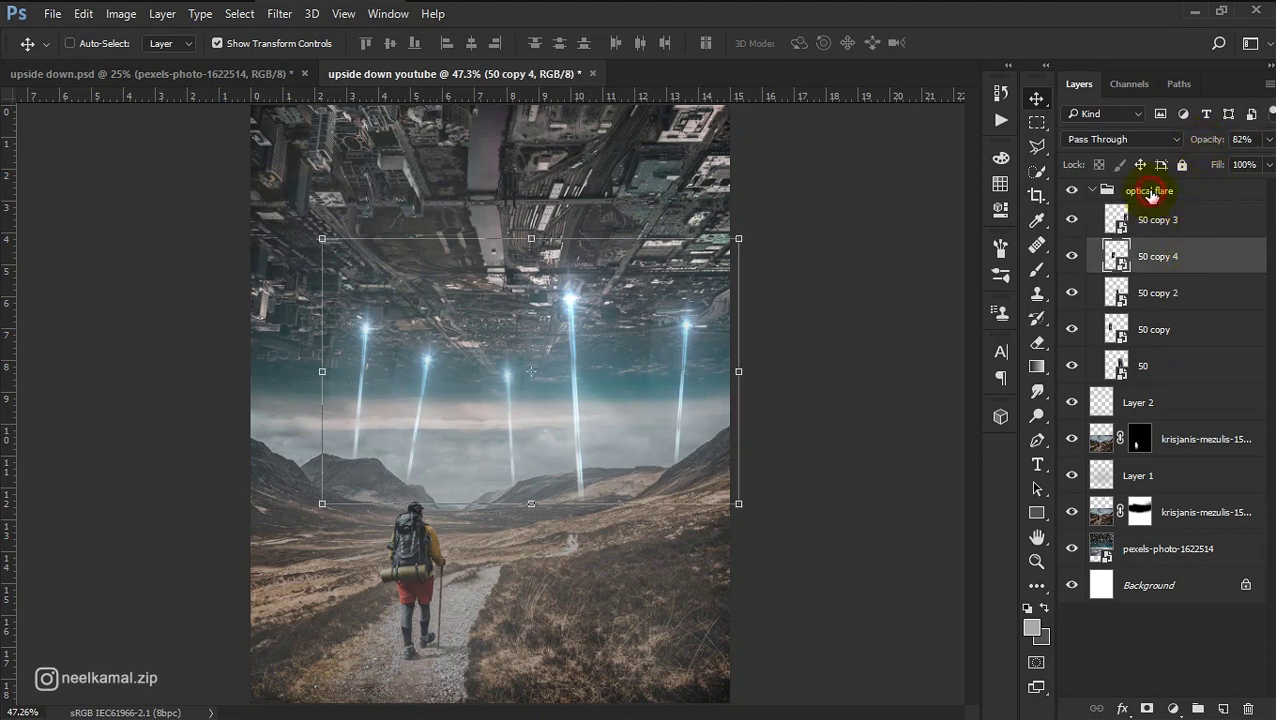
Step: Collapse the optical flare group, give it a colour label, and toggle it to compare
click(1150, 191)
click(1092, 190)
right_click(1158, 188)
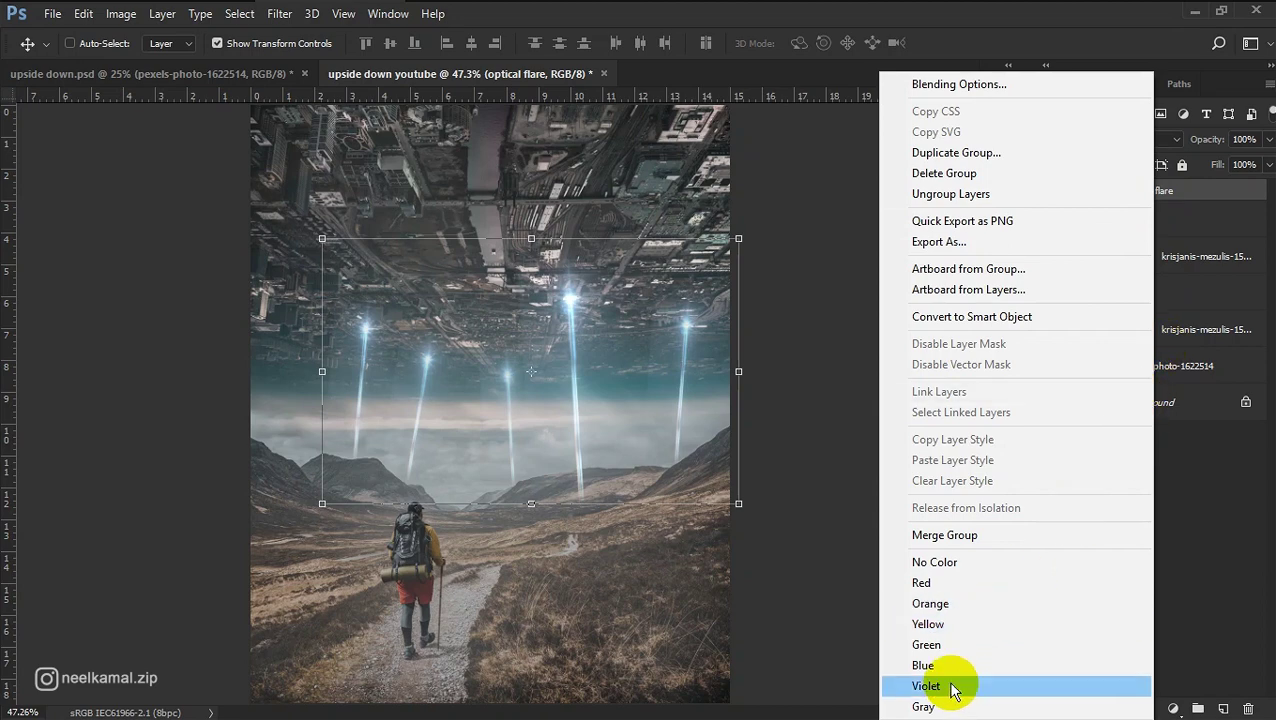
click(921, 667)
click(1071, 190)
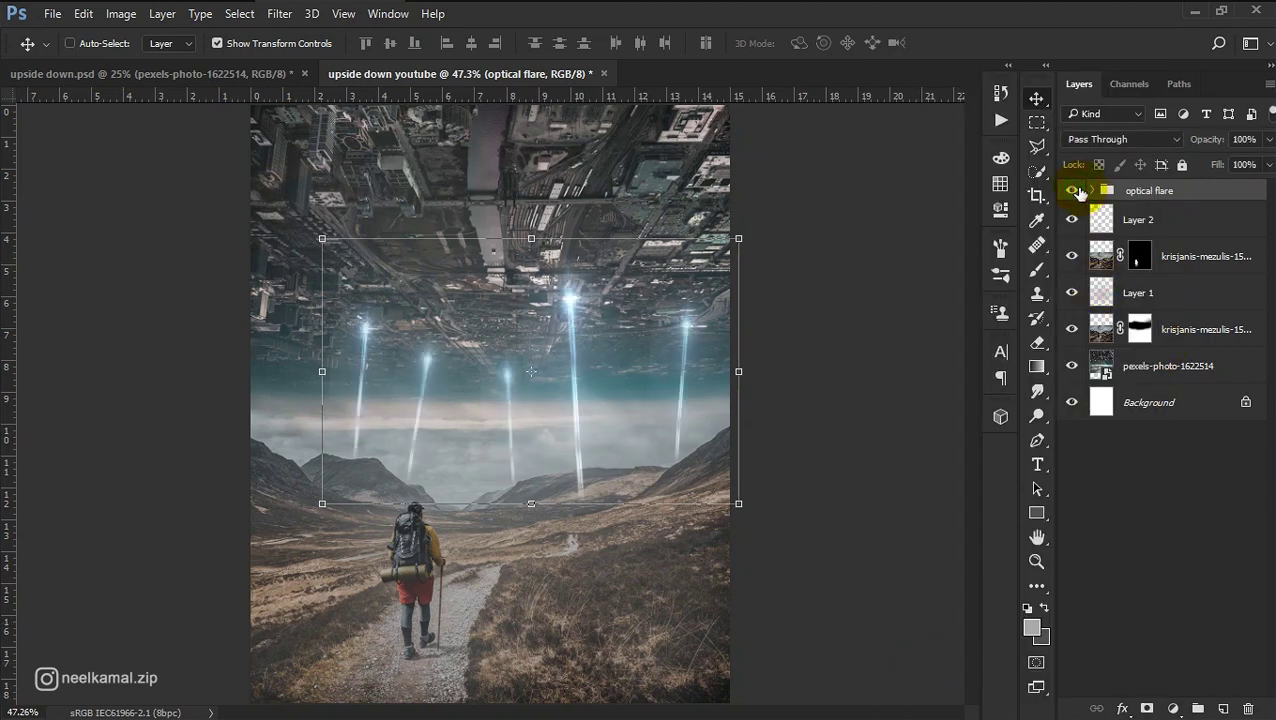
click(1092, 190)
click(1160, 335)
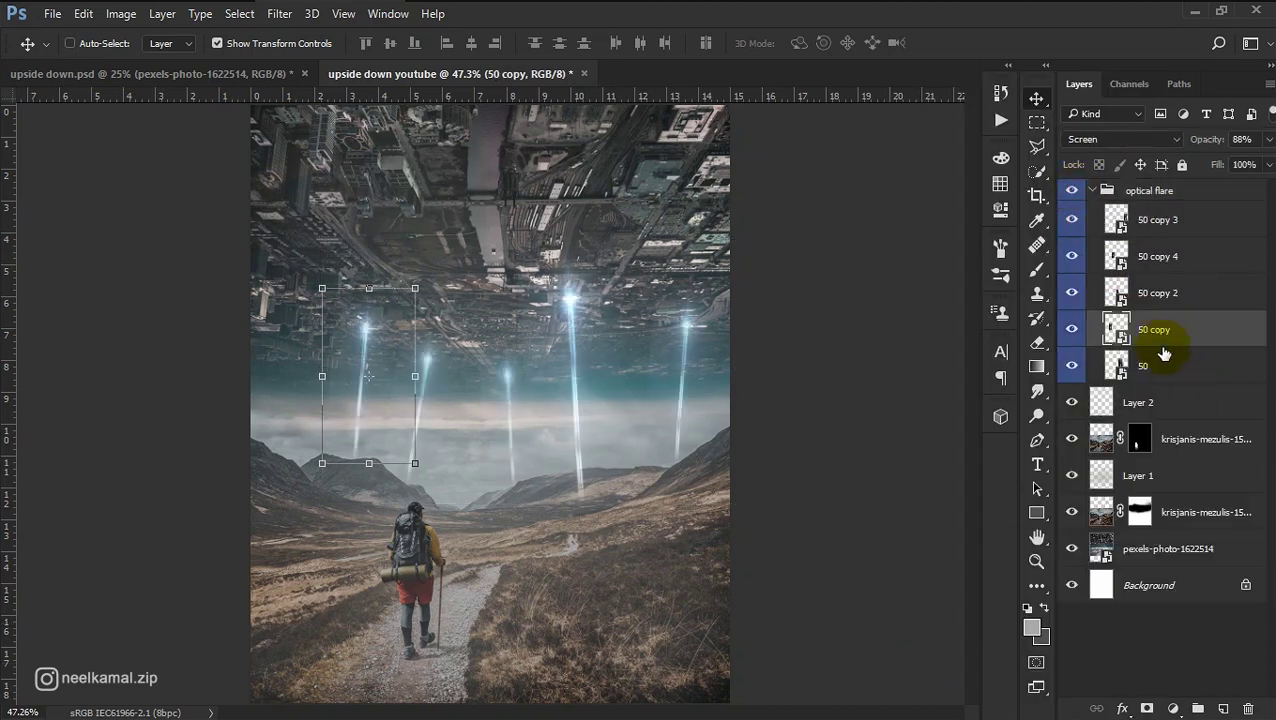
Step: Apply a Levels smart filter (input black ~11–16) to '50 copy' and '50 copy 2'
click(121, 13)
click(565, 77)
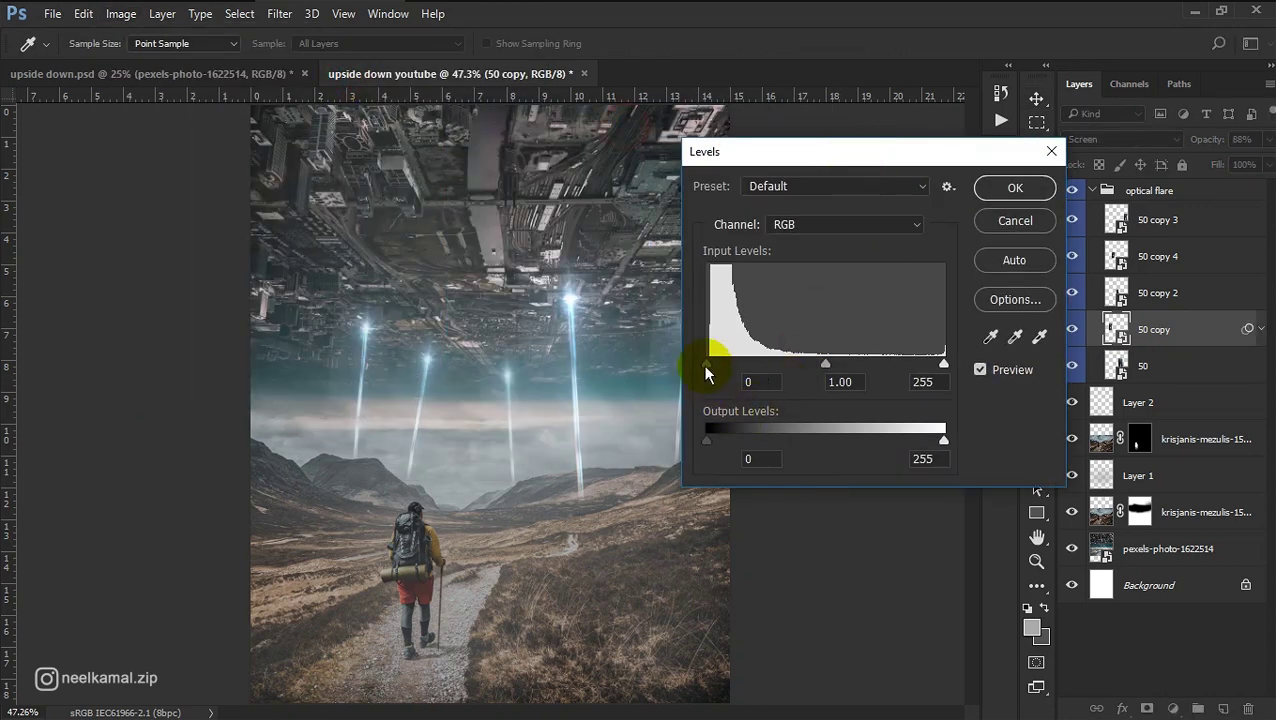
click(1004, 188)
click(1145, 292)
key(ctrl+l)
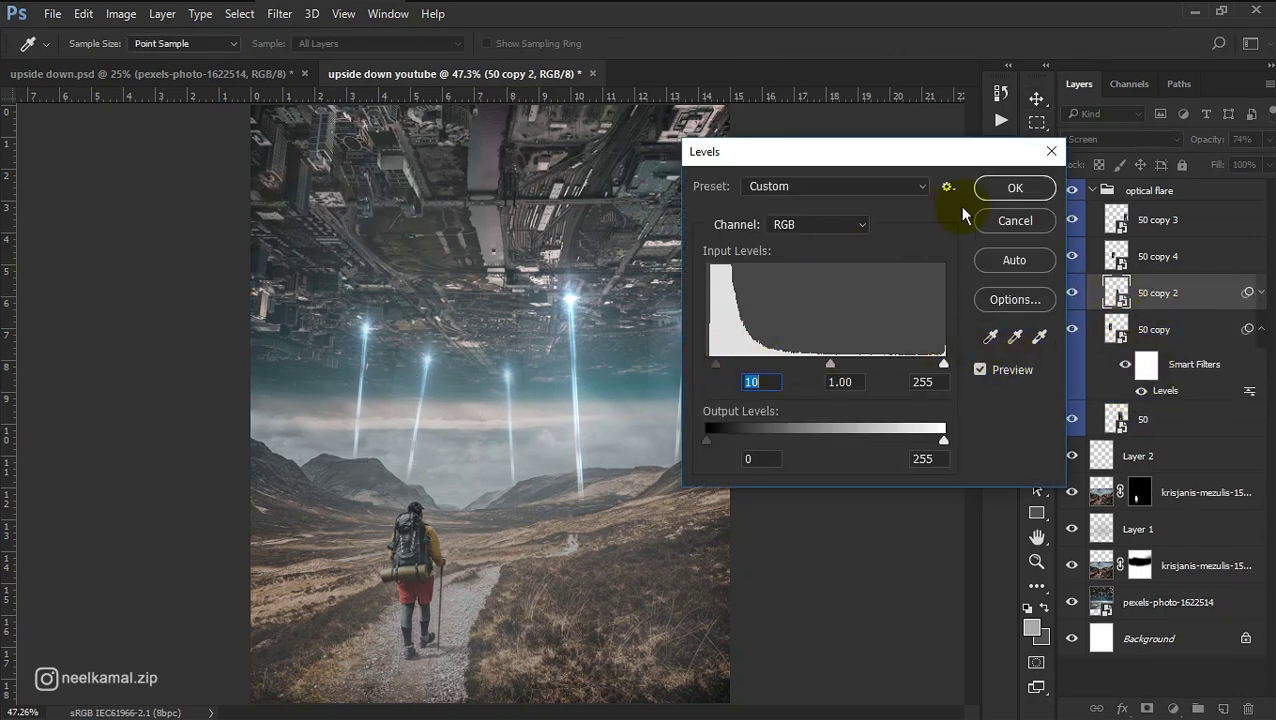
click(1012, 189)
Step: Apply the same Levels darkening to beam layers 50, '50 copy 4' and '50 copy 3'
click(1173, 463)
key(ctrl+l)
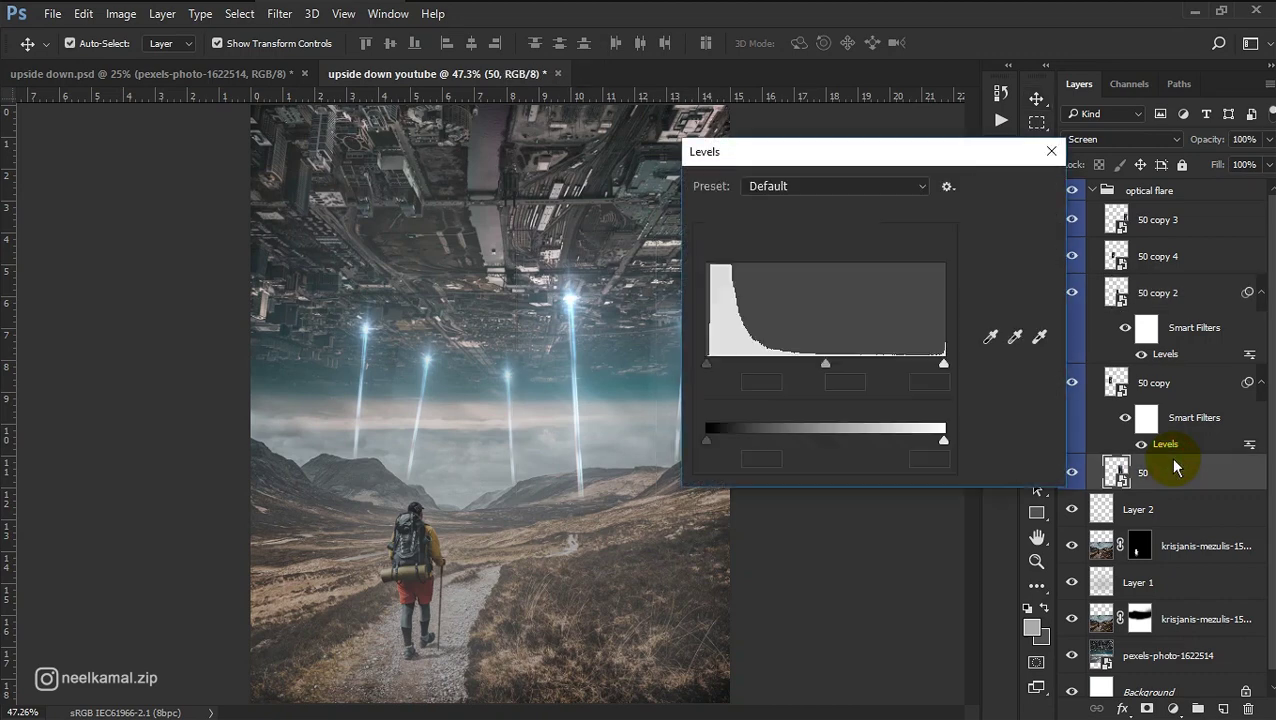
click(1012, 188)
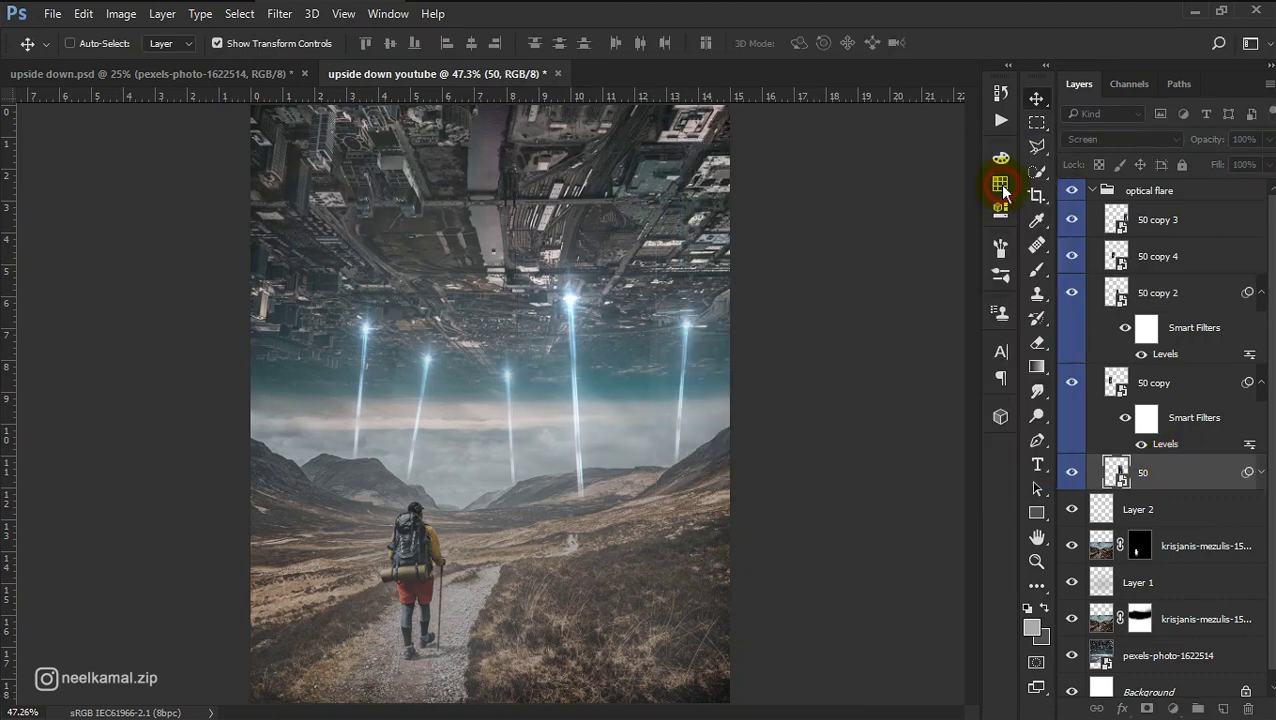
click(1170, 288)
click(1160, 256)
key(ctrl+l)
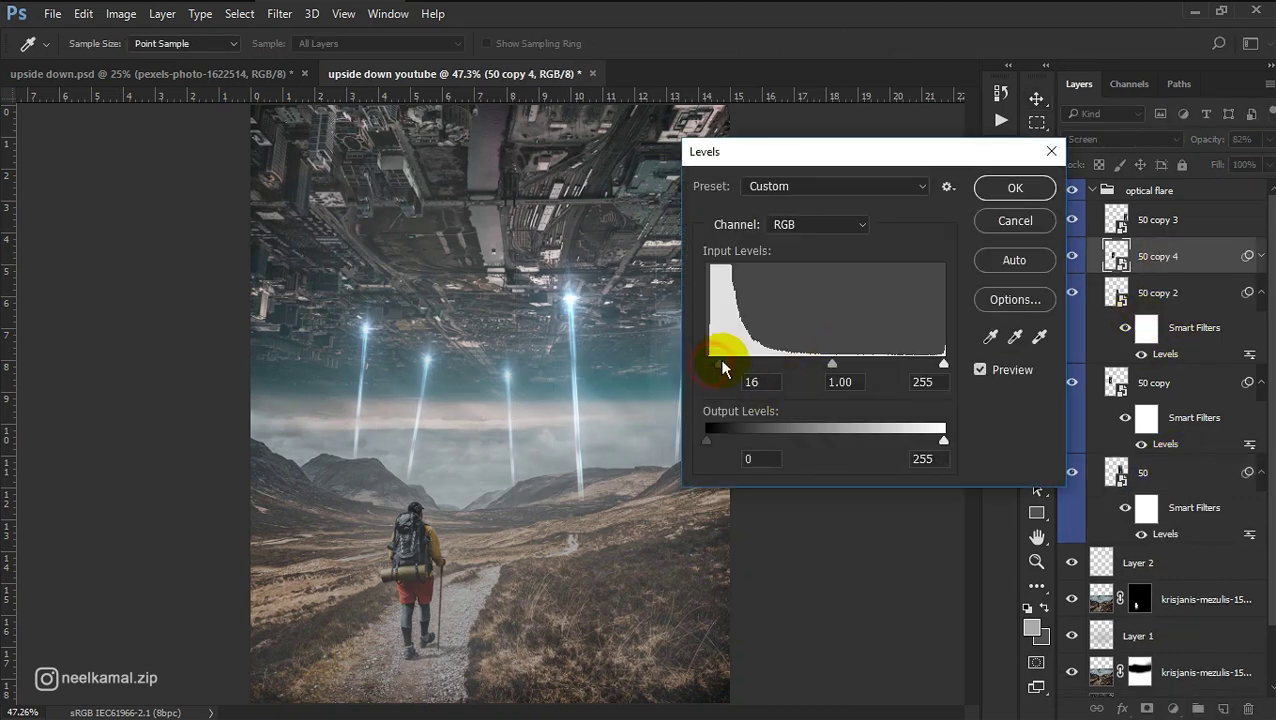
click(1012, 188)
click(1150, 218)
key(ctrl+l)
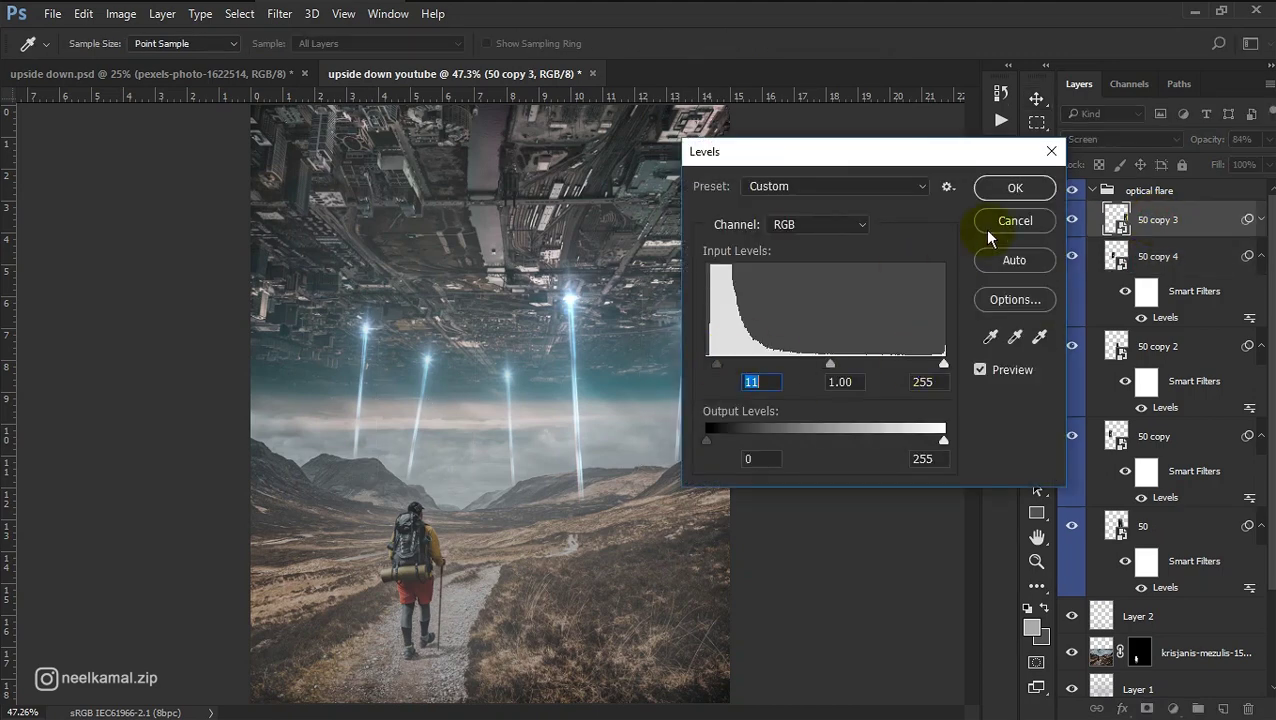
click(1014, 188)
Step: Collapse the beams' smart filter lists and place the Optical flare (49) image
click(1261, 219)
click(1261, 256)
click(1261, 292)
click(1255, 335)
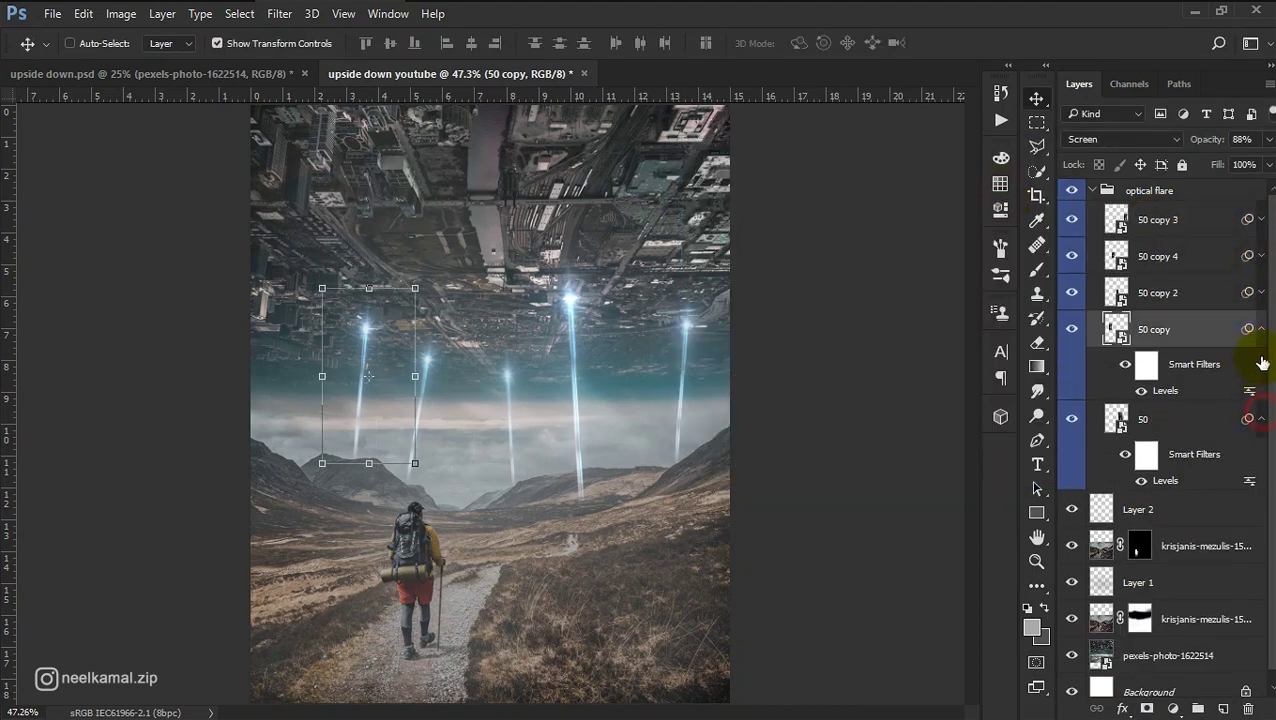
click(1262, 364)
click(194, 12)
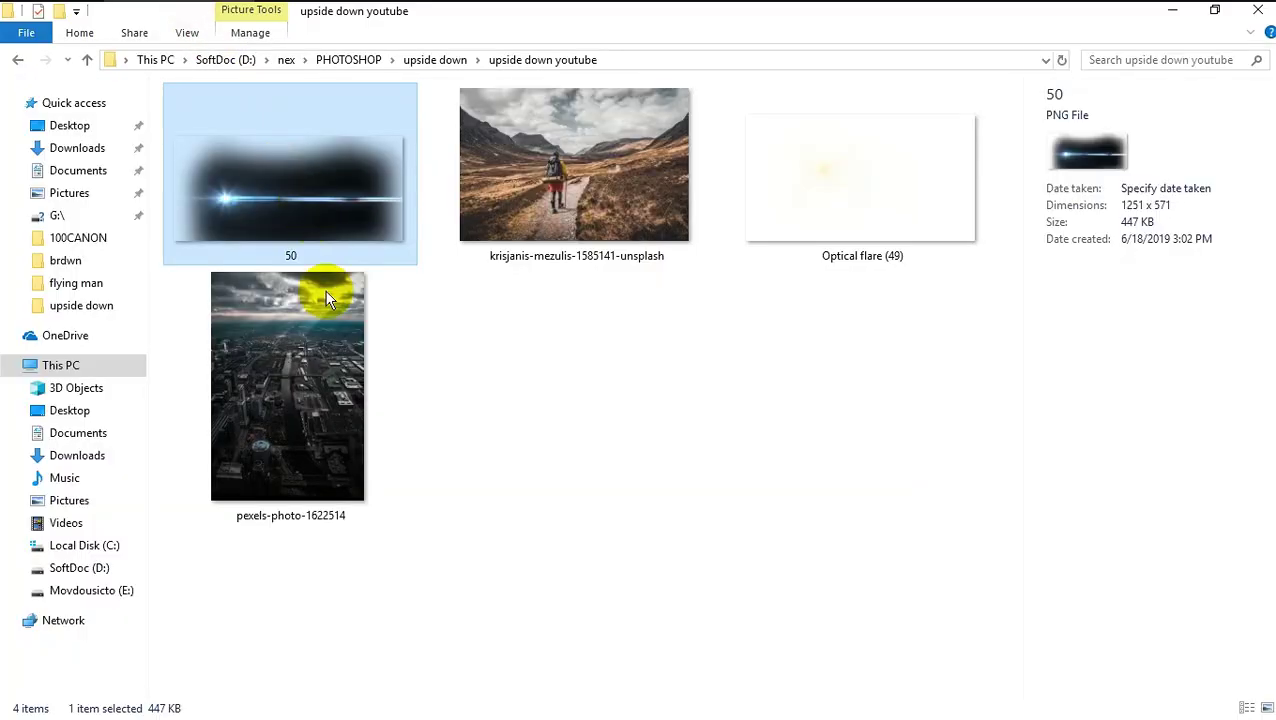
mouse_move(826, 197)
mouse_down()
mouse_move(393, 8)
mouse_move(484, 347)
mouse_up()
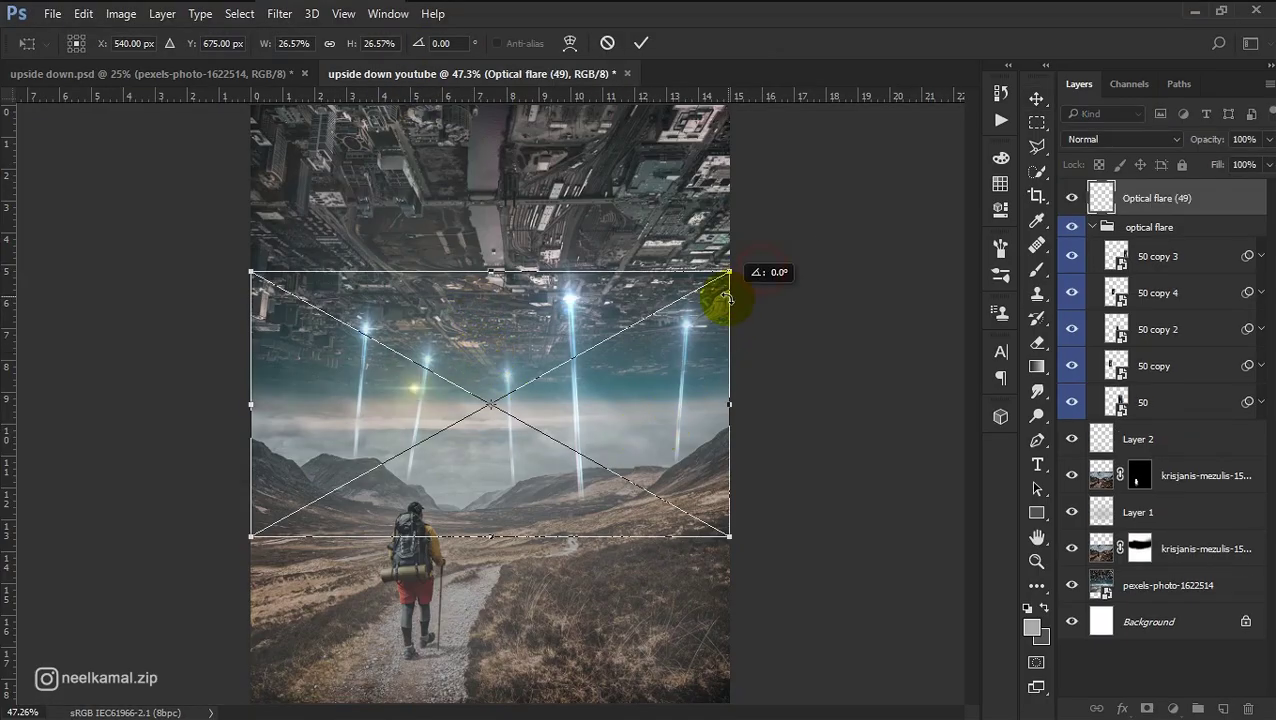
Step: Resize the Optical flare (49) glow over the beam tops in Screen mode and commit
drag(731, 270, 669, 303)
mouse_move(533, 524)
mouse_down()
mouse_move(697, 392)
mouse_move(689, 400)
mouse_up()
click(1165, 139)
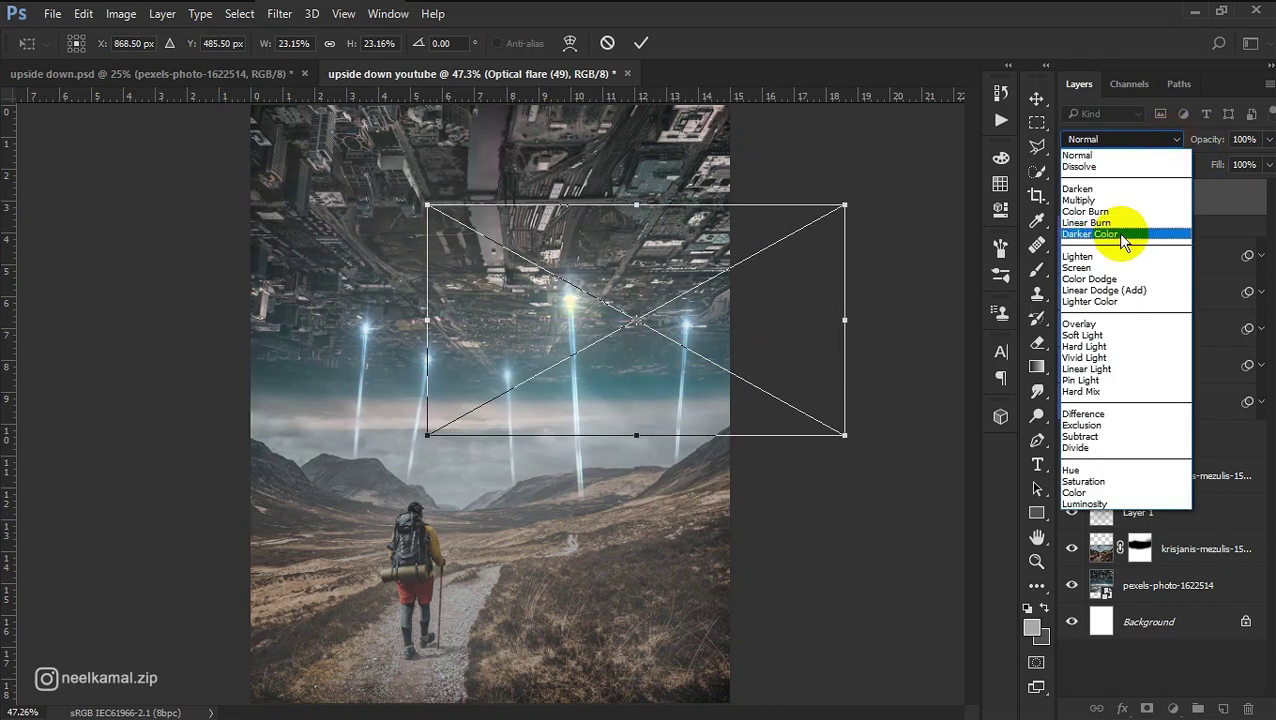
click(1100, 283)
drag(846, 205, 867, 190)
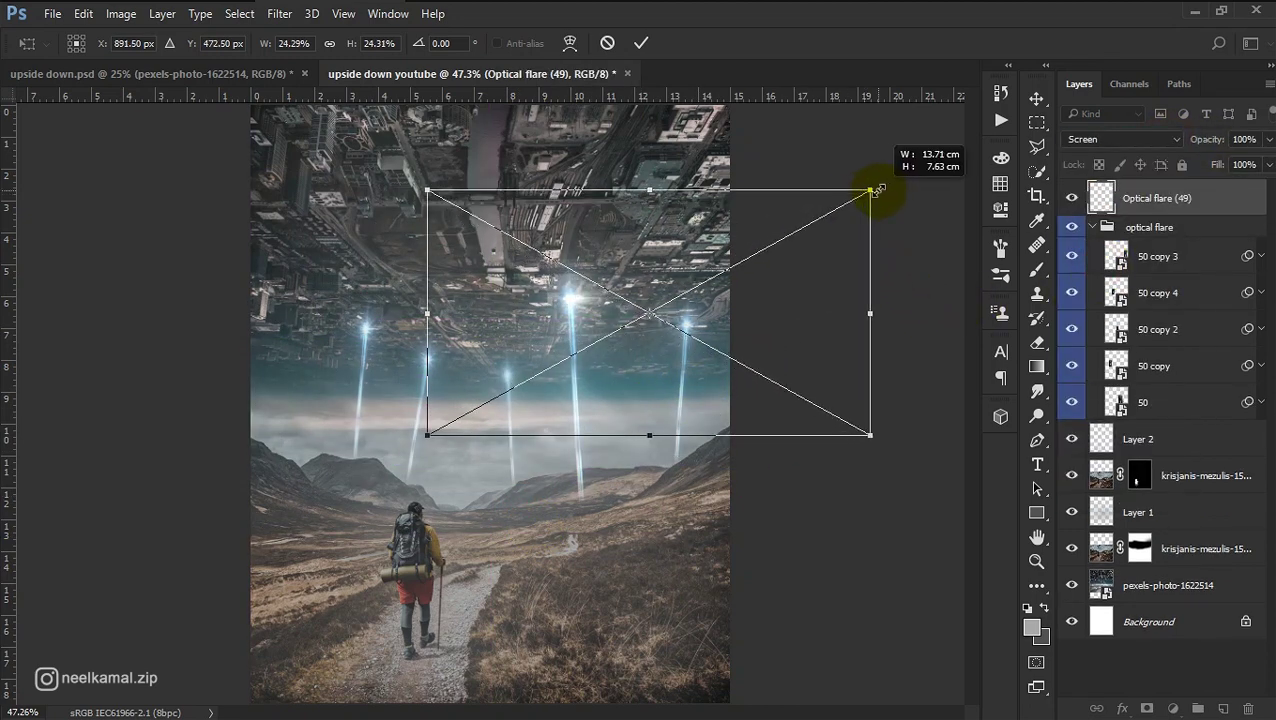
key(Return)
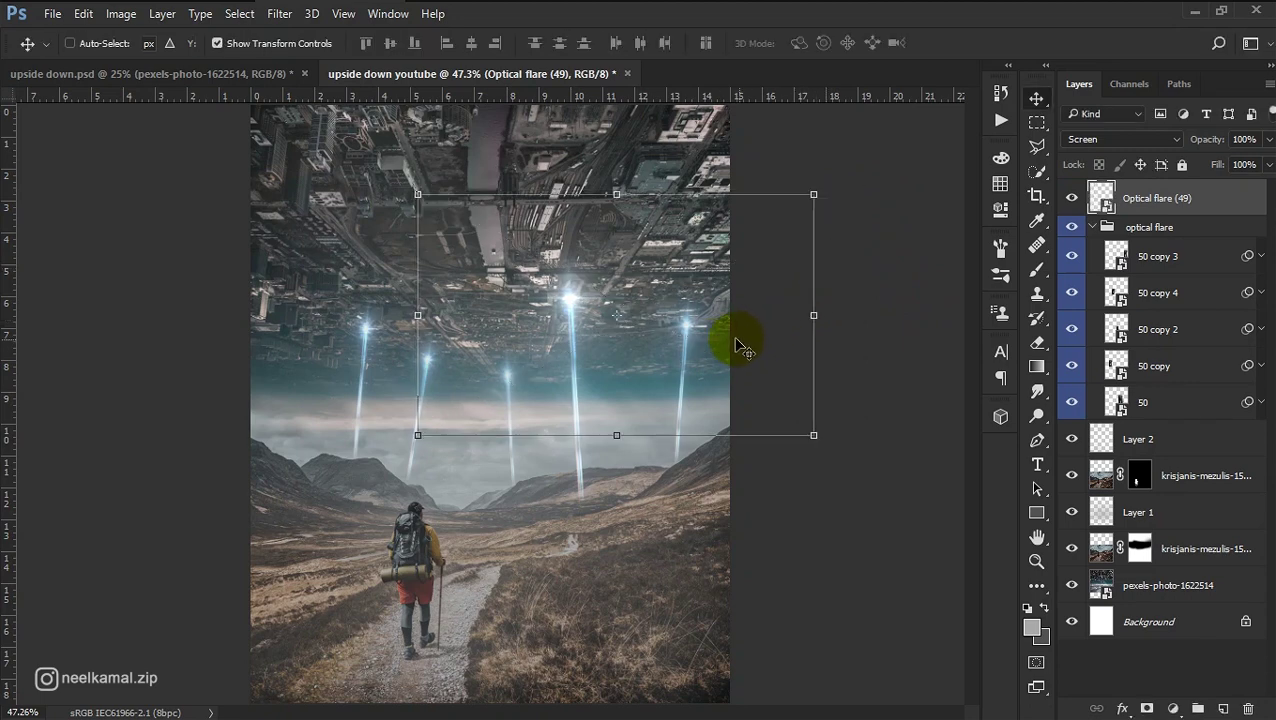
Step: Duplicate the glow onto other beam tops, shrinking the copies to fit
drag(688, 357, 548, 398)
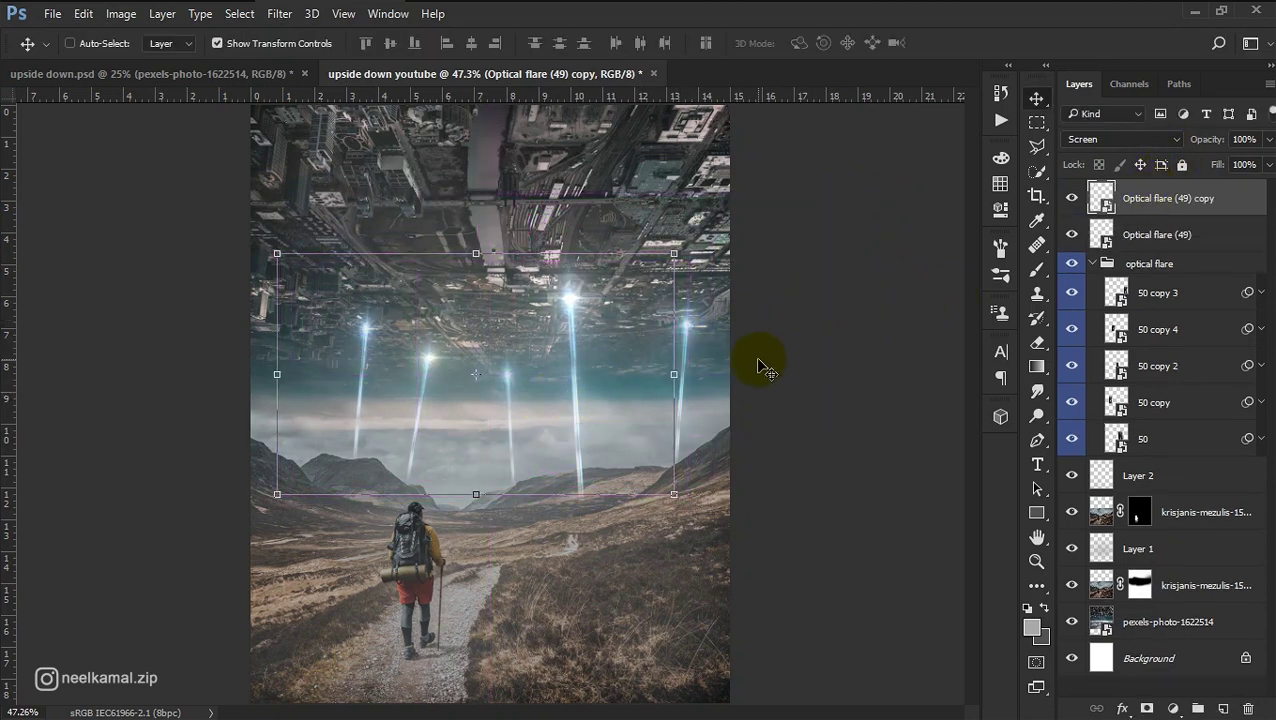
key(ctrl+t)
drag(697, 258, 619, 302)
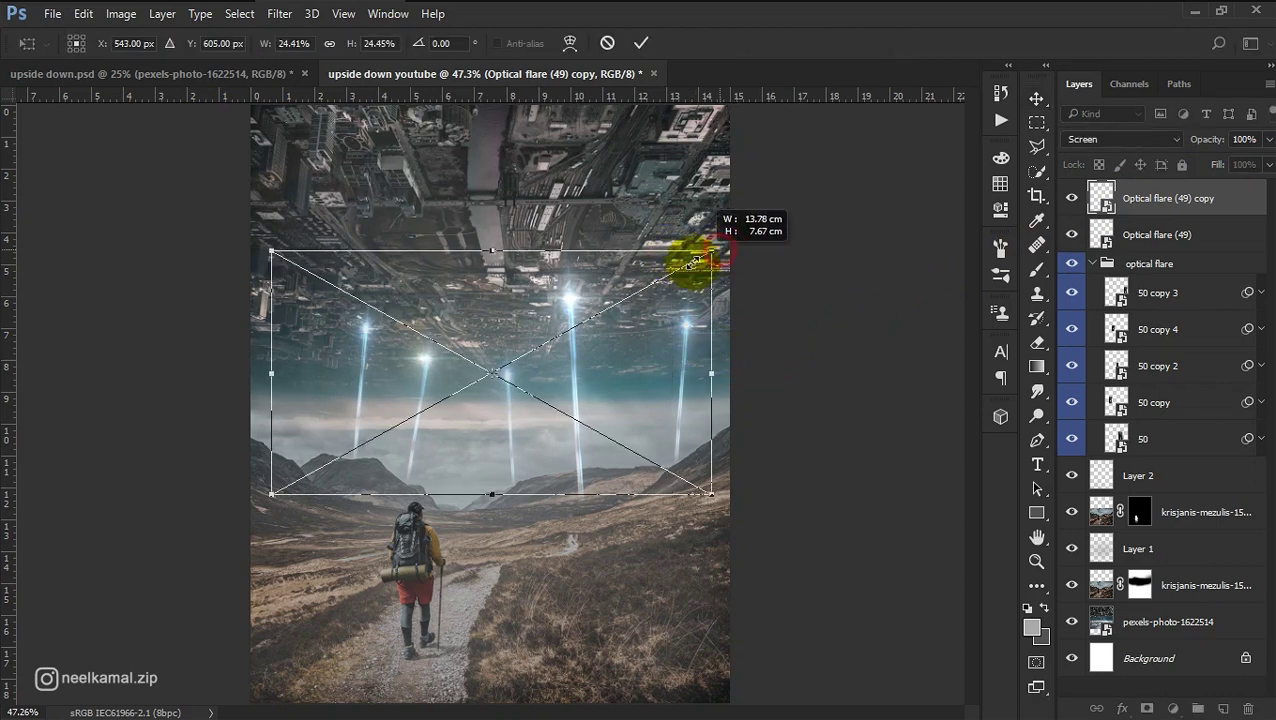
mouse_move(467, 471)
mouse_down()
mouse_move(486, 445)
mouse_move(580, 441)
mouse_move(578, 404)
mouse_up()
key(Return)
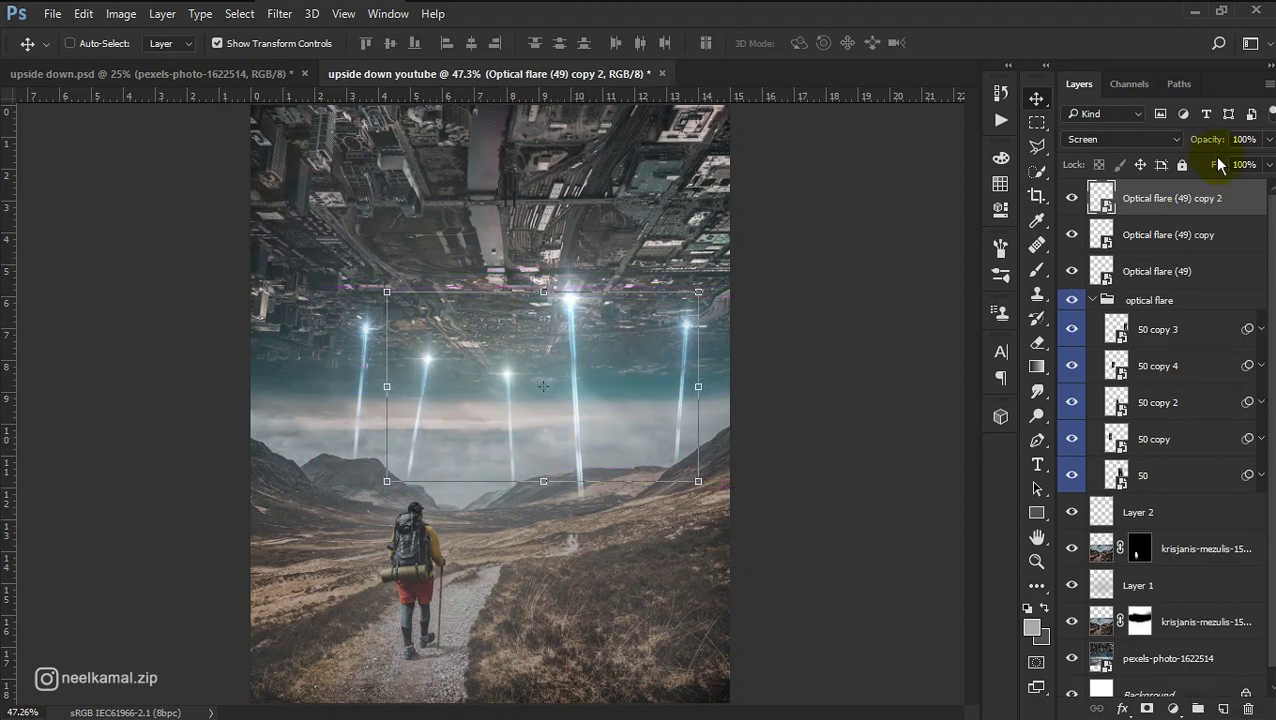
text(74)
click(1216, 238)
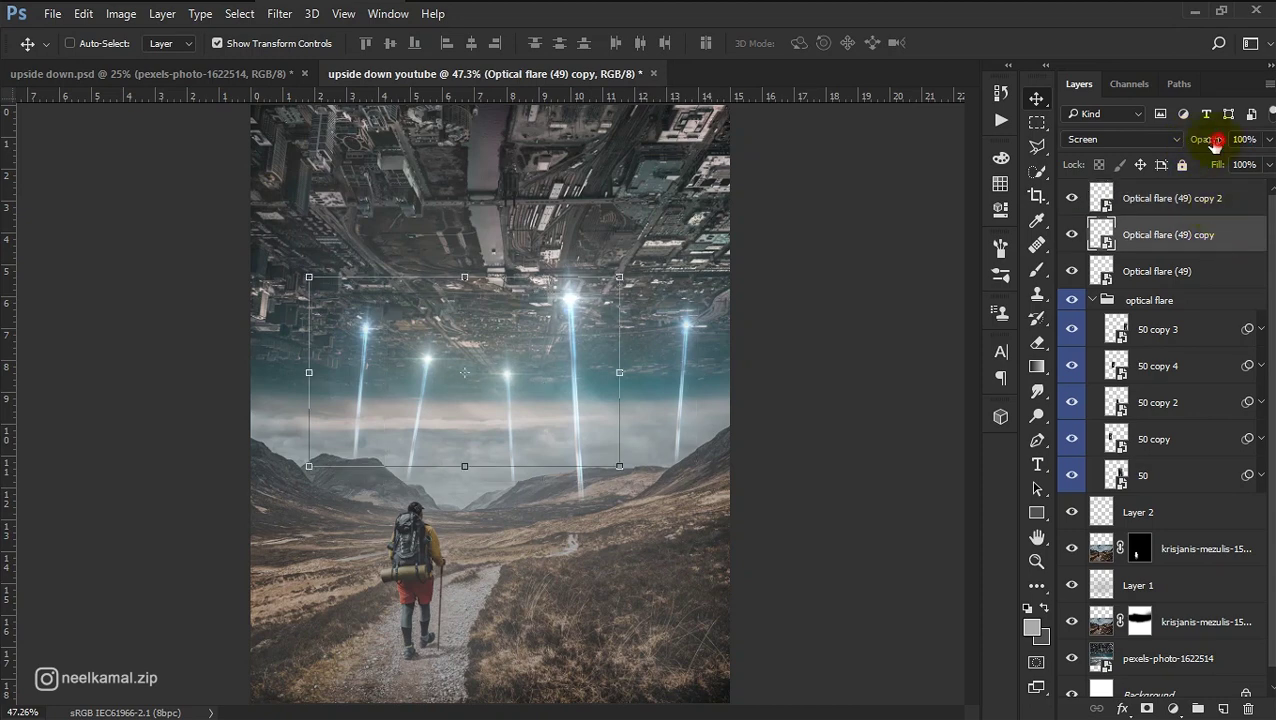
click(1167, 267)
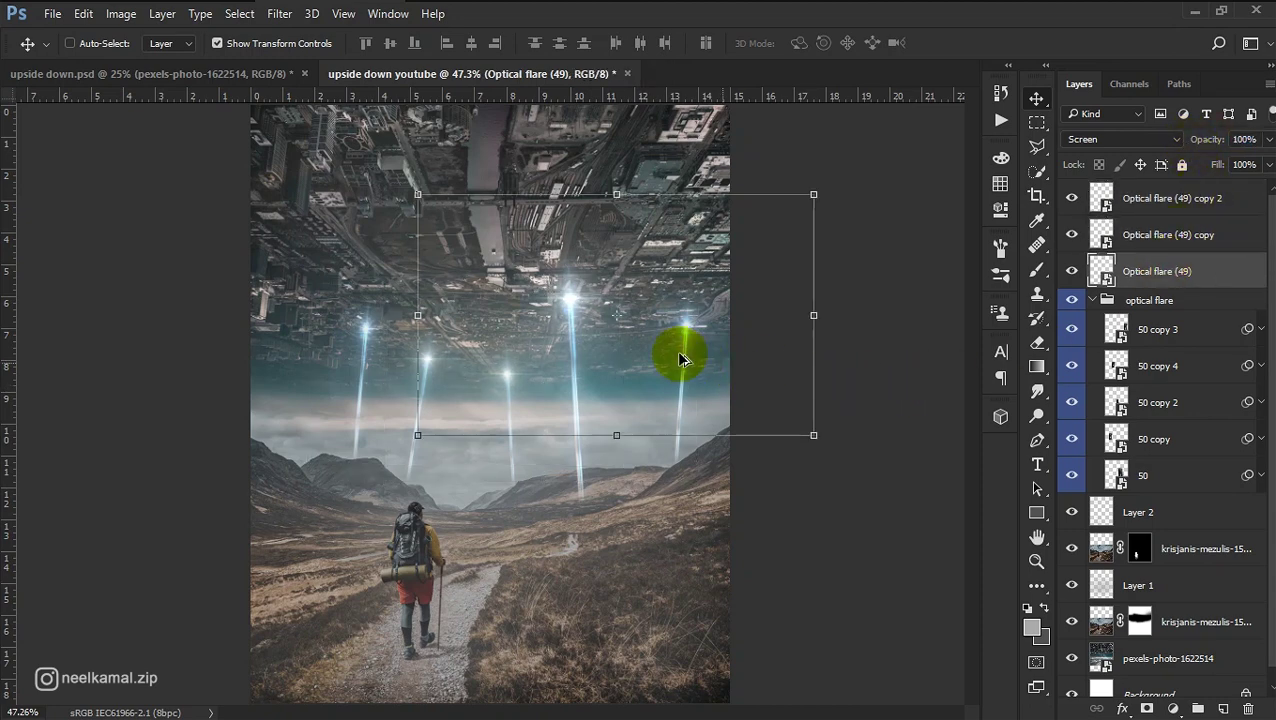
drag(680, 360, 505, 375)
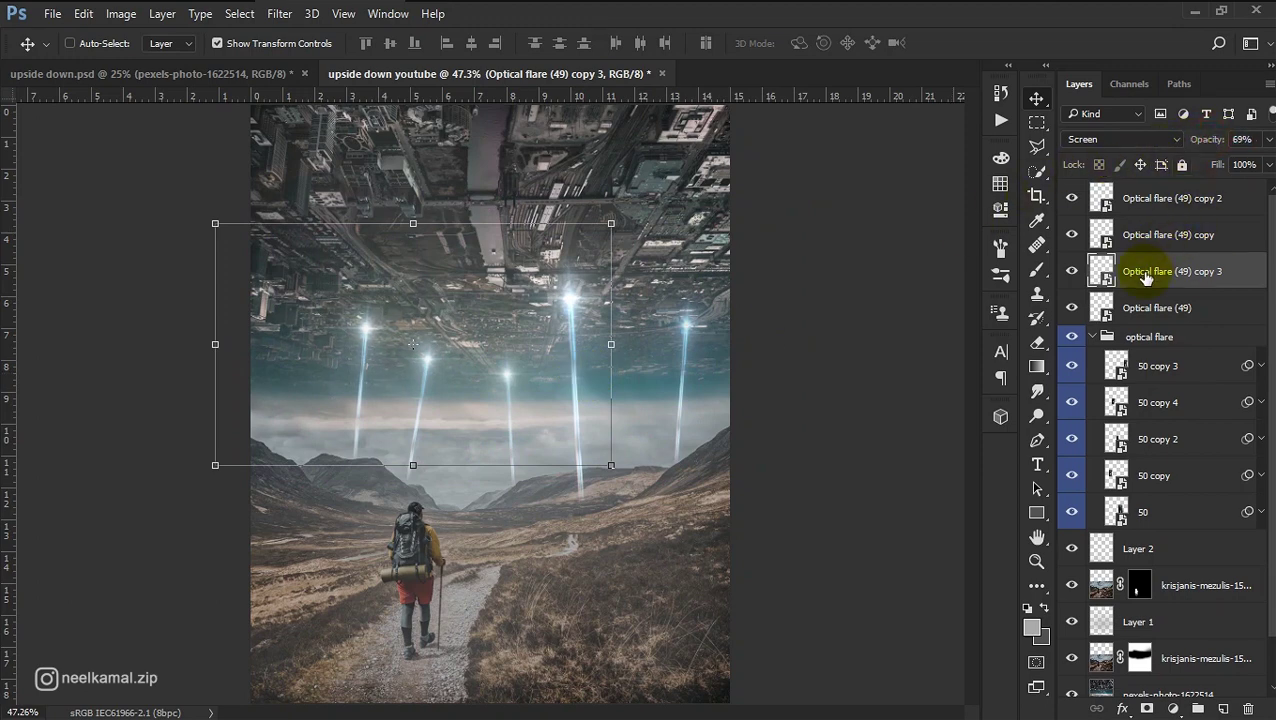
Step: Move the flare layers into the optical flare group and add a fifth glow copy
click(1164, 311)
shift+click(1166, 198)
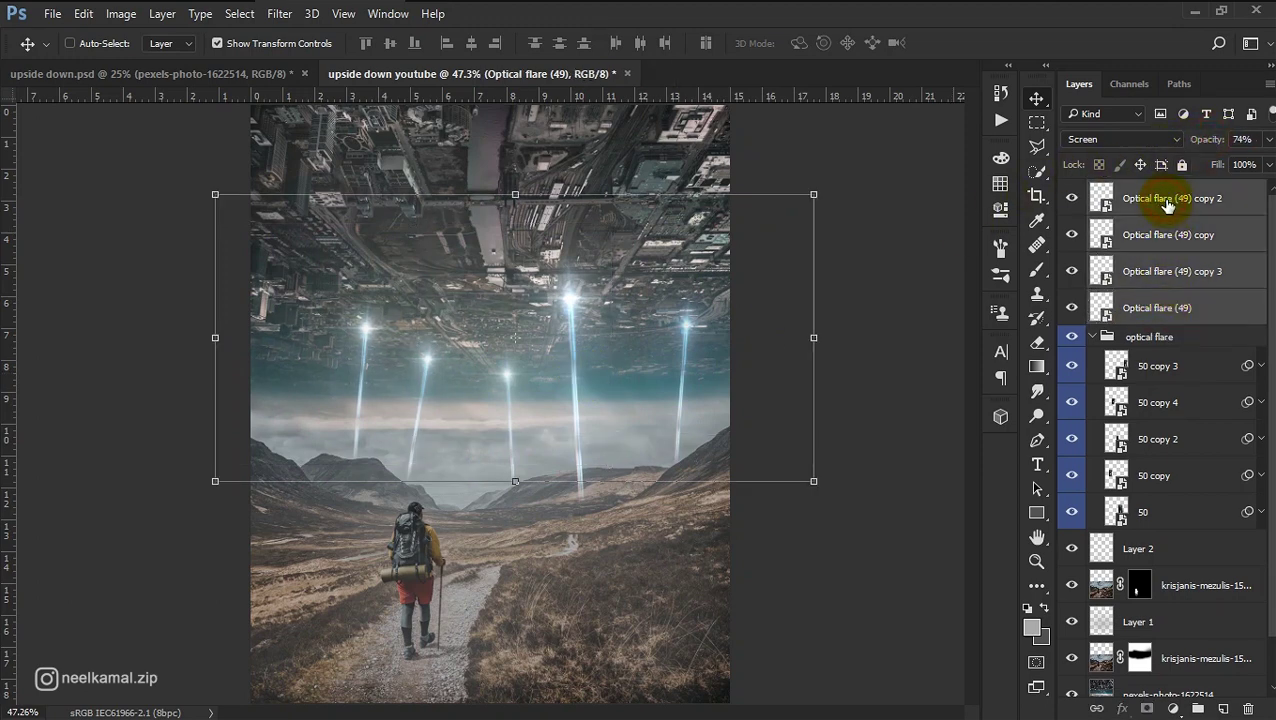
drag(1153, 305, 1150, 338)
click(1176, 367)
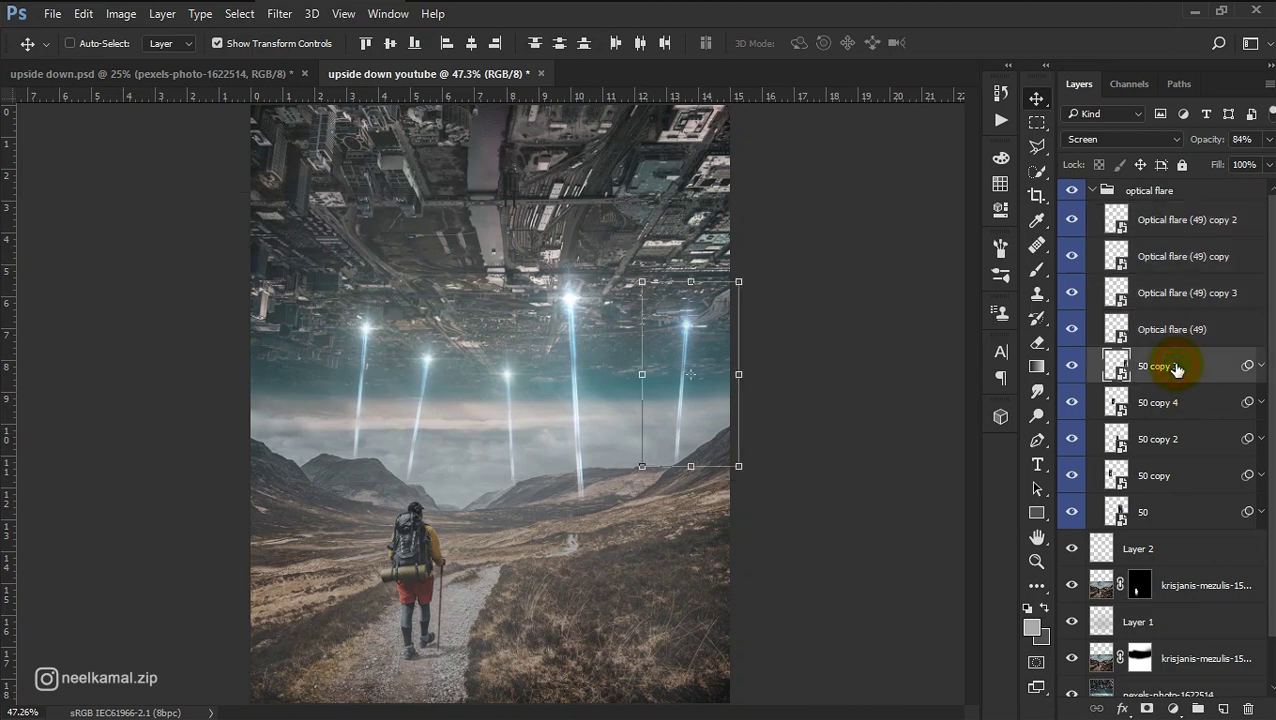
click(1180, 220)
mouse_move(658, 373)
mouse_down()
mouse_move(632, 425)
mouse_move(712, 380)
mouse_up()
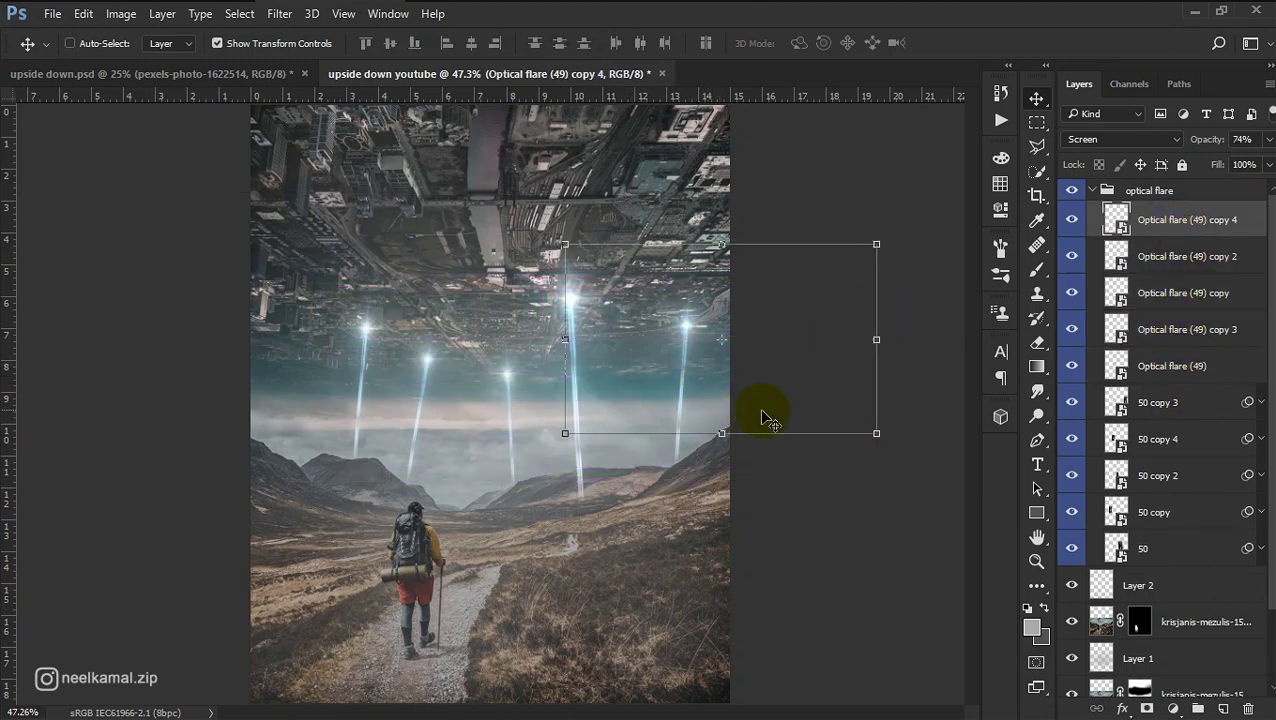
click(1094, 191)
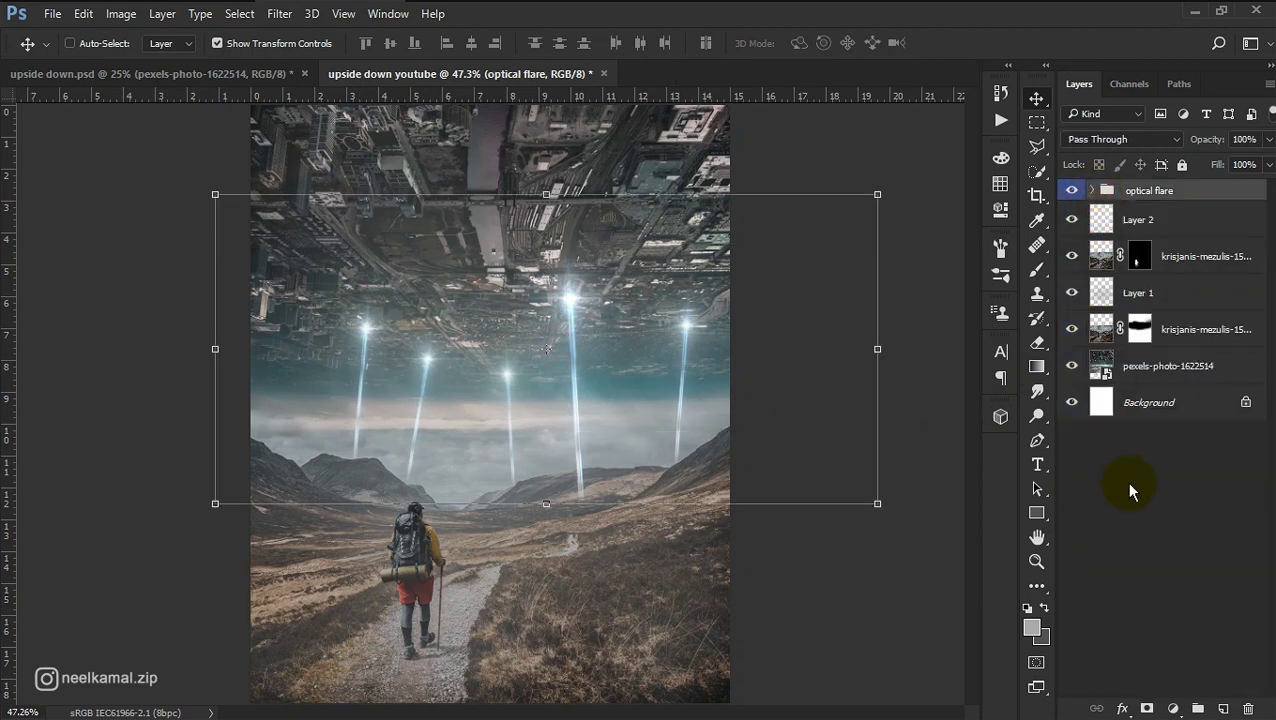
Step: Warp the upside-down city photo so its left and right sides bow outward
click(1158, 366)
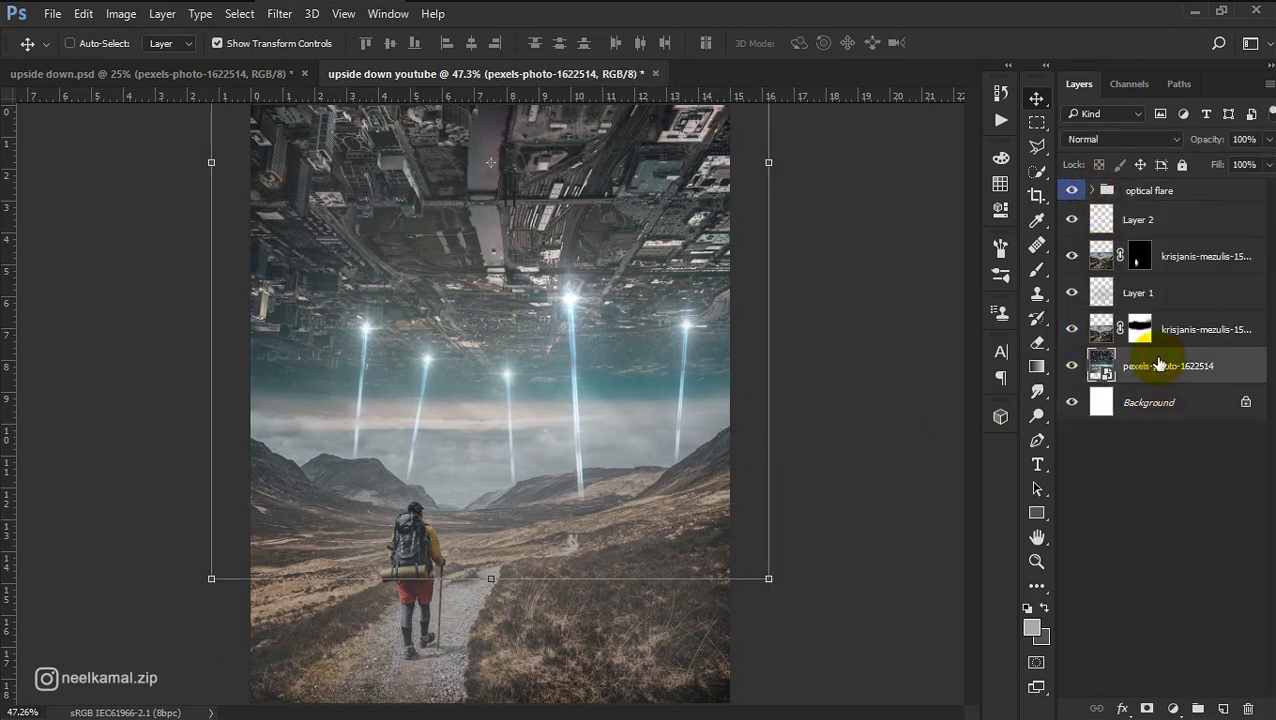
click(1072, 366)
click(1072, 366)
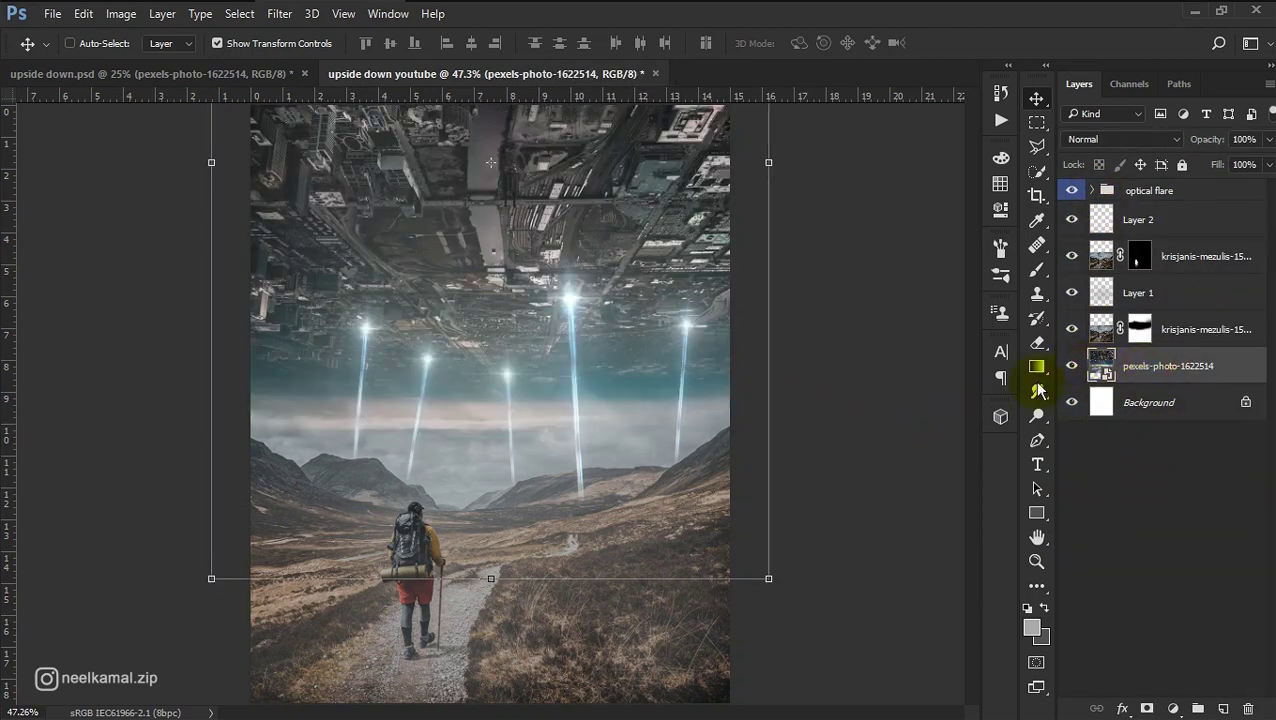
key(ctrl+t)
click(572, 43)
key(ctrl+minus)
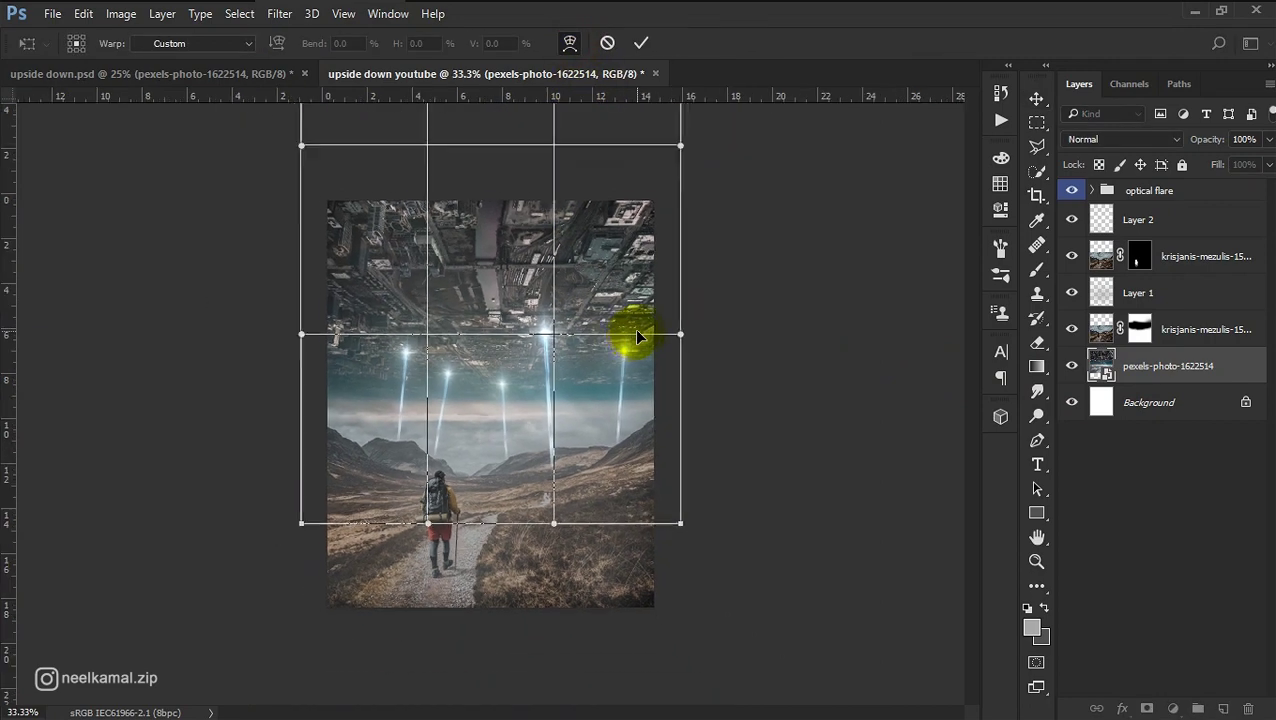
key(ctrl+minus)
drag(641, 352, 656, 344)
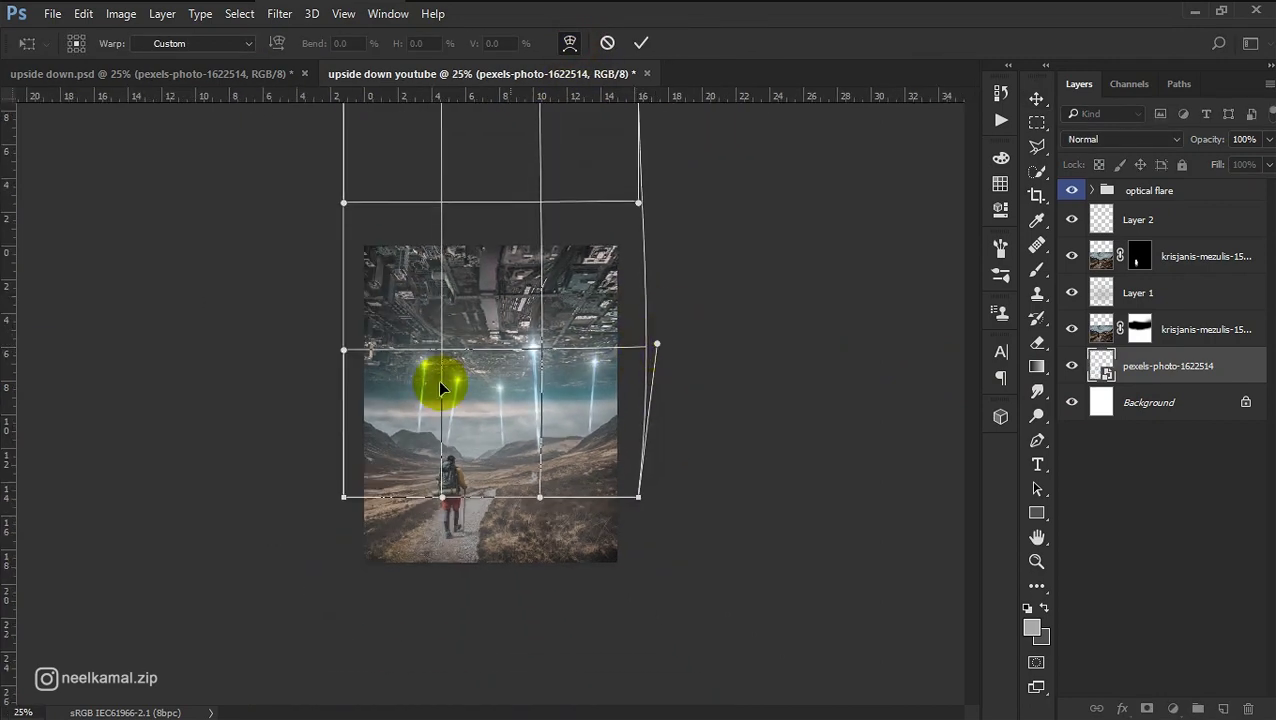
drag(341, 355, 318, 340)
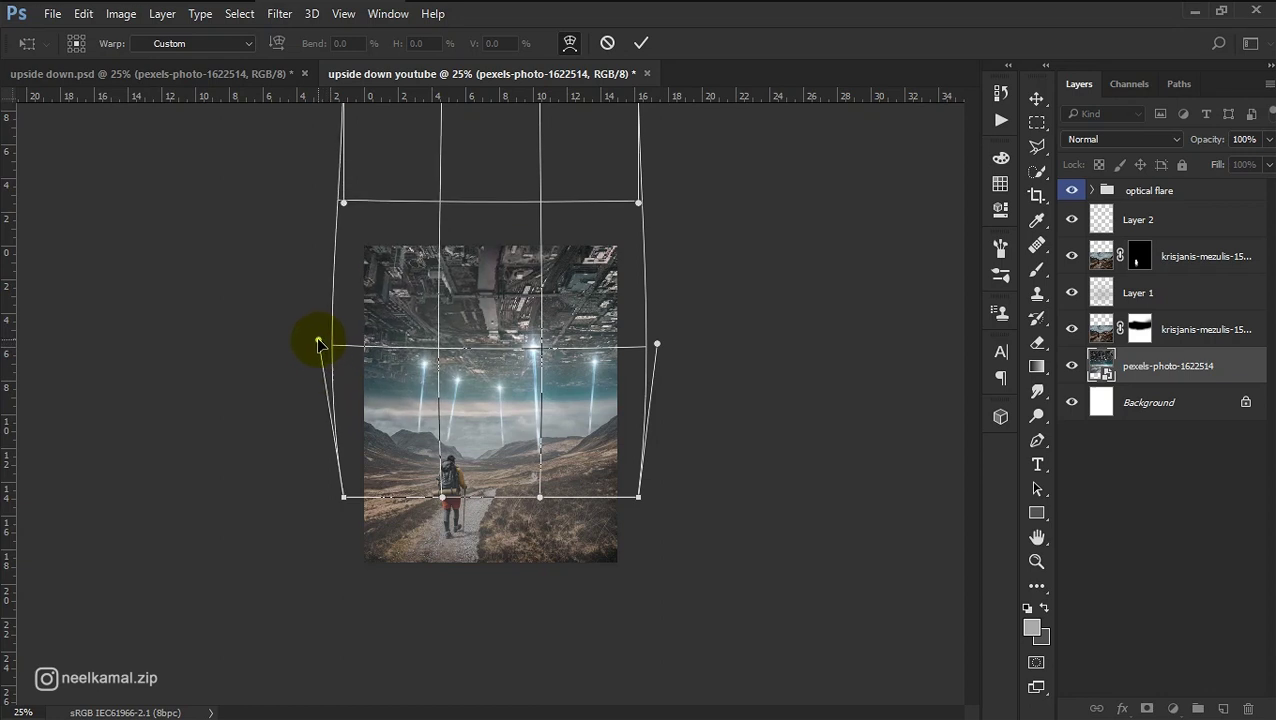
drag(656, 346, 670, 326)
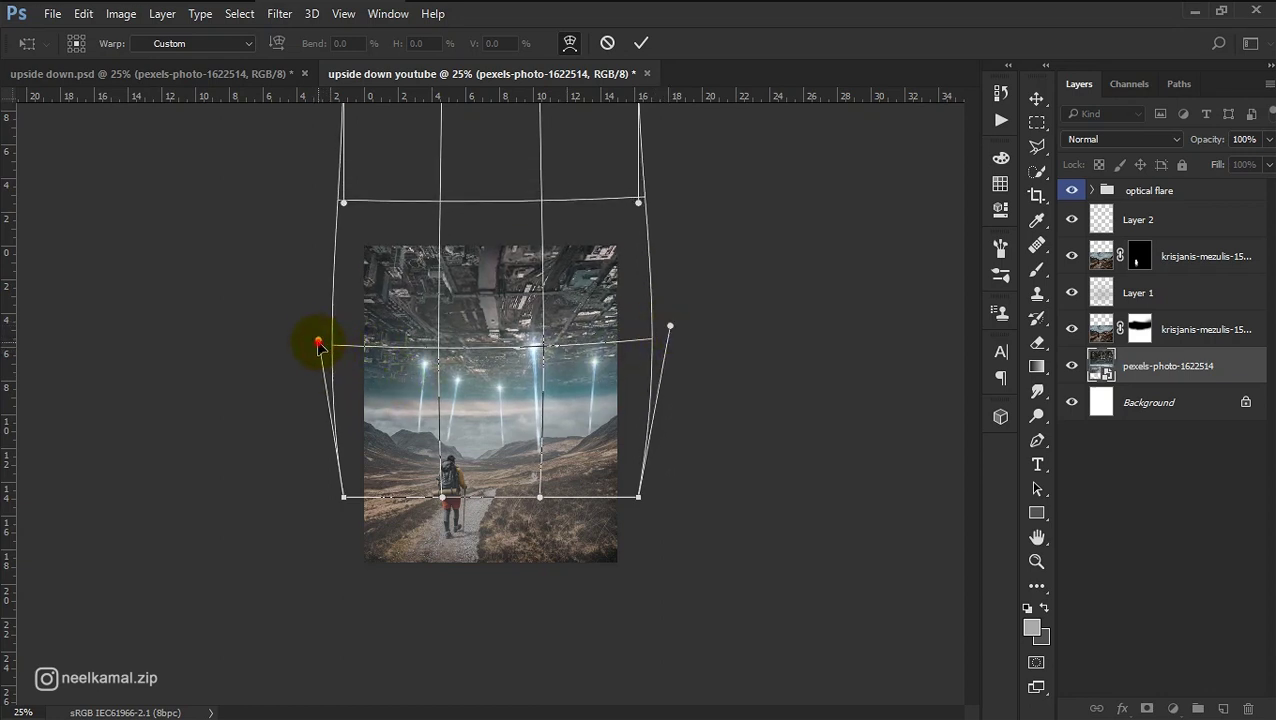
drag(316, 340, 301, 331)
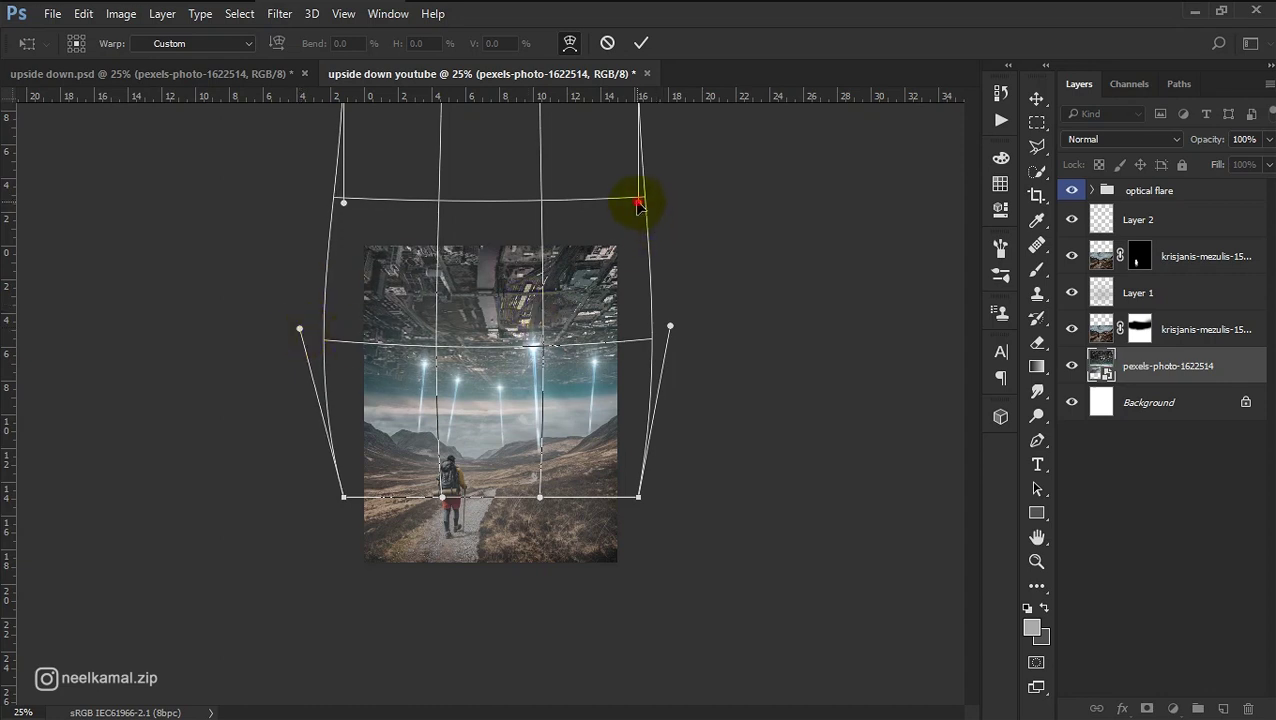
Step: Pull the city's top corners up and out, curve its top edge down, and commit the warp
drag(638, 204, 648, 193)
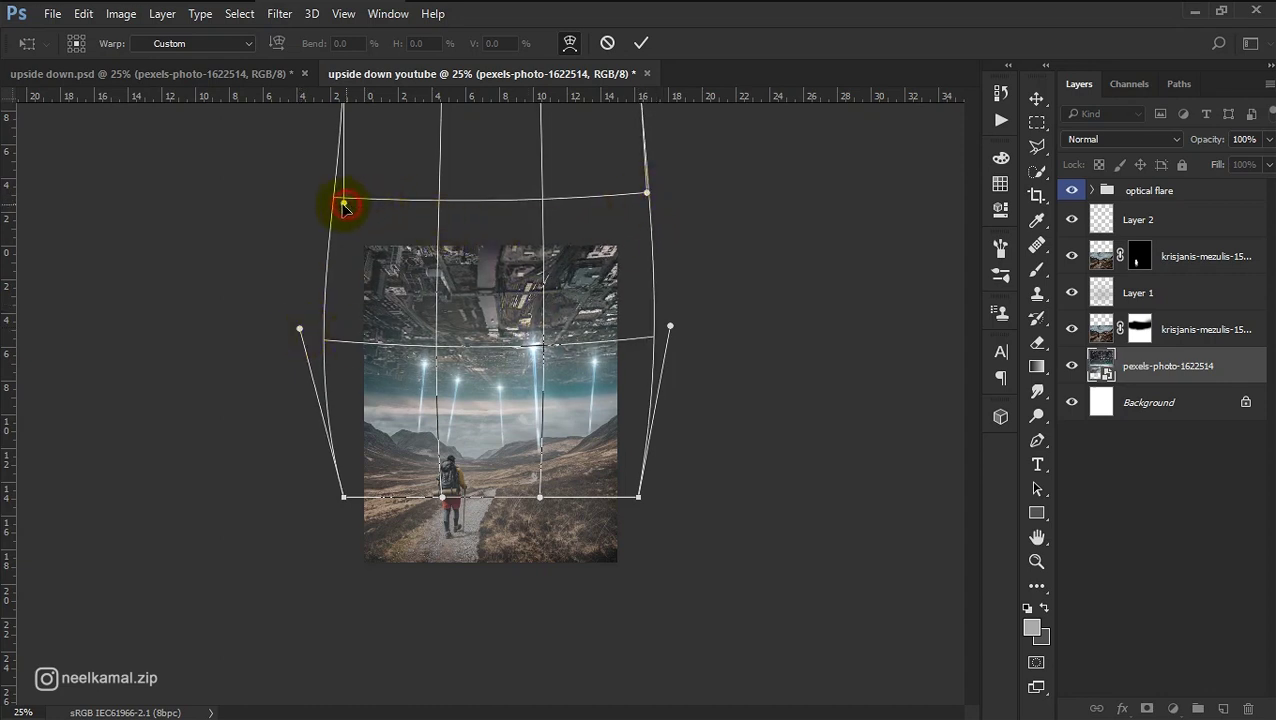
drag(343, 204, 326, 193)
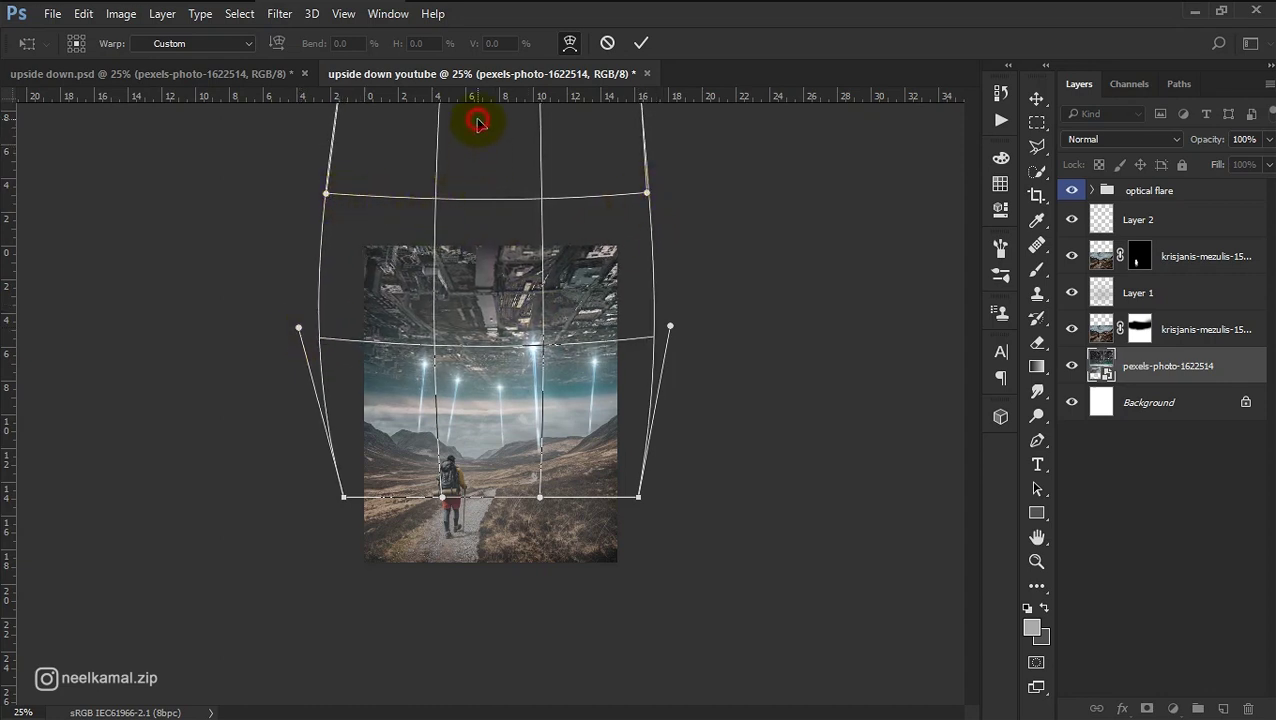
drag(477, 122, 477, 138)
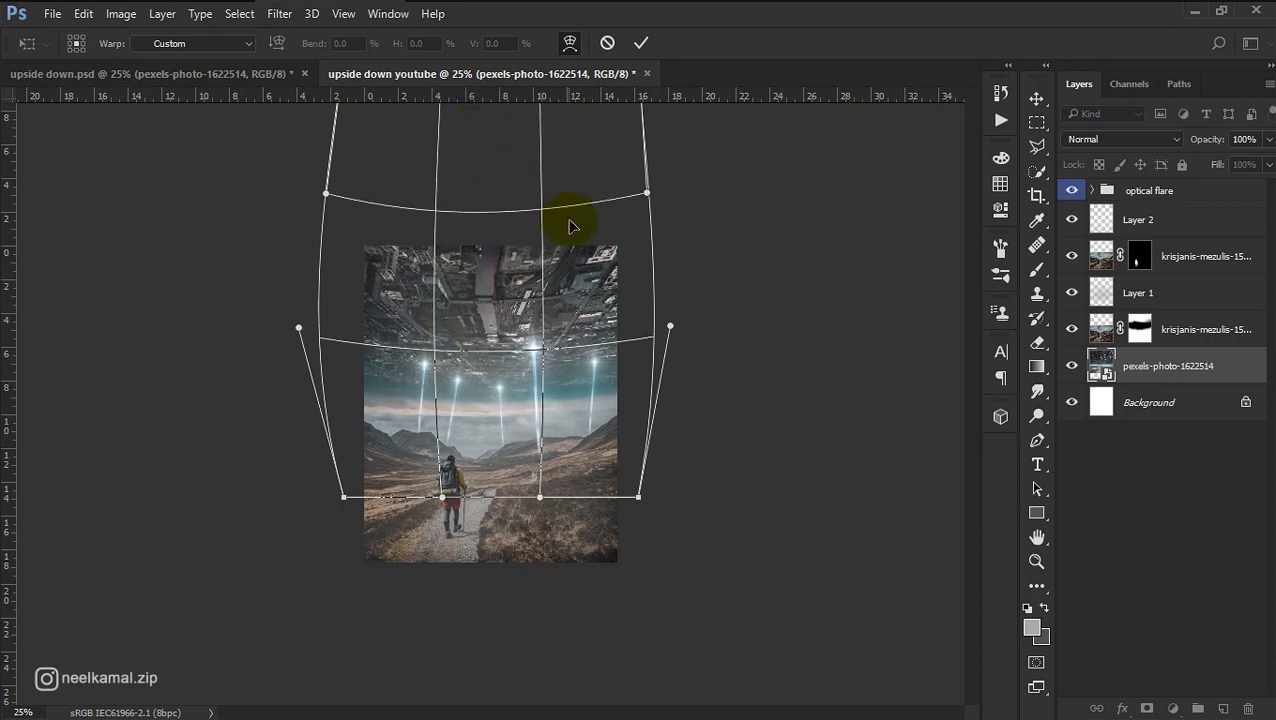
click(641, 43)
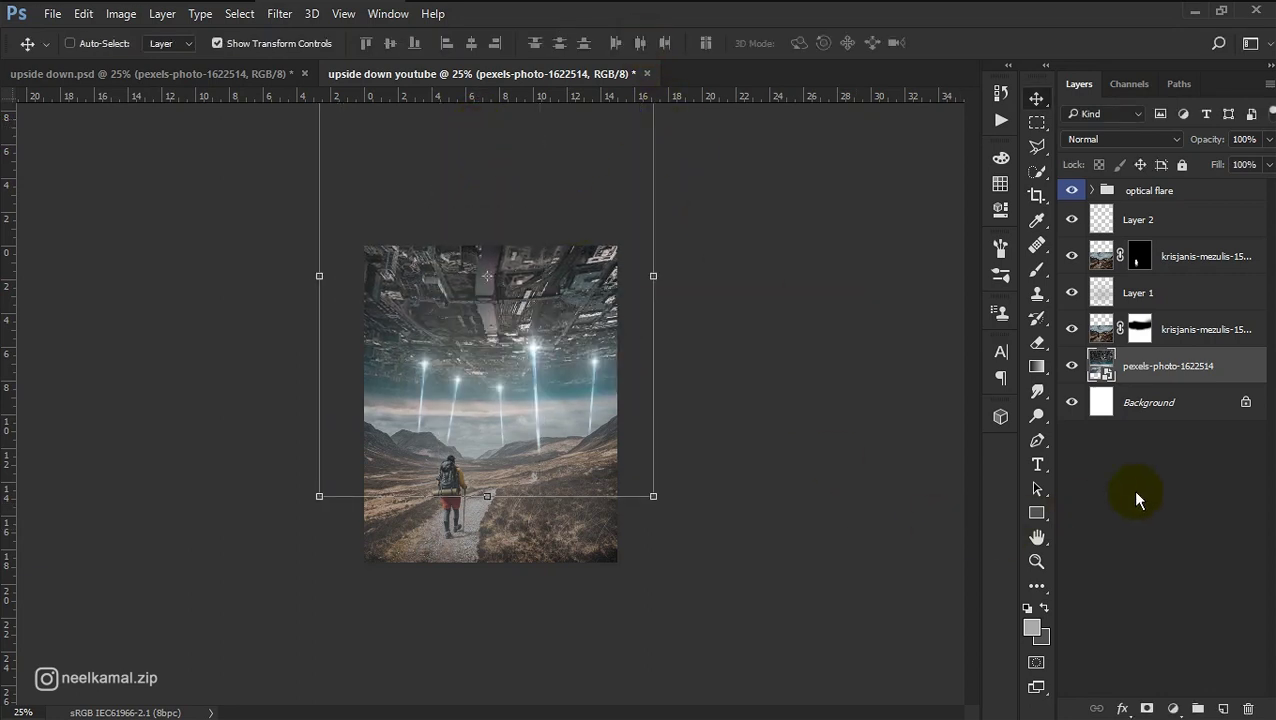
click(1180, 475)
Step: Add a Gradient Map adjustment layer blended in Soft Light
key(ctrl+0)
click(1173, 708)
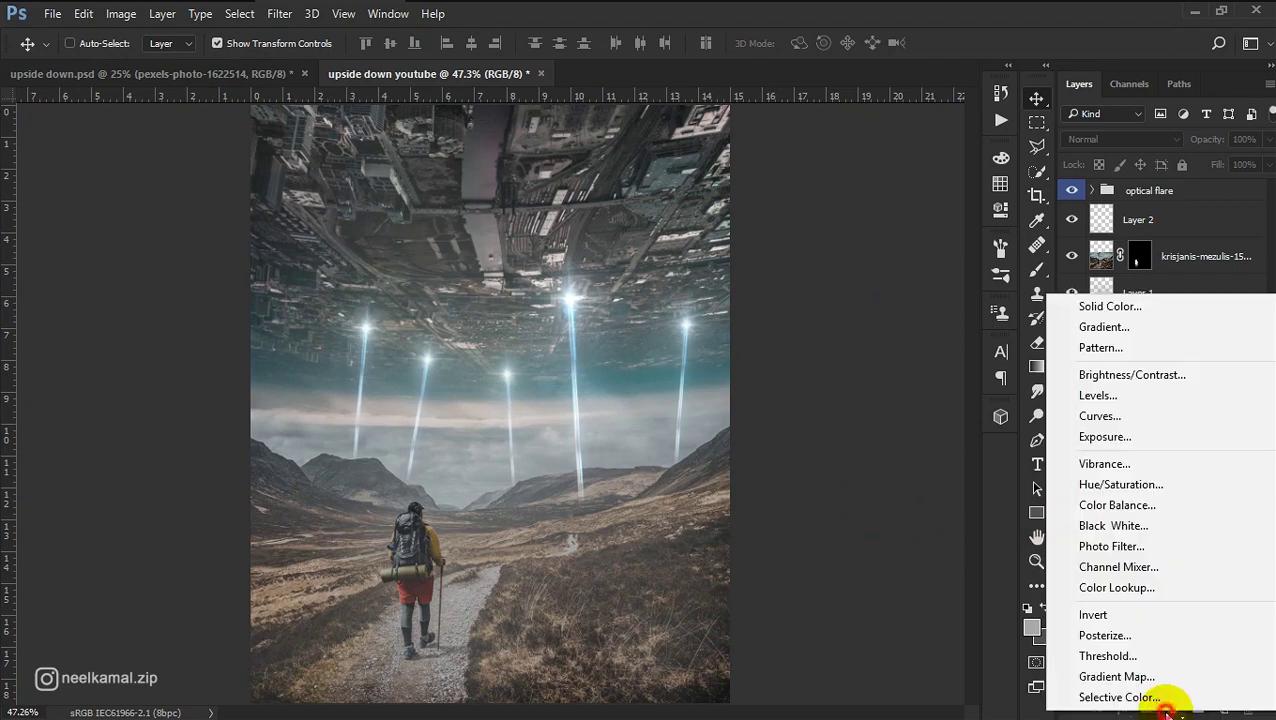
click(1160, 675)
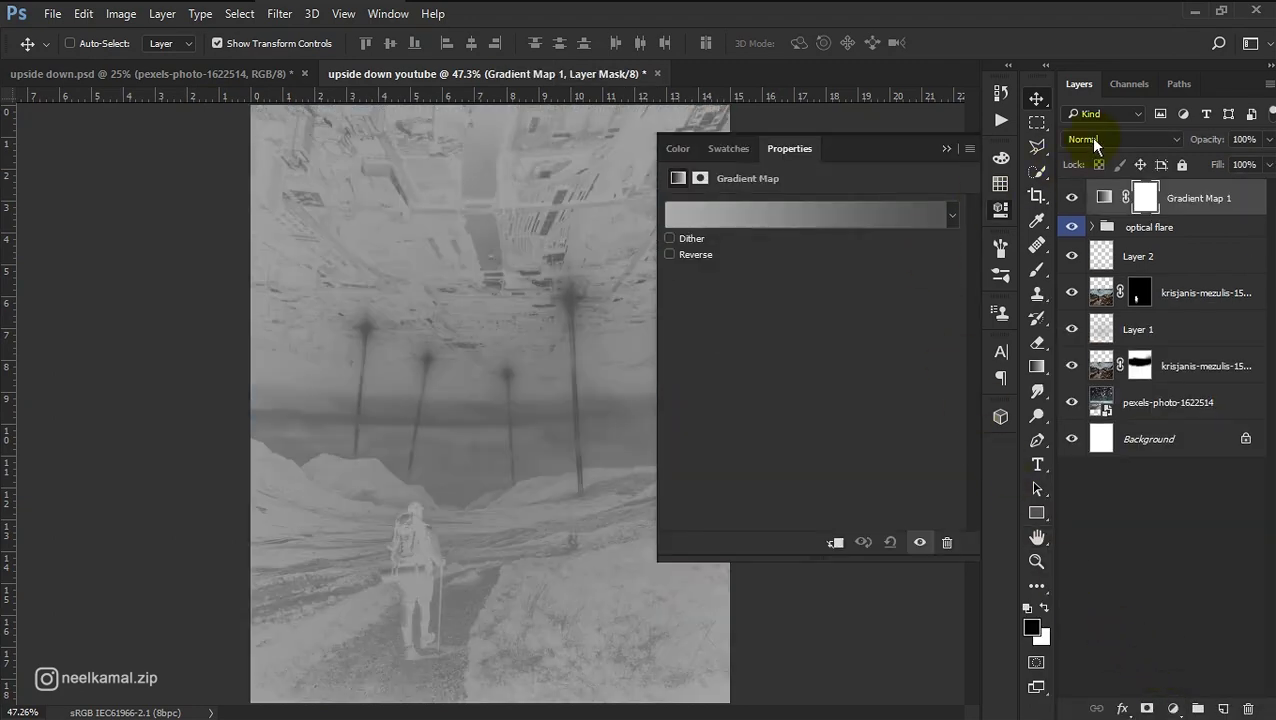
click(1094, 142)
click(1100, 335)
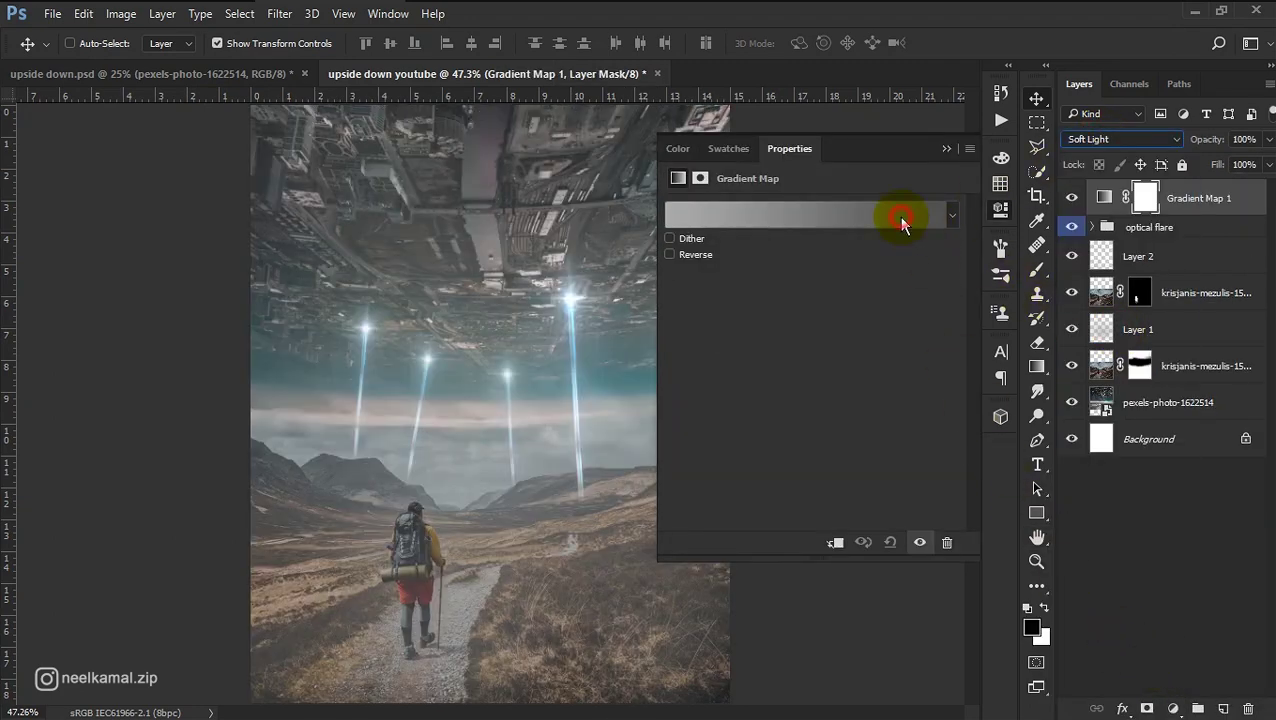
Step: Apply the SG Duotone 32 gradient and darken its shadow stop to a very dark teal
click(901, 222)
click(940, 226)
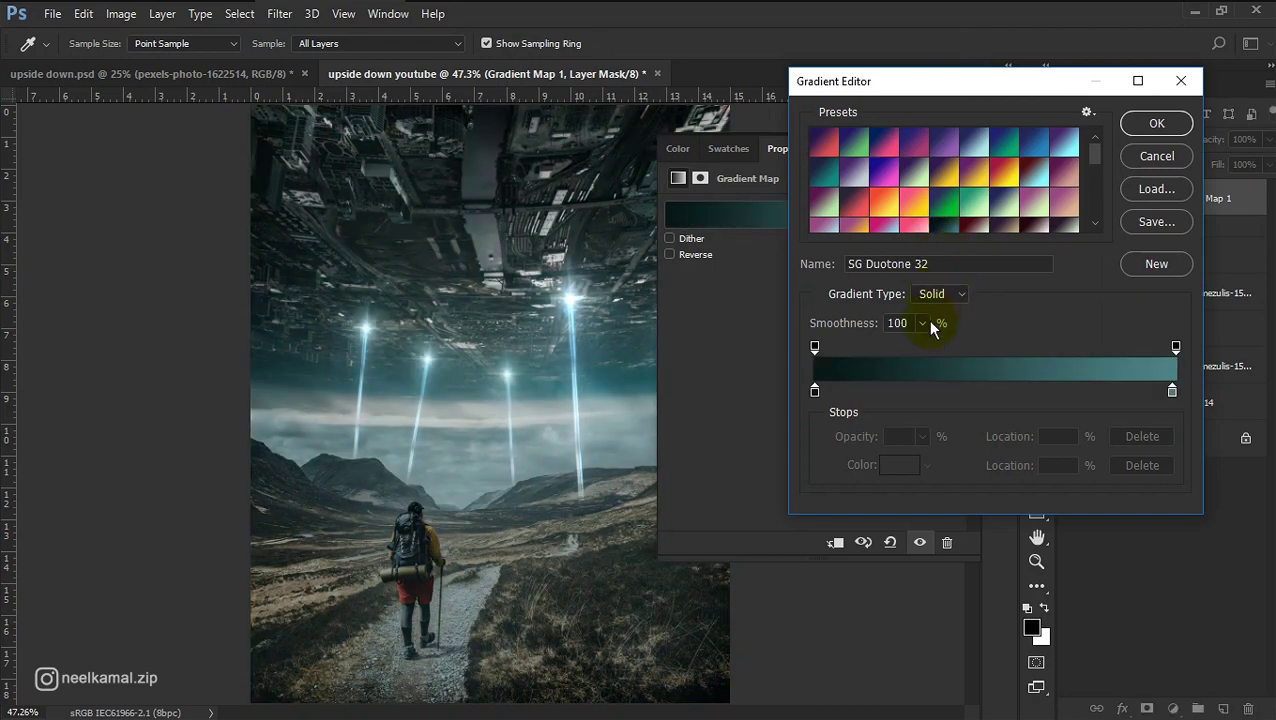
click(814, 390)
double_click(814, 390)
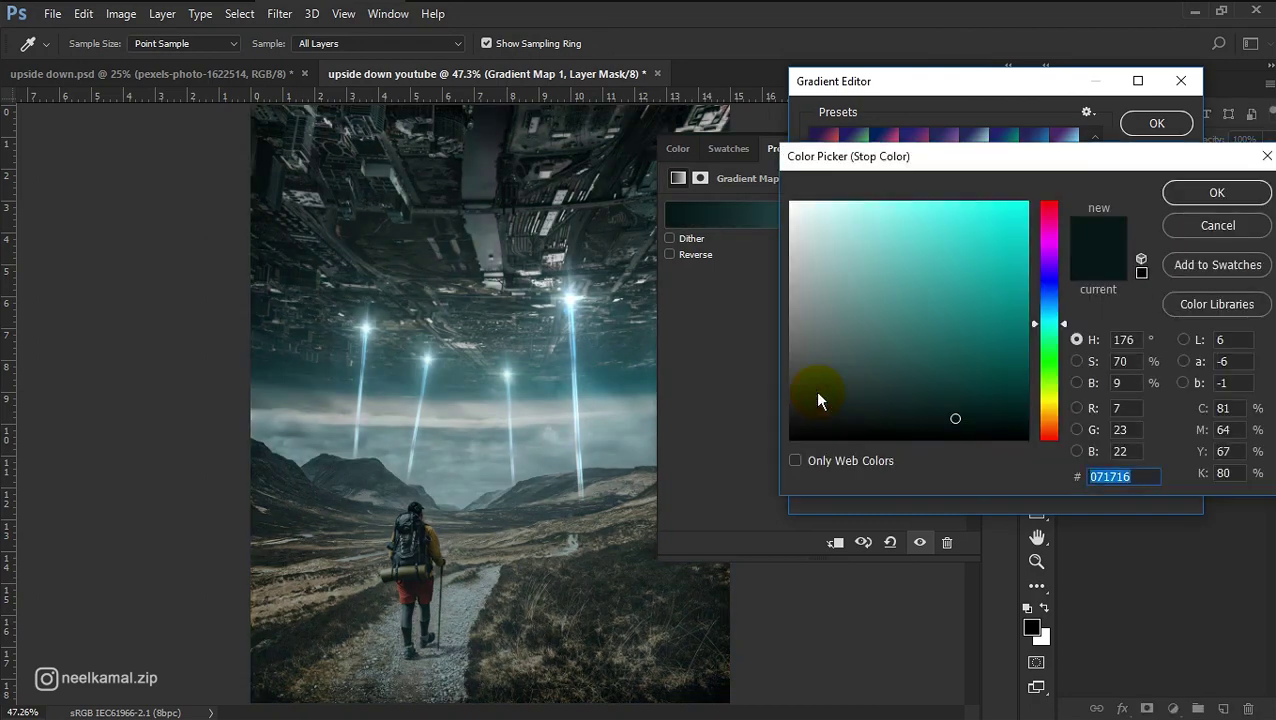
mouse_move(958, 418)
mouse_down()
mouse_move(972, 413)
mouse_move(928, 405)
mouse_up()
click(1216, 192)
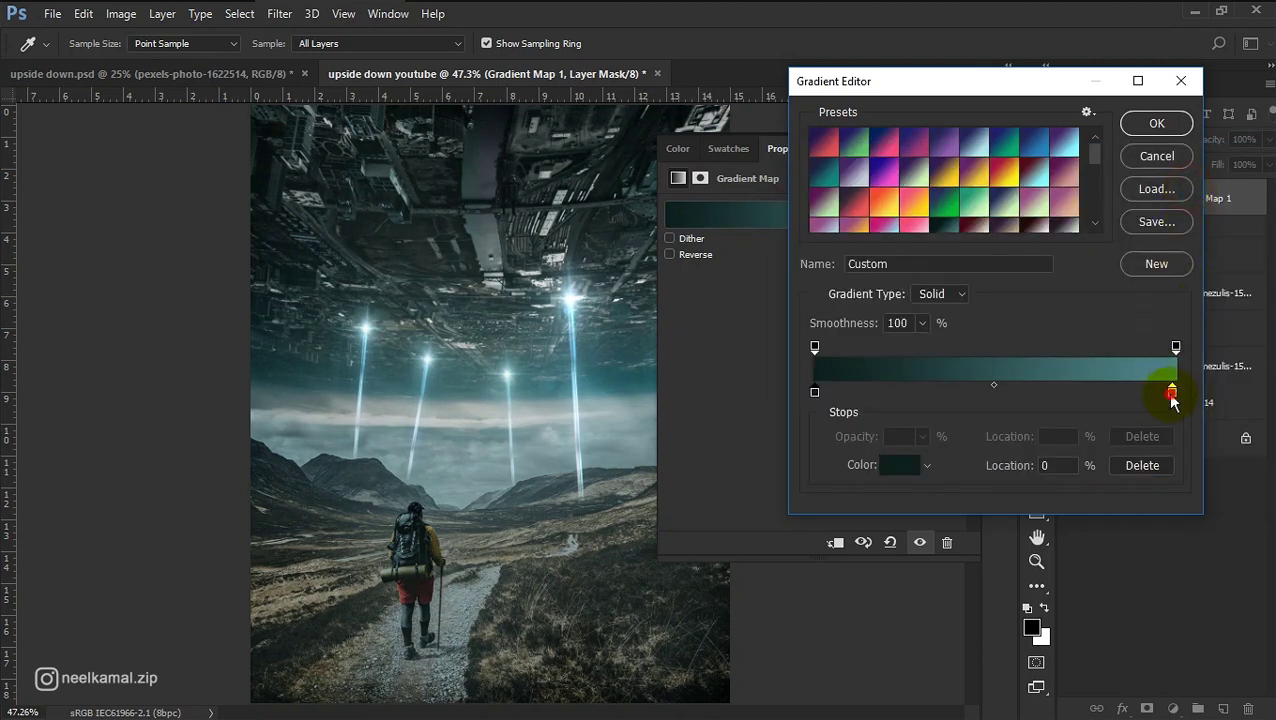
Step: Shift the gradient's light stop to a muted blue-grey and accept the custom gradient
click(1171, 393)
double_click(1171, 393)
drag(1048, 330, 1060, 308)
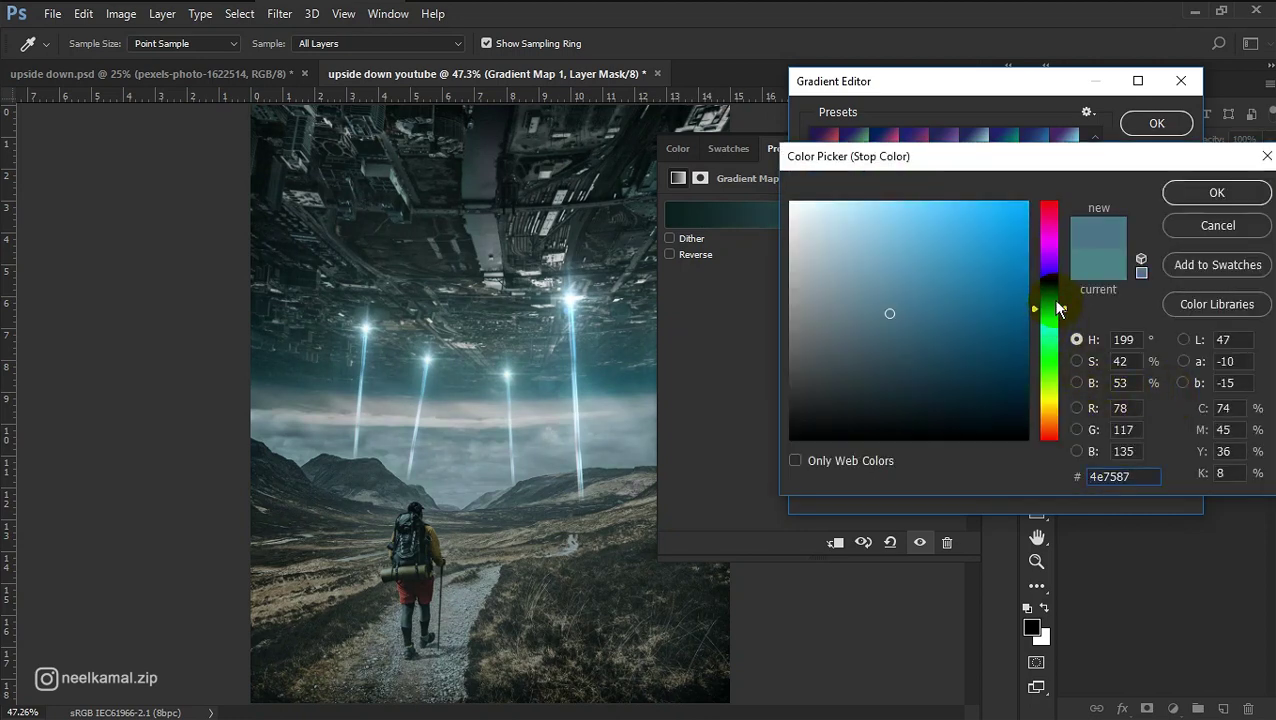
mouse_move(909, 333)
mouse_down()
mouse_move(899, 301)
mouse_move(900, 327)
mouse_up()
click(1216, 192)
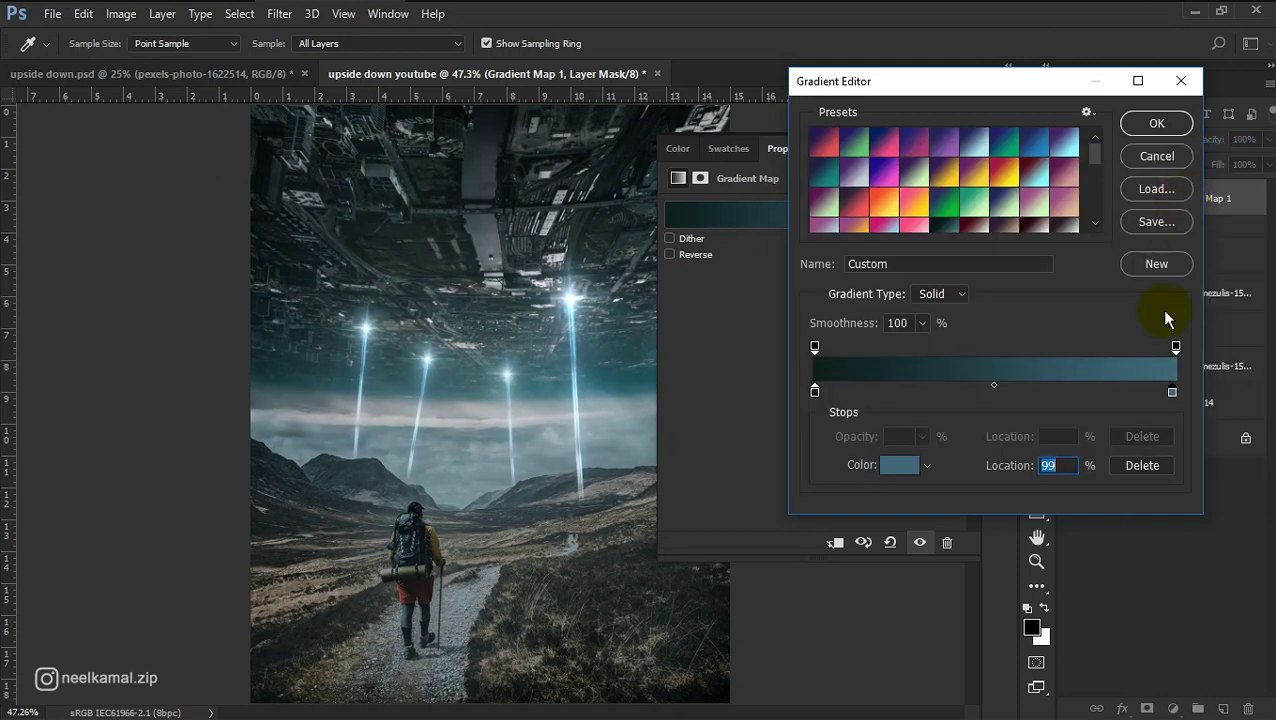
click(1150, 126)
click(950, 150)
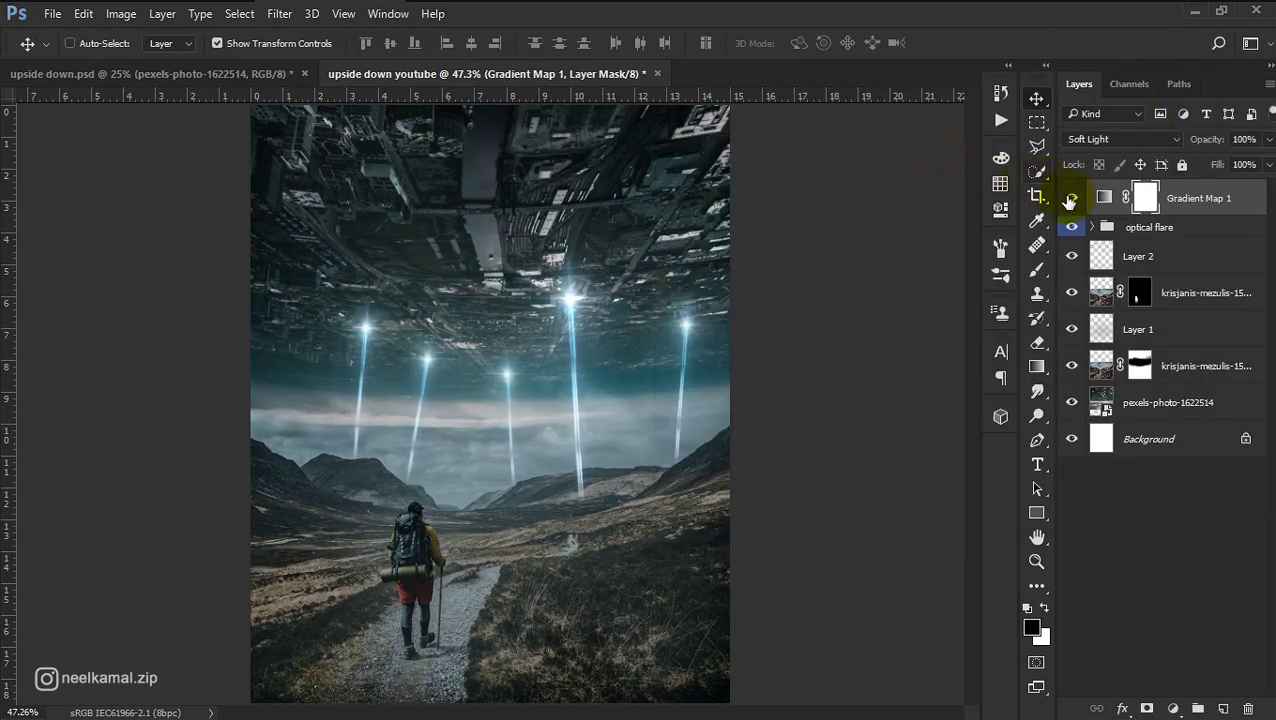
Step: Toggle the teal grade off and on to compare the image
click(1072, 198)
click(1106, 199)
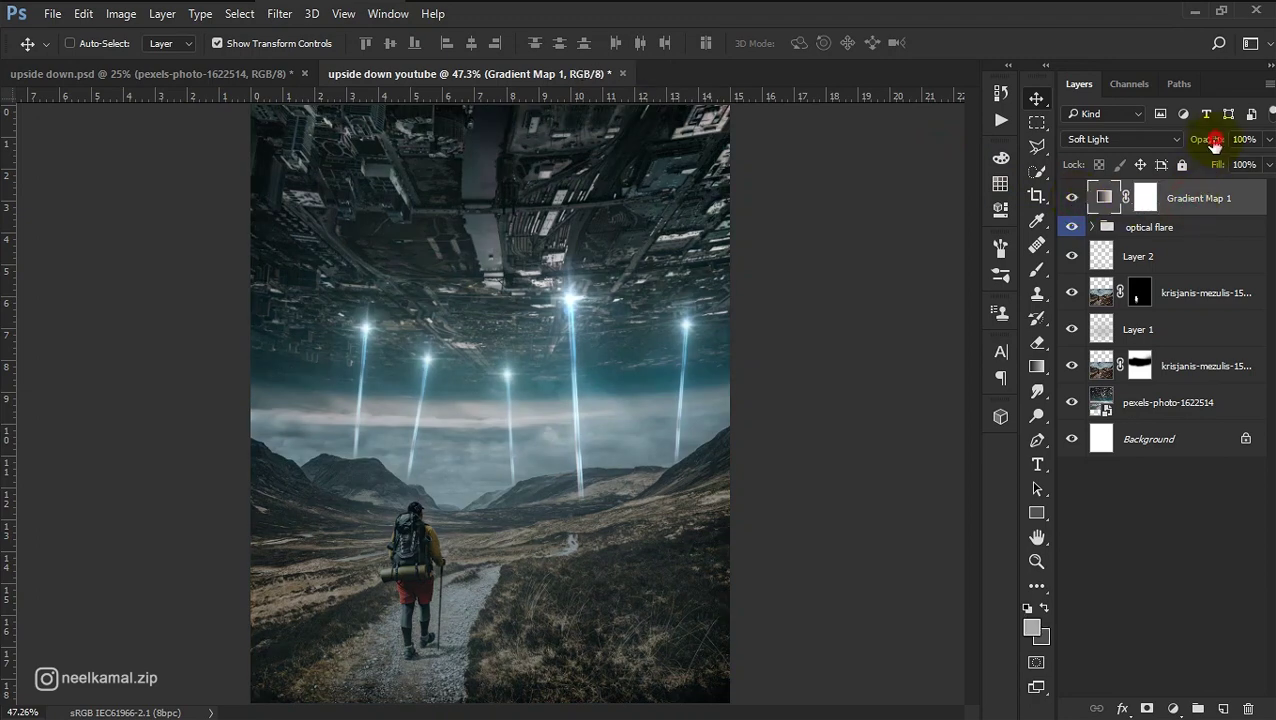
click(1072, 198)
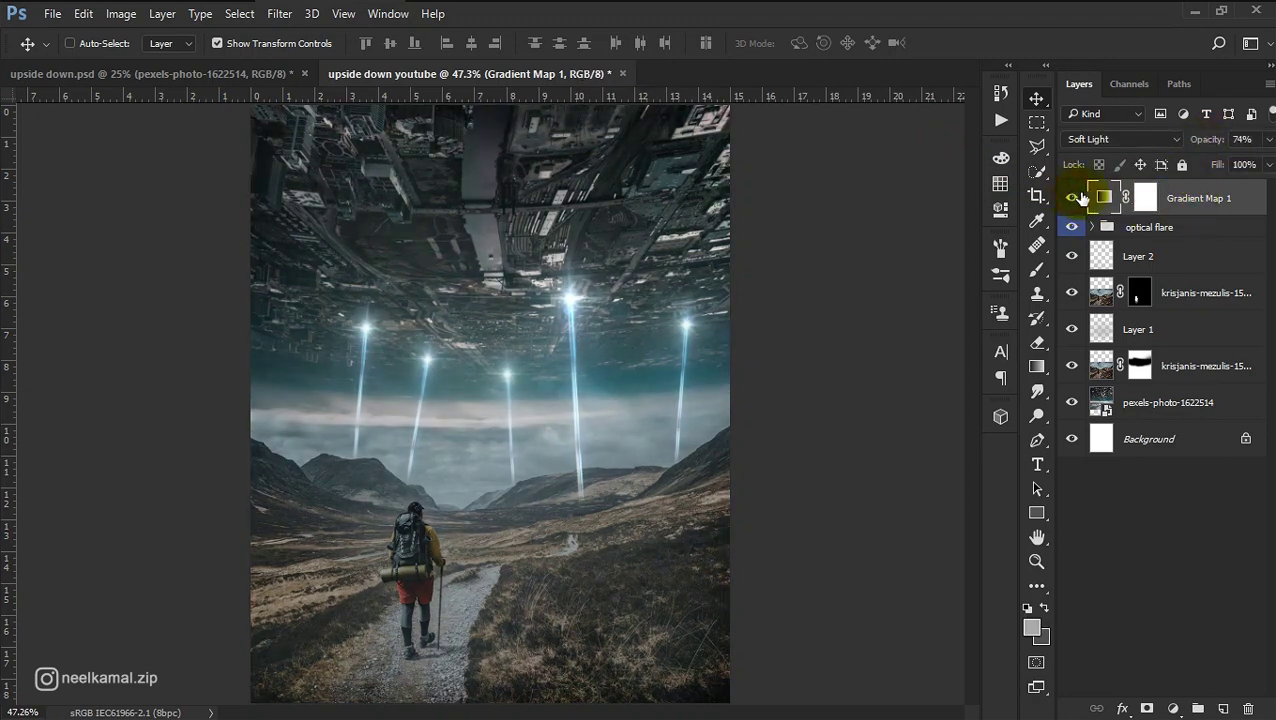
click(1176, 525)
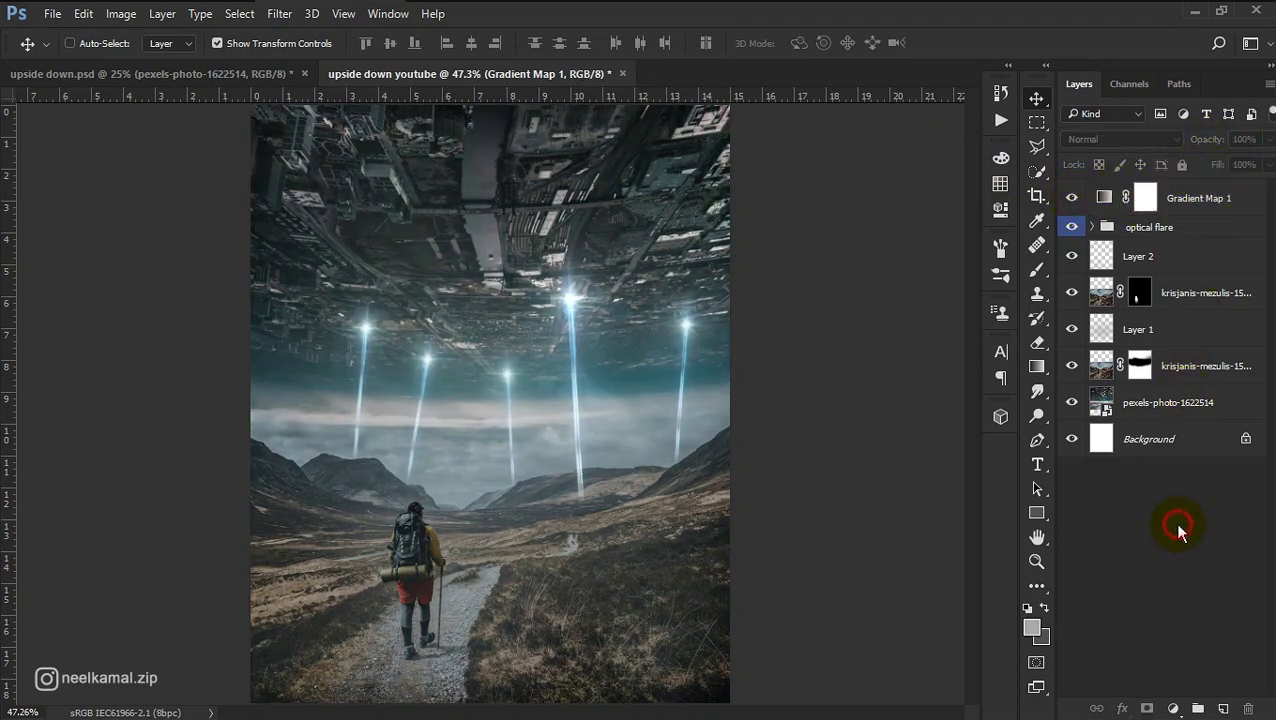
Step: Add a Selective Color layer boosting cyan, magenta and yellow in the Cyans and Yellows
click(1175, 708)
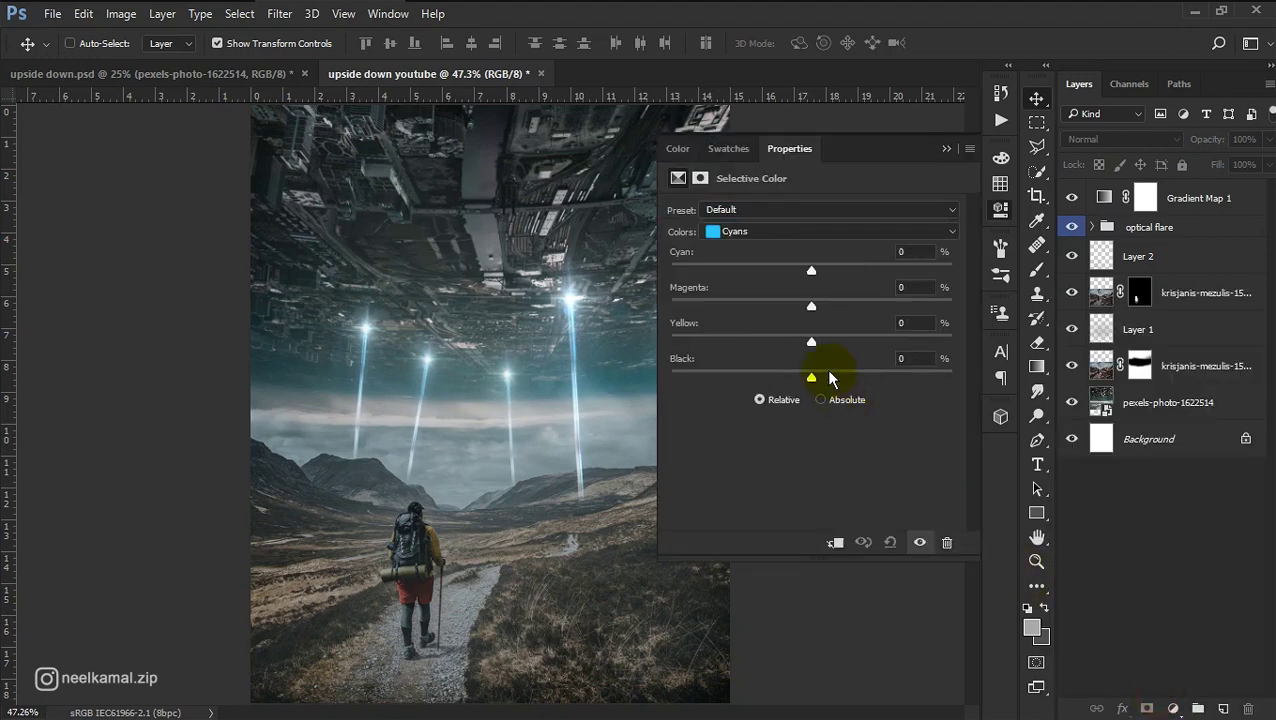
drag(811, 272, 901, 270)
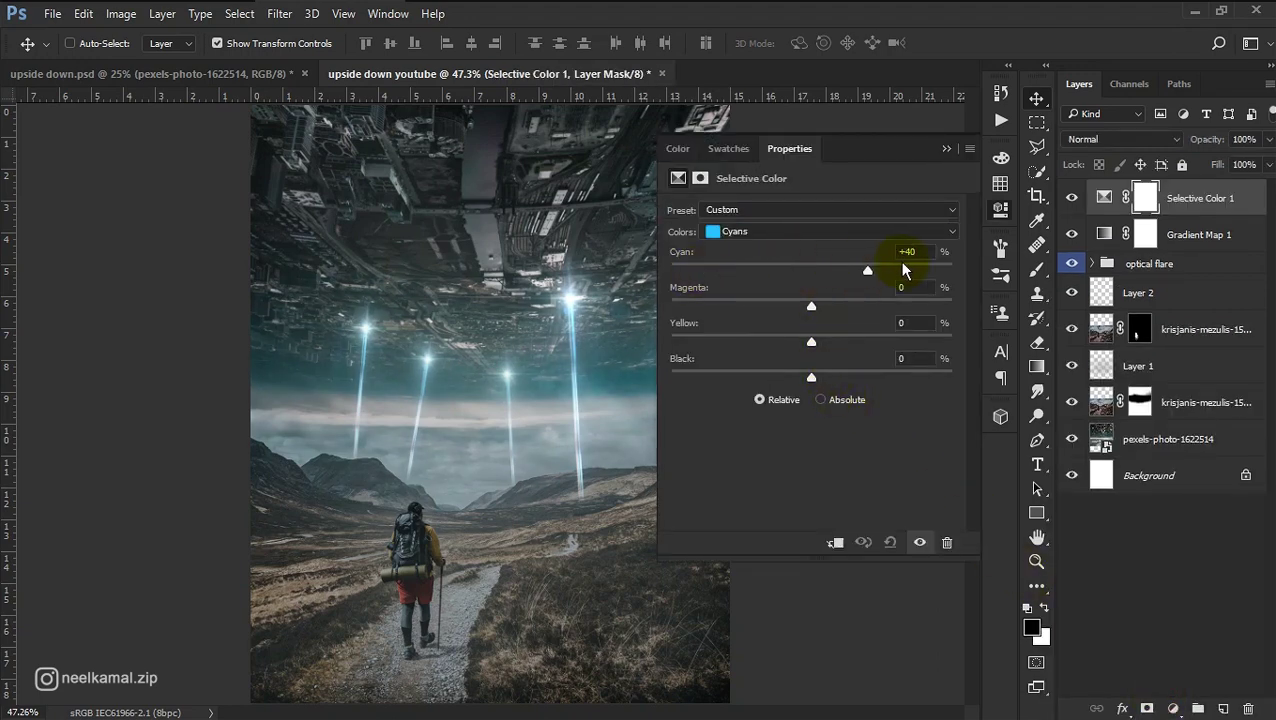
mouse_move(811, 305)
mouse_down()
mouse_move(875, 306)
mouse_move(846, 341)
mouse_up()
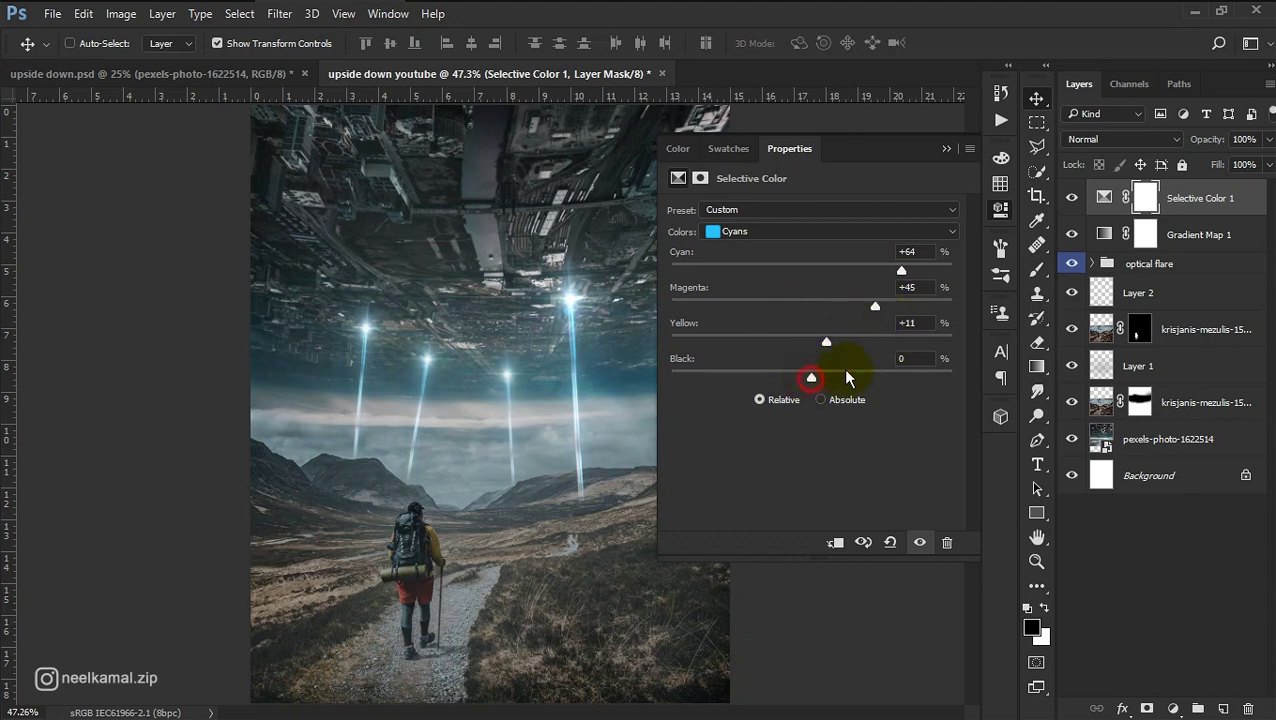
click(800, 234)
click(783, 262)
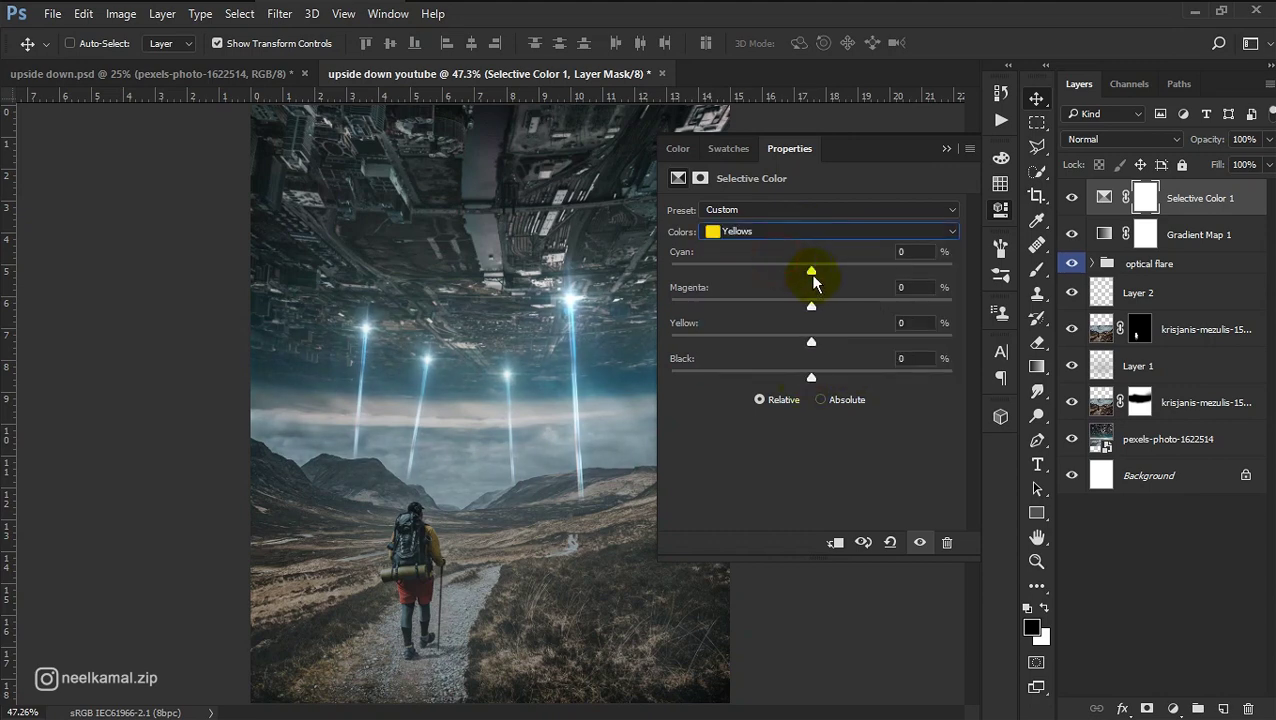
drag(811, 272, 994, 270)
mouse_move(811, 305)
mouse_down()
mouse_move(756, 306)
mouse_move(982, 326)
mouse_up()
mouse_move(811, 341)
mouse_down()
mouse_move(954, 322)
mouse_move(741, 362)
mouse_move(926, 377)
mouse_move(763, 390)
mouse_move(890, 377)
mouse_up()
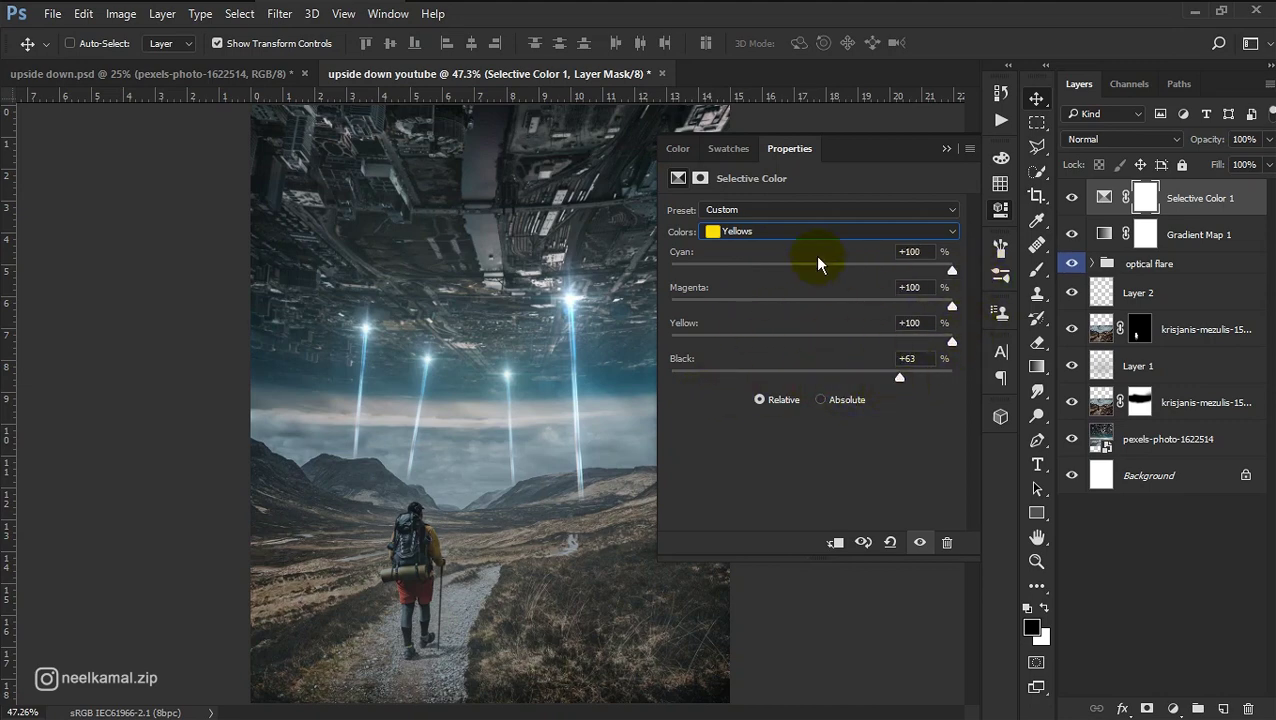
Step: Add magenta and reduce cyan in the Reds, and shift cyan in the Magentas
click(808, 231)
click(778, 247)
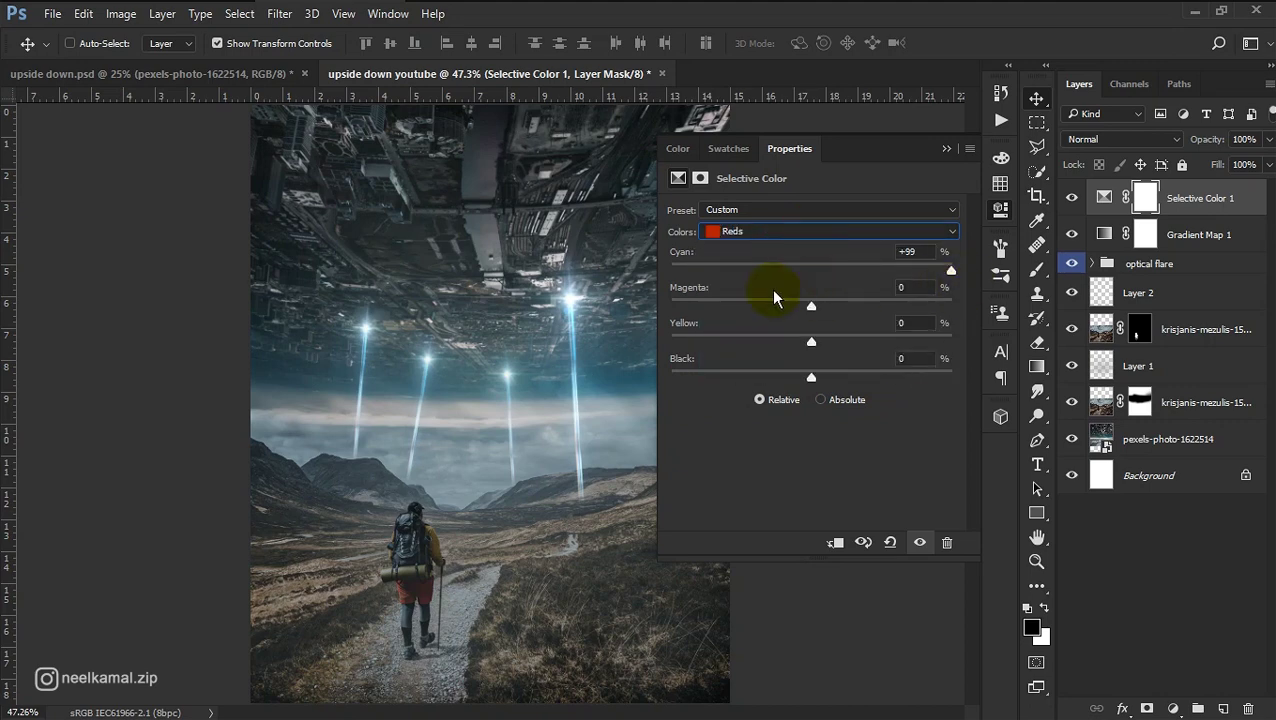
drag(811, 306, 941, 318)
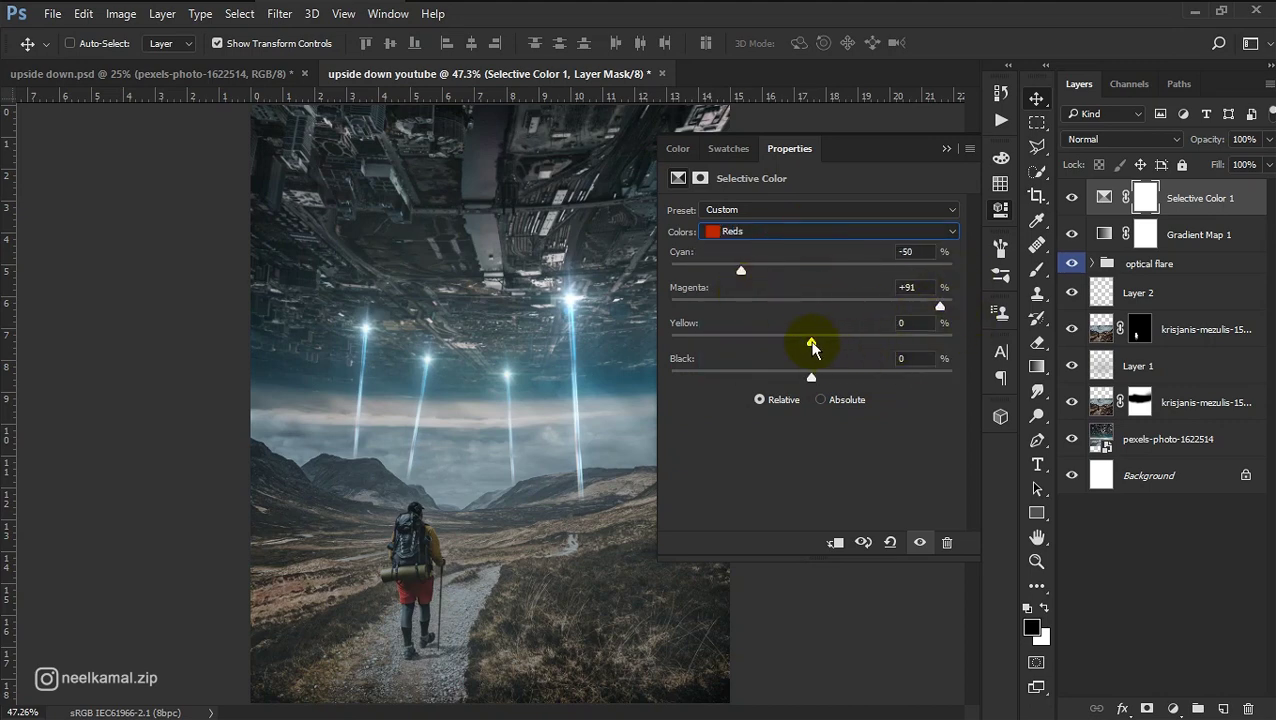
click(795, 232)
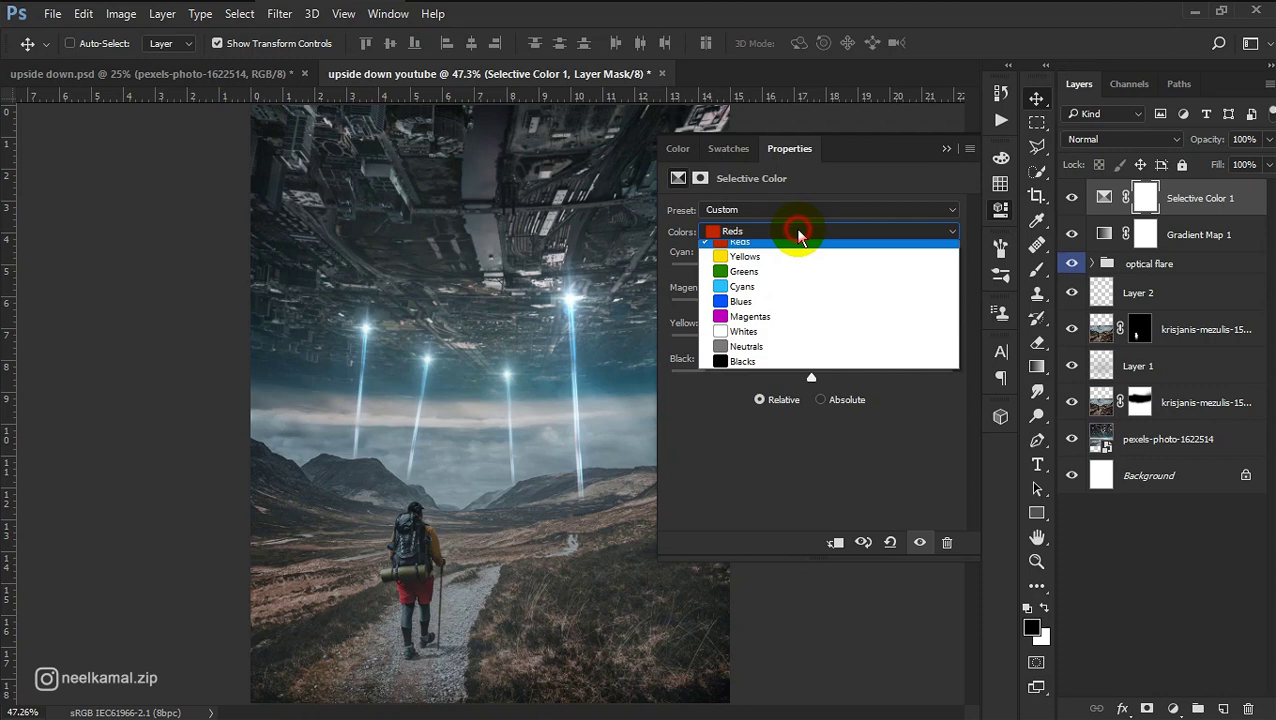
click(775, 323)
drag(808, 270, 873, 271)
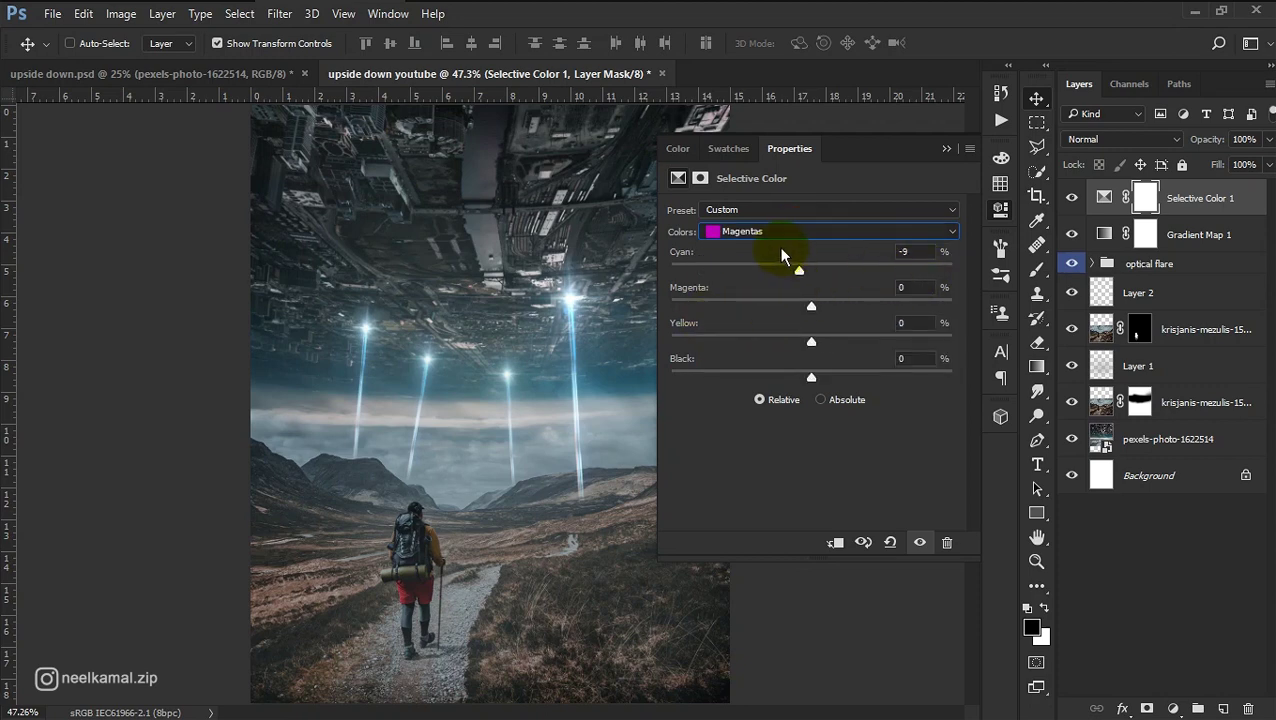
Step: Add cyan, magenta, yellow and a touch of black to the Whites
click(777, 234)
click(769, 341)
mouse_move(767, 293)
mouse_down()
mouse_move(855, 288)
mouse_move(848, 306)
mouse_up()
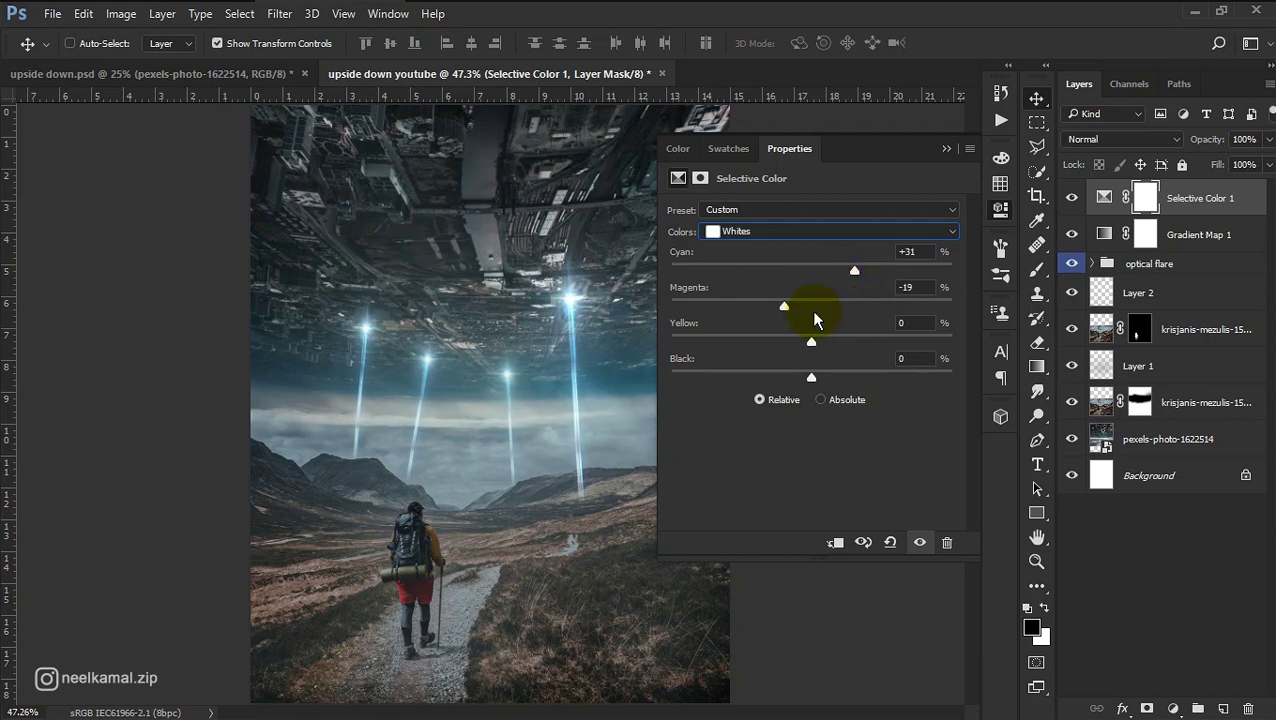
drag(811, 344, 868, 342)
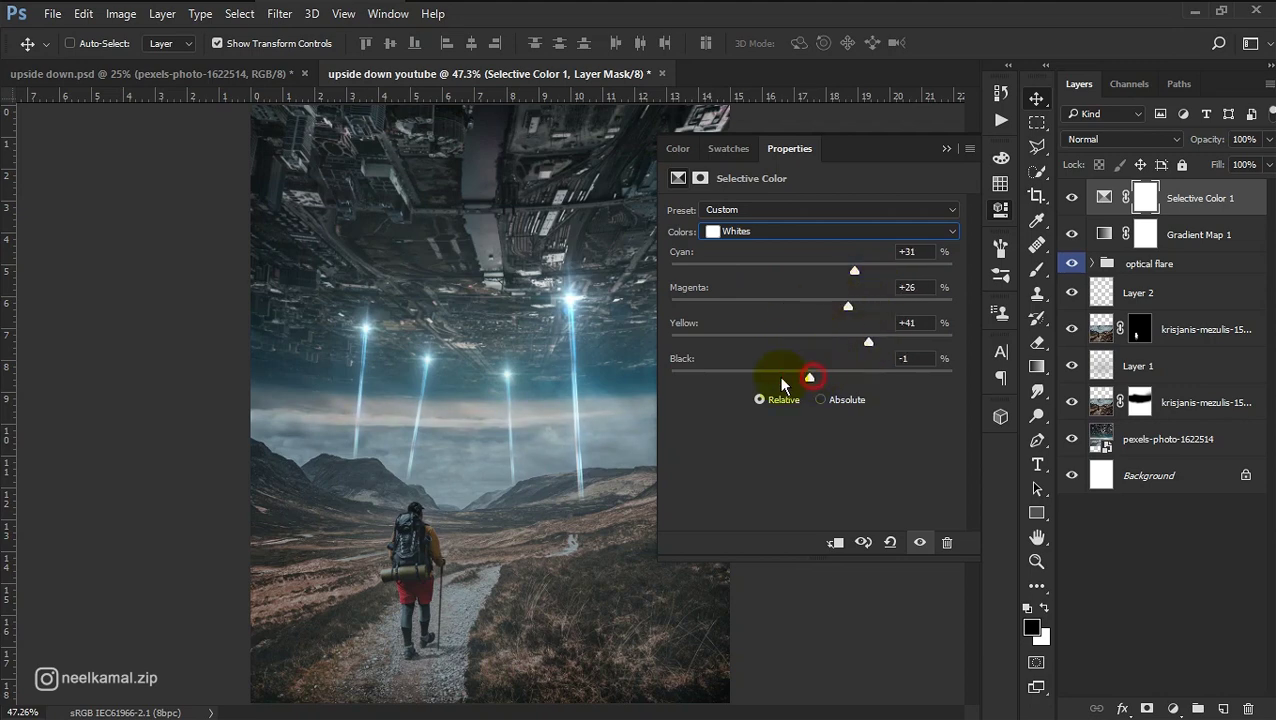
drag(811, 377, 835, 378)
Step: Set Neutrals to Cyan +7, Yellow −3 and Blacks to +3 Cyan, Yellow and Black
click(806, 233)
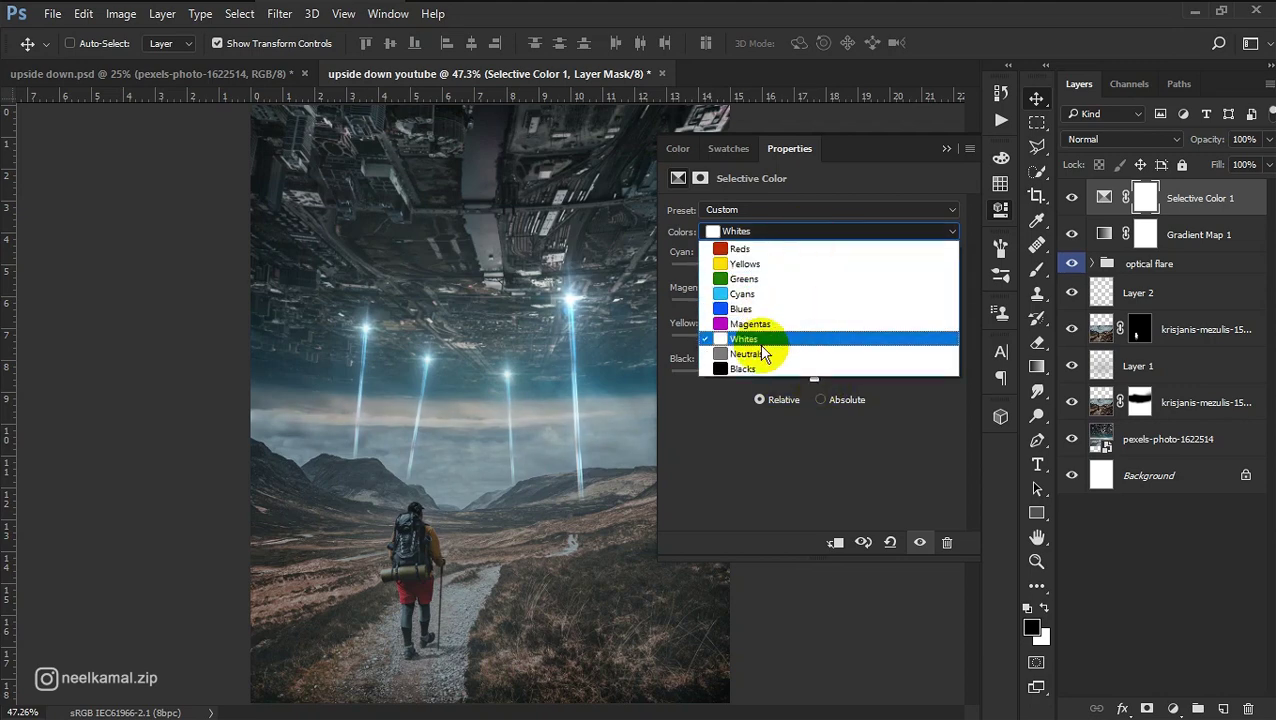
click(763, 352)
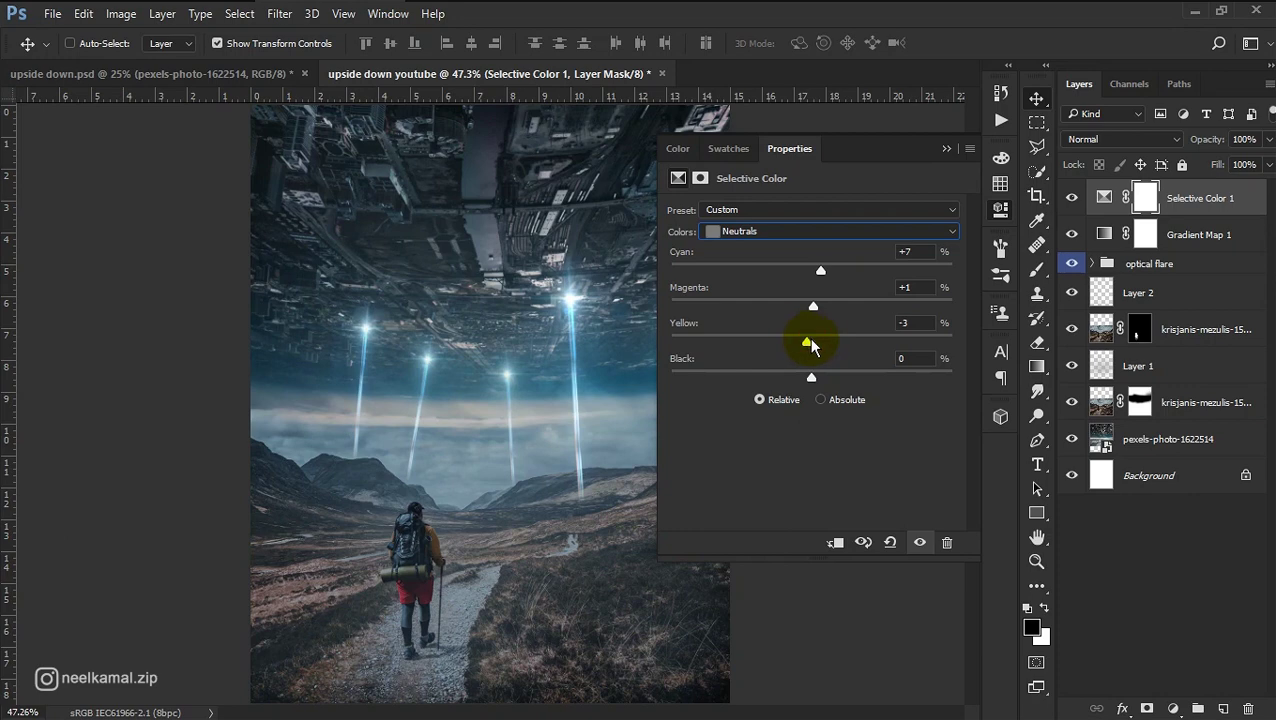
drag(811, 377, 812, 370)
click(811, 232)
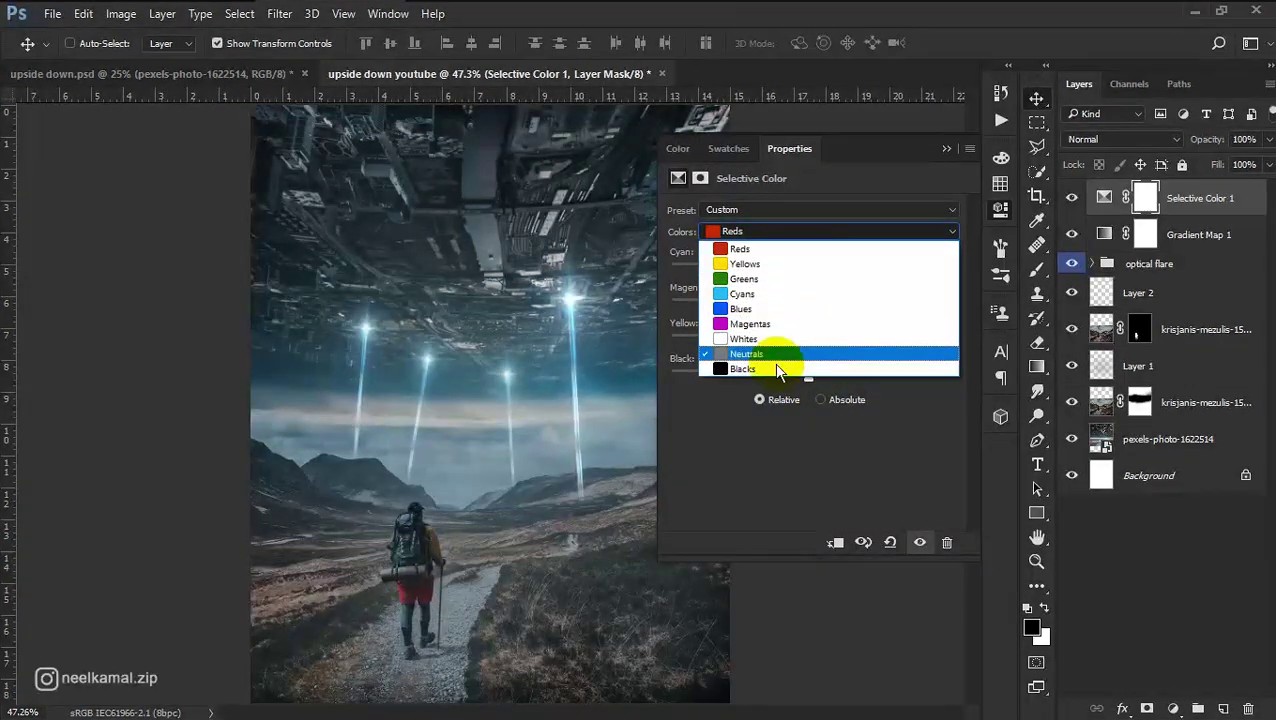
click(779, 369)
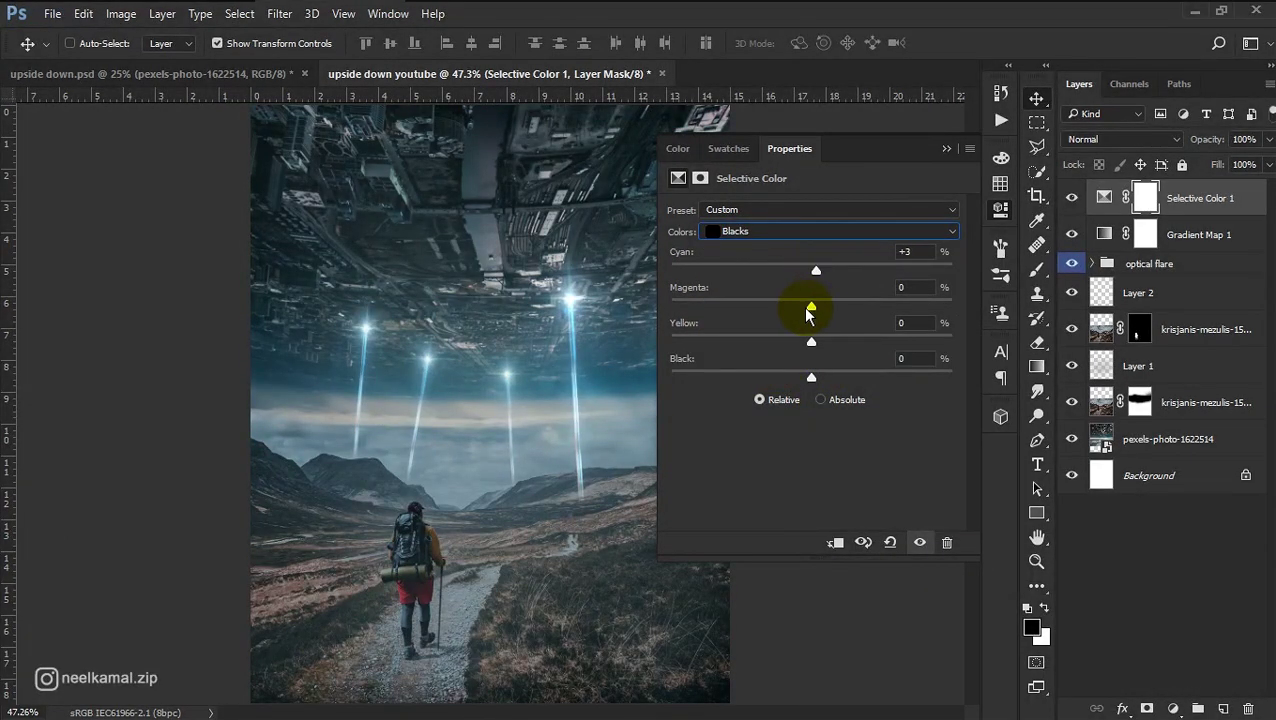
mouse_move(820, 312)
mouse_down()
mouse_move(810, 306)
mouse_move(814, 343)
mouse_up()
click(946, 150)
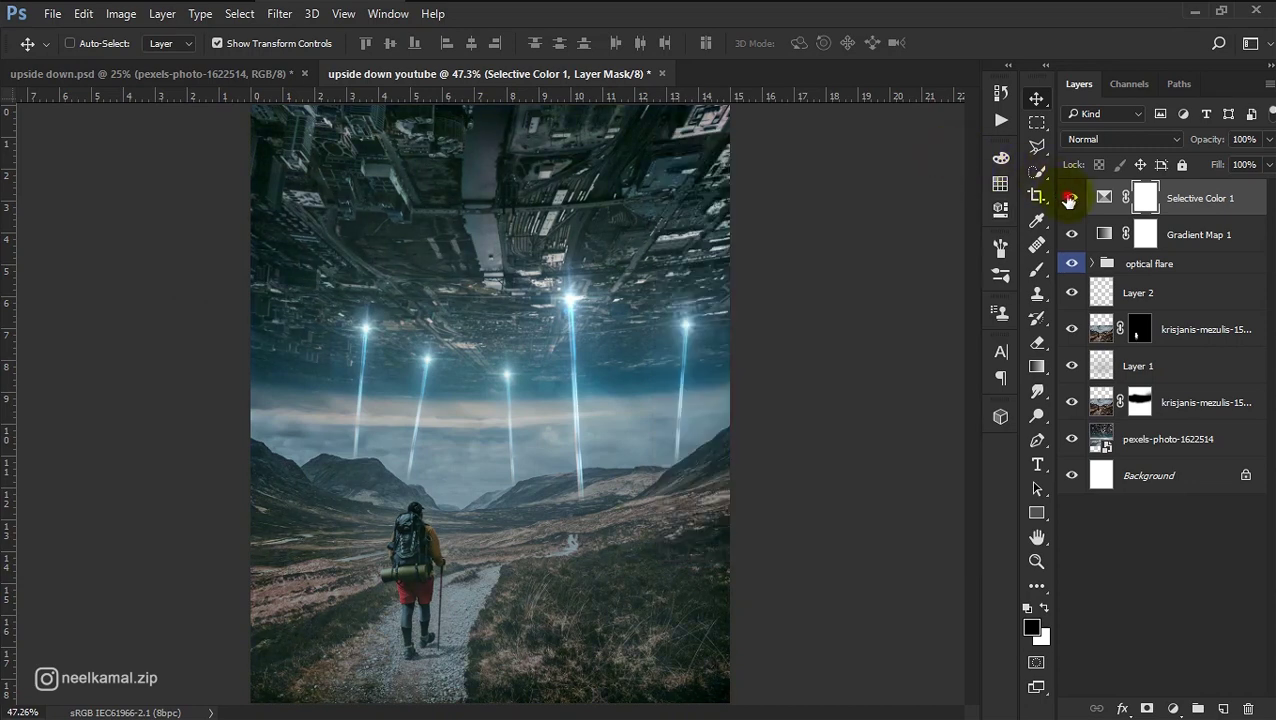
Step: Add a Color Balance layer with Highlights Cyan −6 and Shadows Cyan −5, Blue +6, then compare
click(1157, 540)
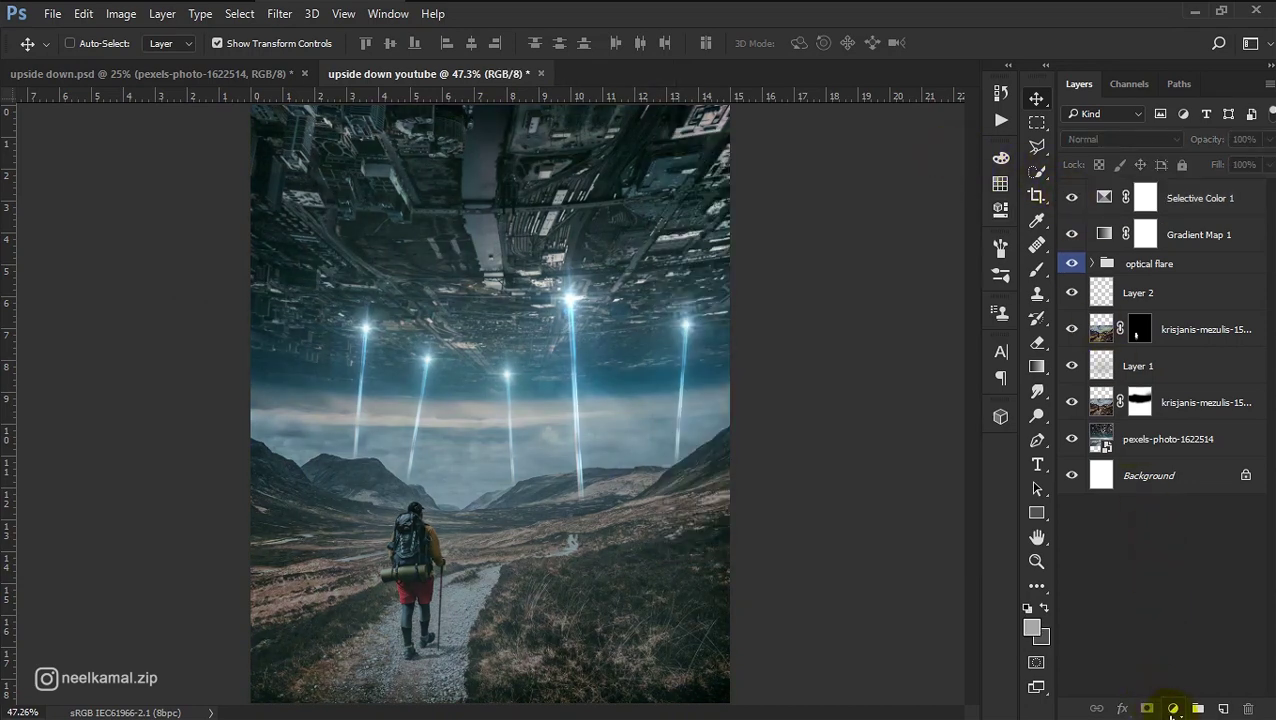
click(1173, 708)
click(1000, 208)
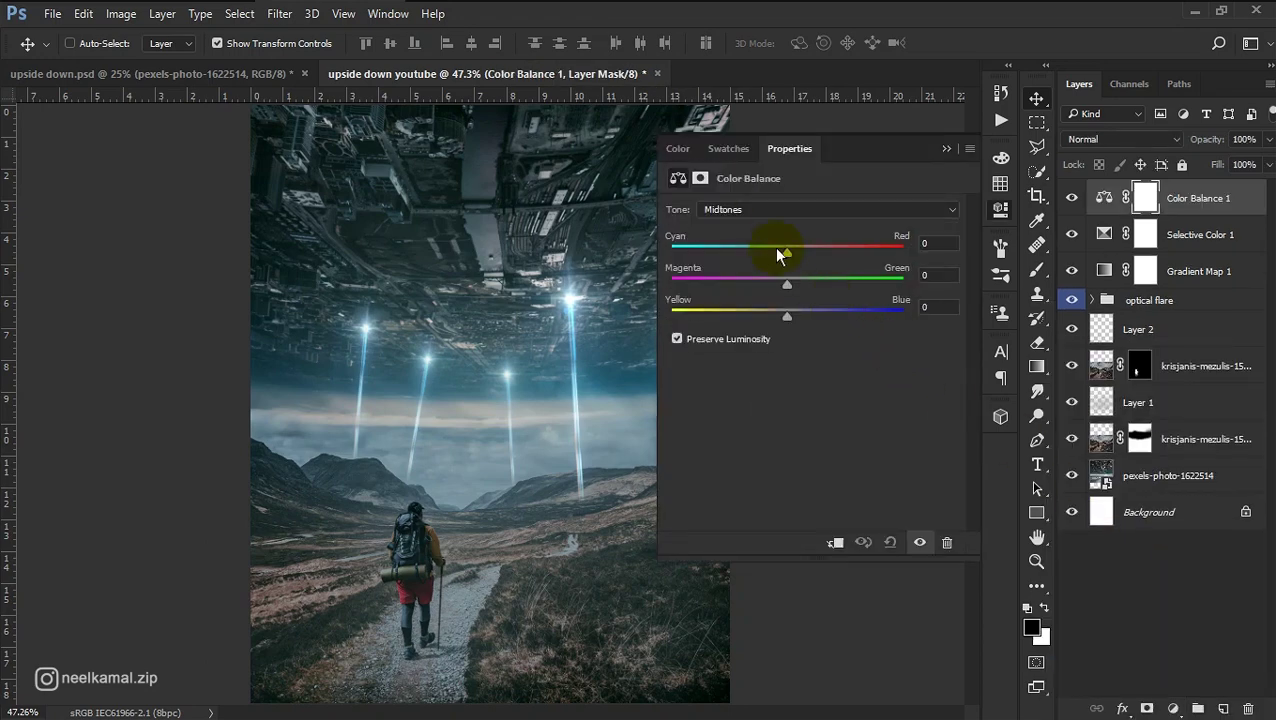
click(767, 211)
click(778, 250)
drag(787, 252, 780, 252)
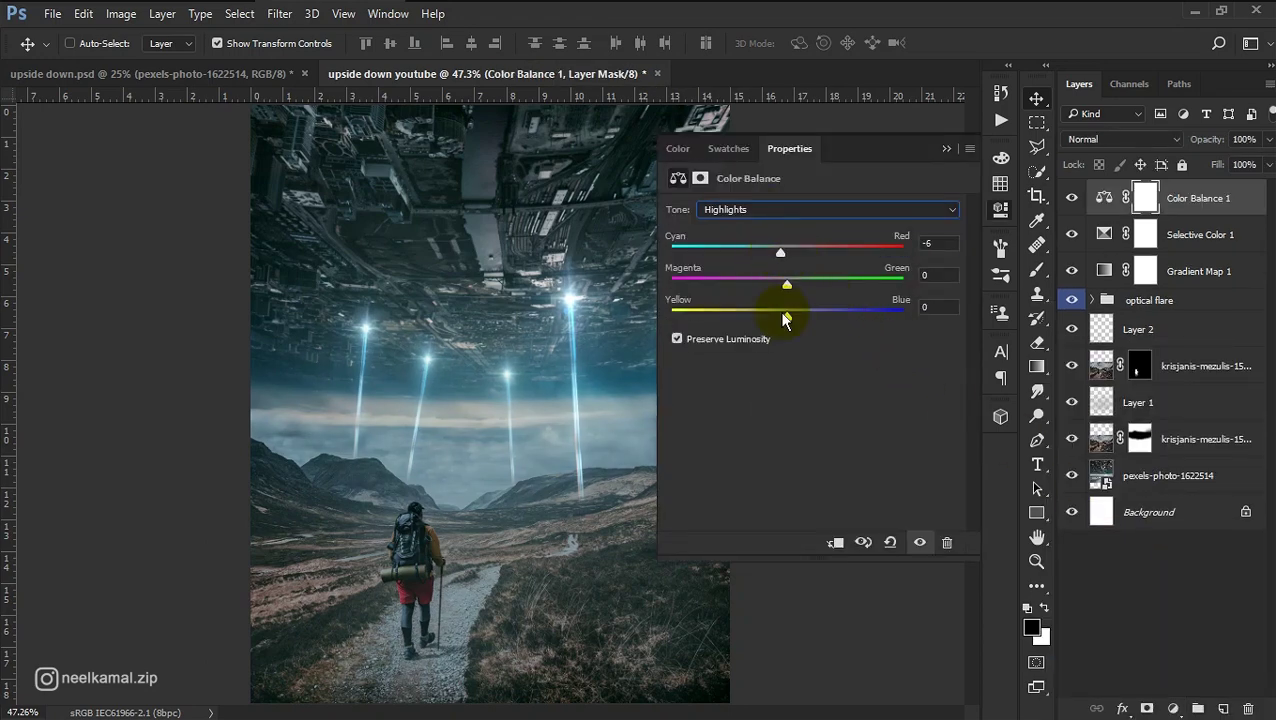
click(769, 213)
click(946, 149)
click(1070, 201)
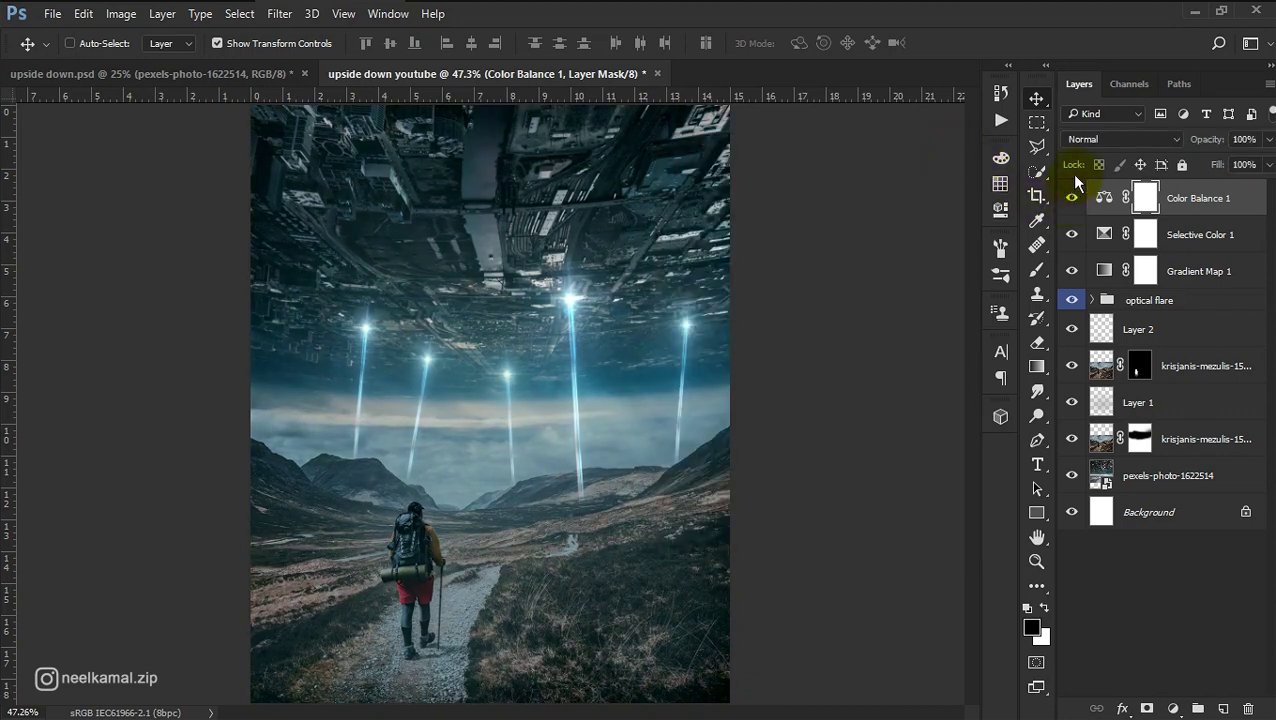
Step: Add a Gradient Fill layer with both gradient stops set to black
click(1172, 709)
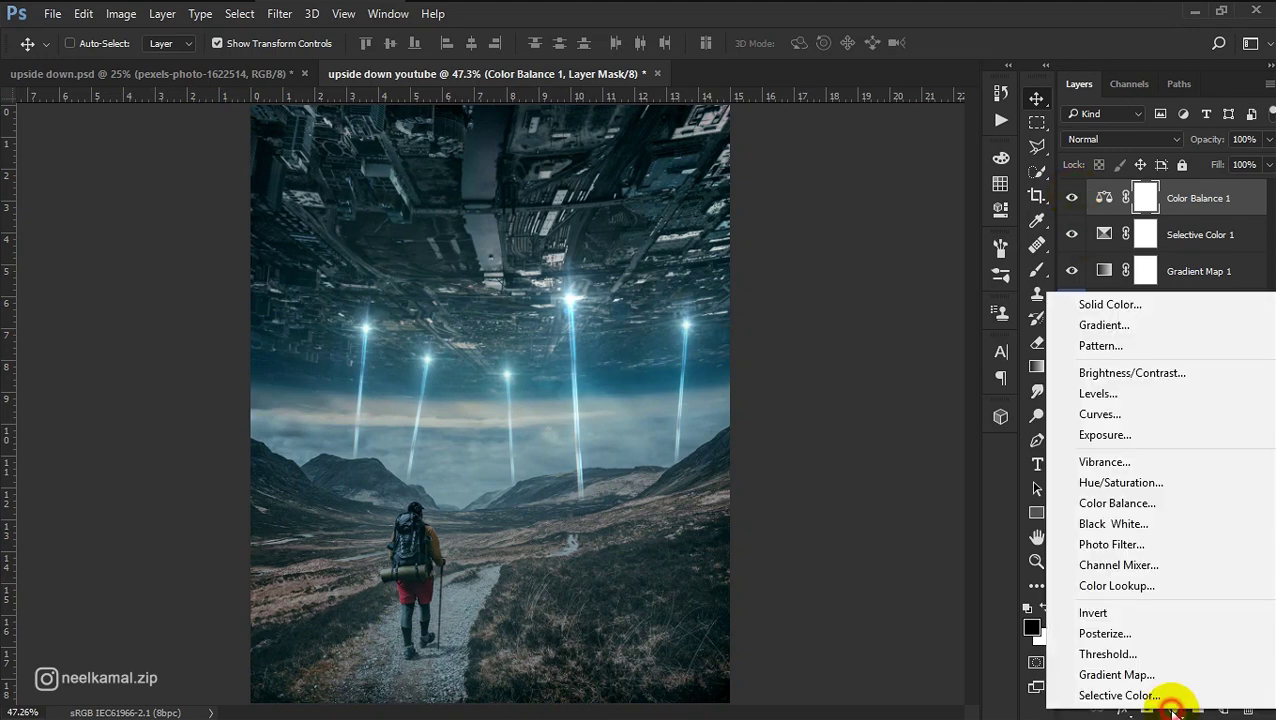
click(1110, 325)
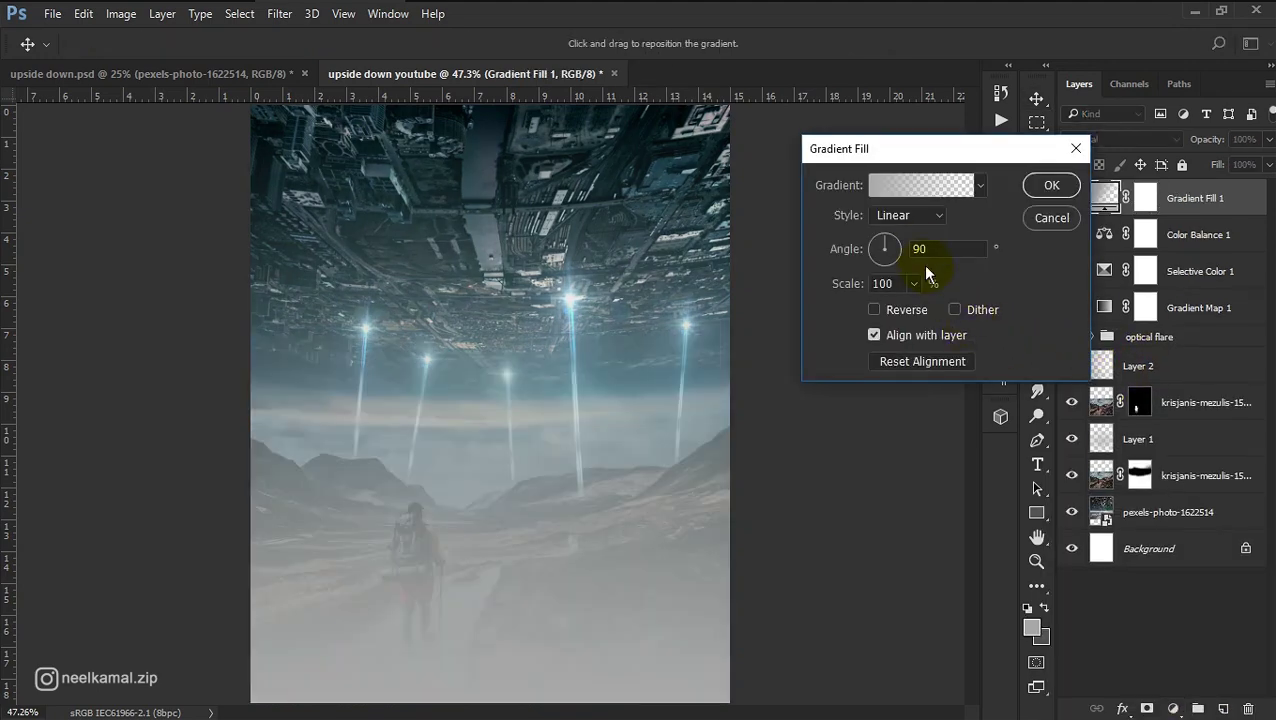
click(913, 198)
click(817, 386)
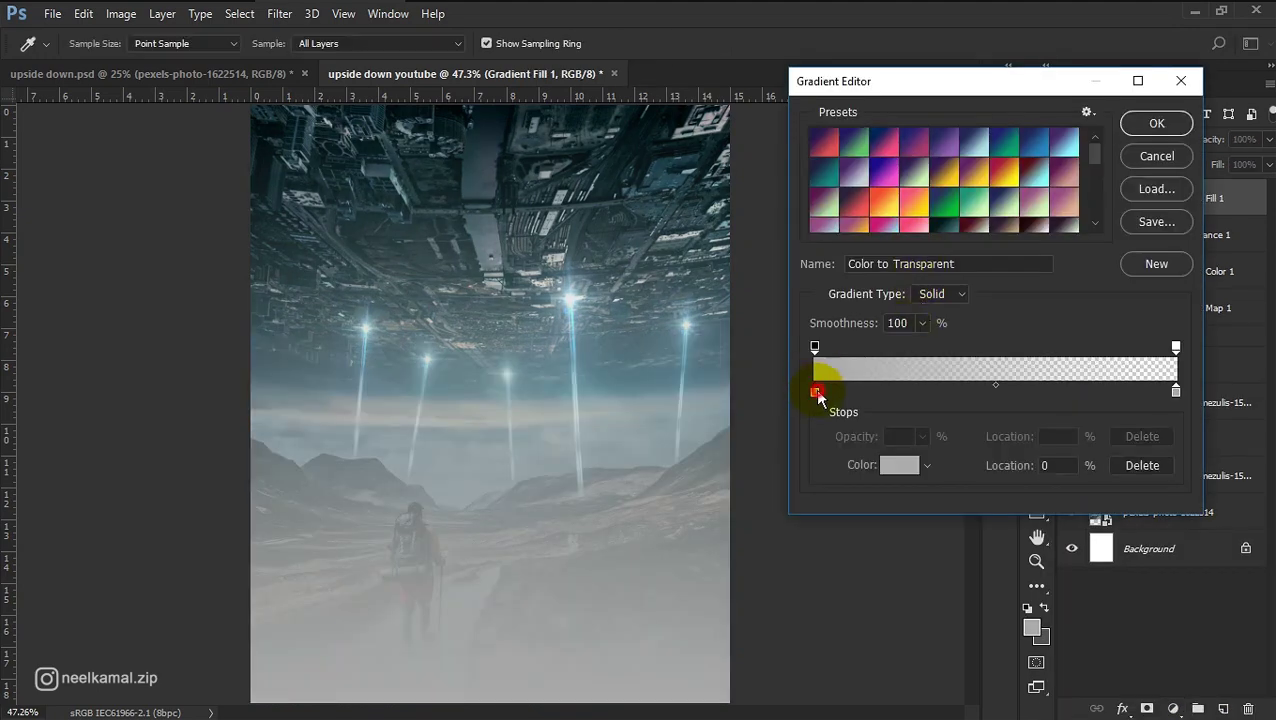
double_click(817, 386)
drag(794, 348, 777, 544)
click(1175, 195)
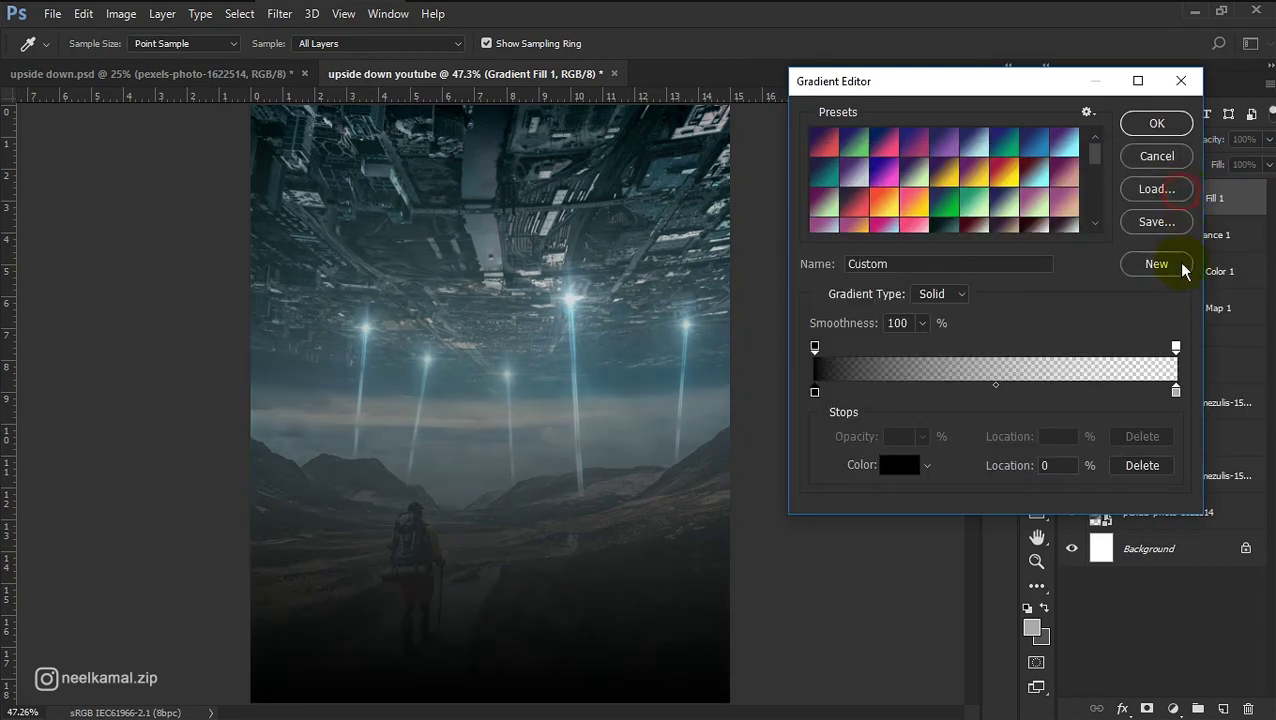
double_click(1176, 393)
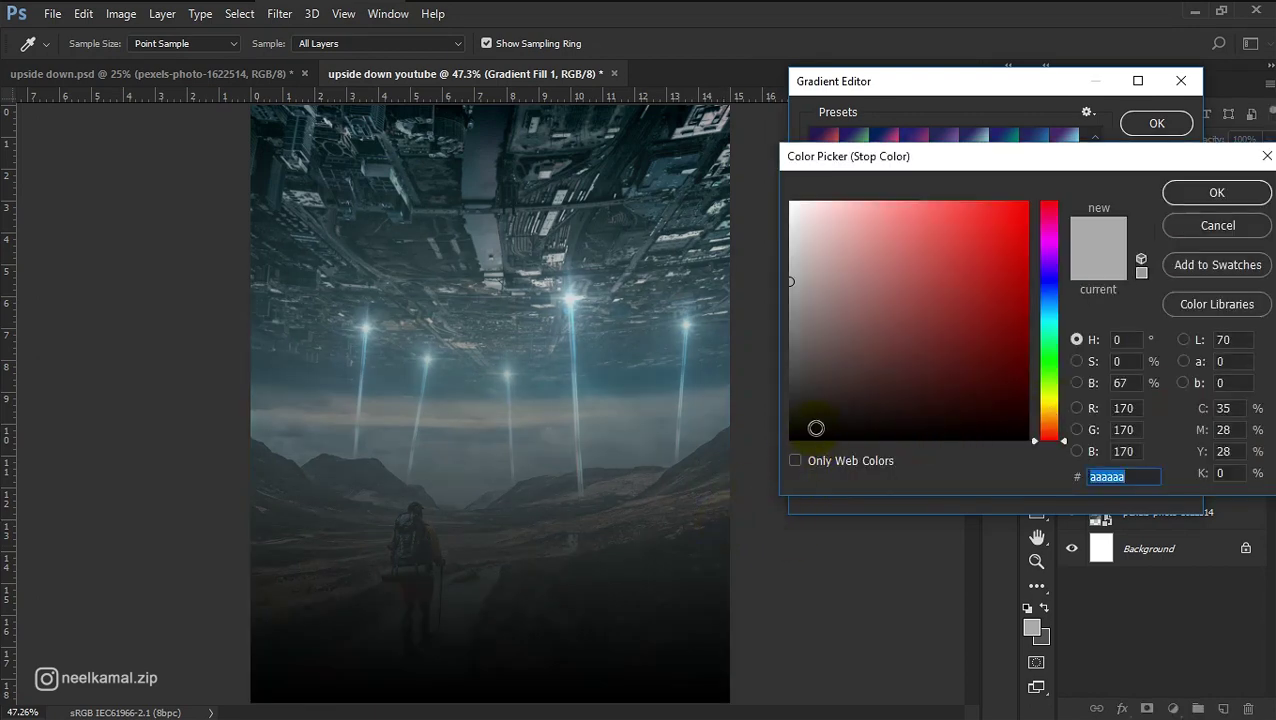
drag(817, 427, 755, 467)
click(1190, 192)
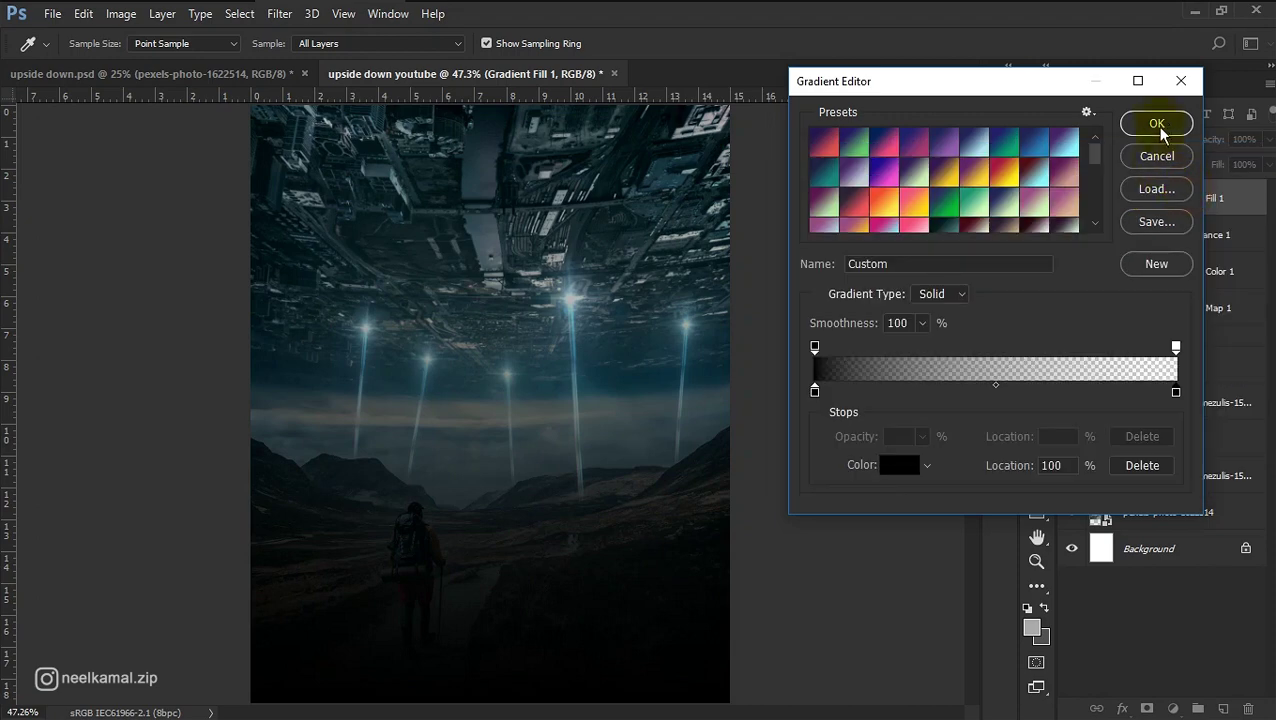
click(1157, 124)
Step: Make the gradient a reversed Radial at 322% scale and set the layer opacity to 63%
click(895, 312)
click(906, 215)
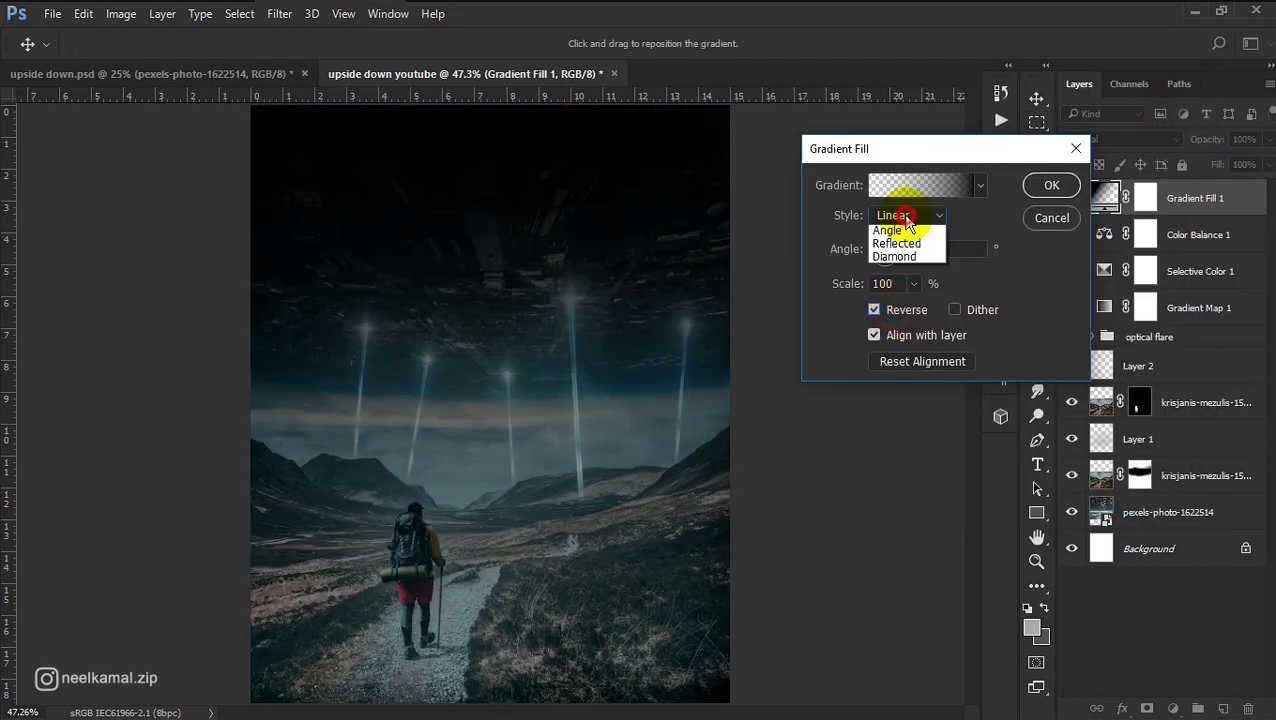
click(898, 238)
drag(527, 419, 507, 441)
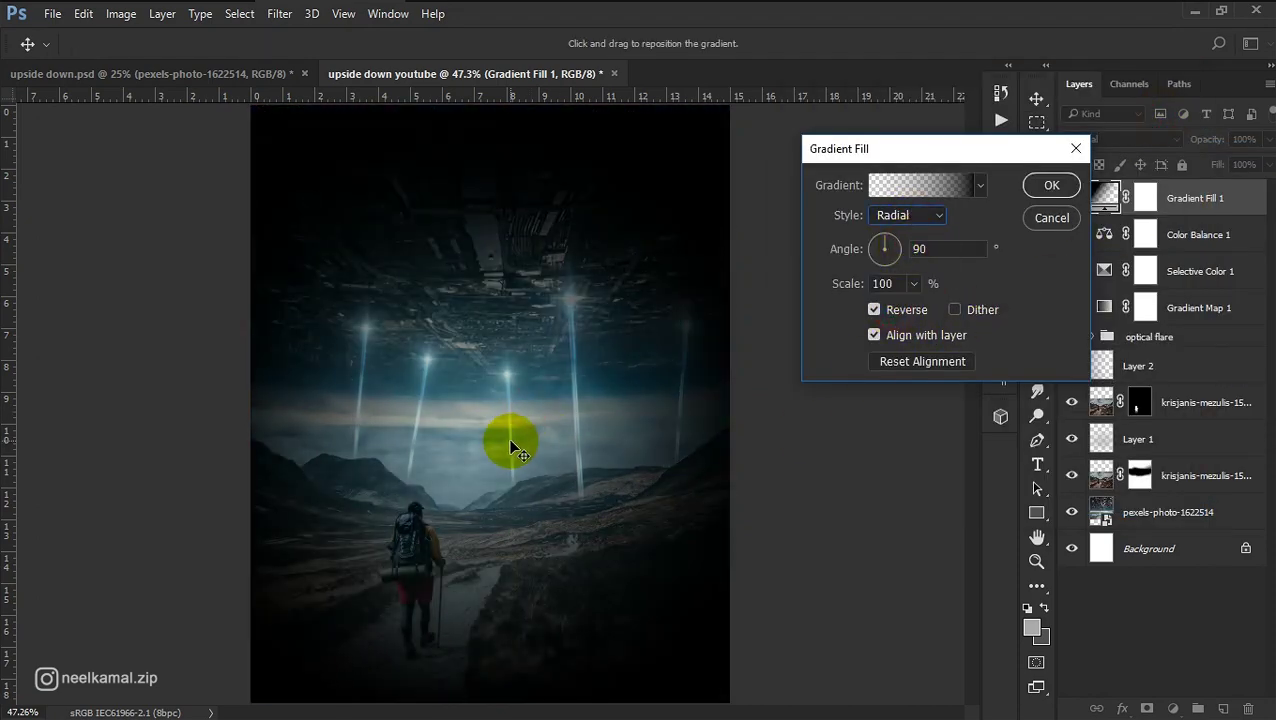
drag(846, 285, 977, 285)
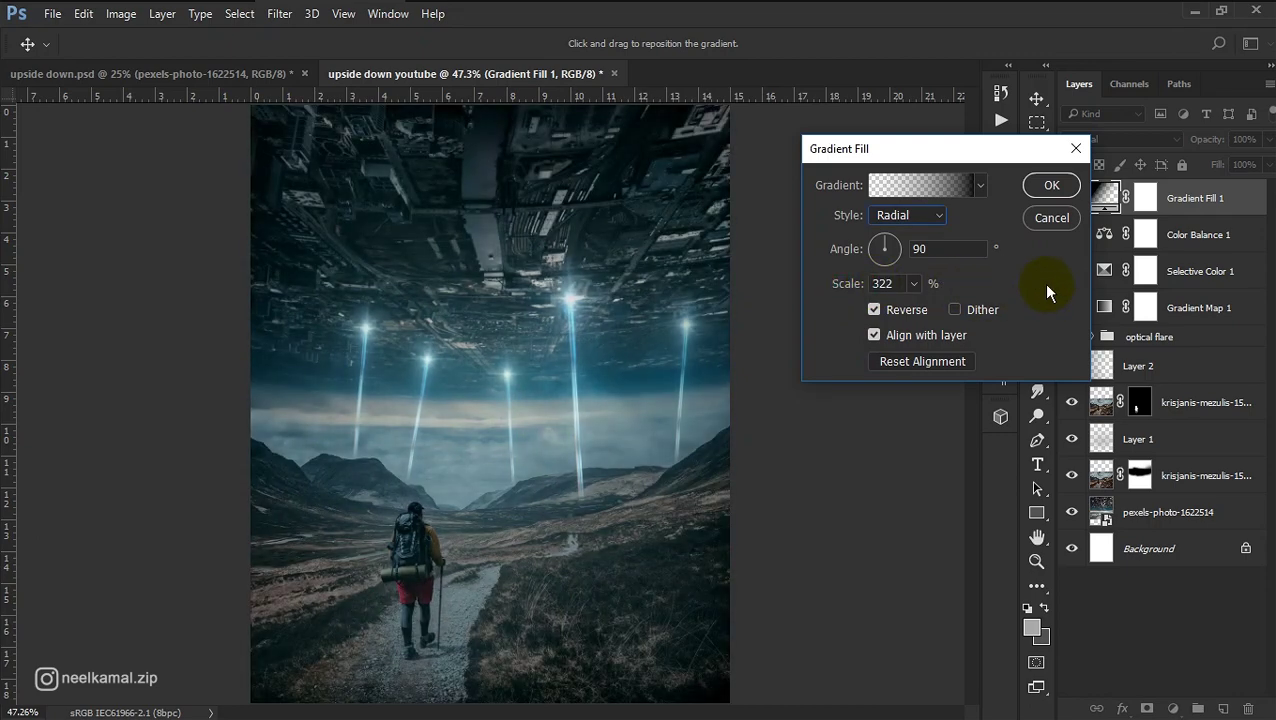
click(1051, 185)
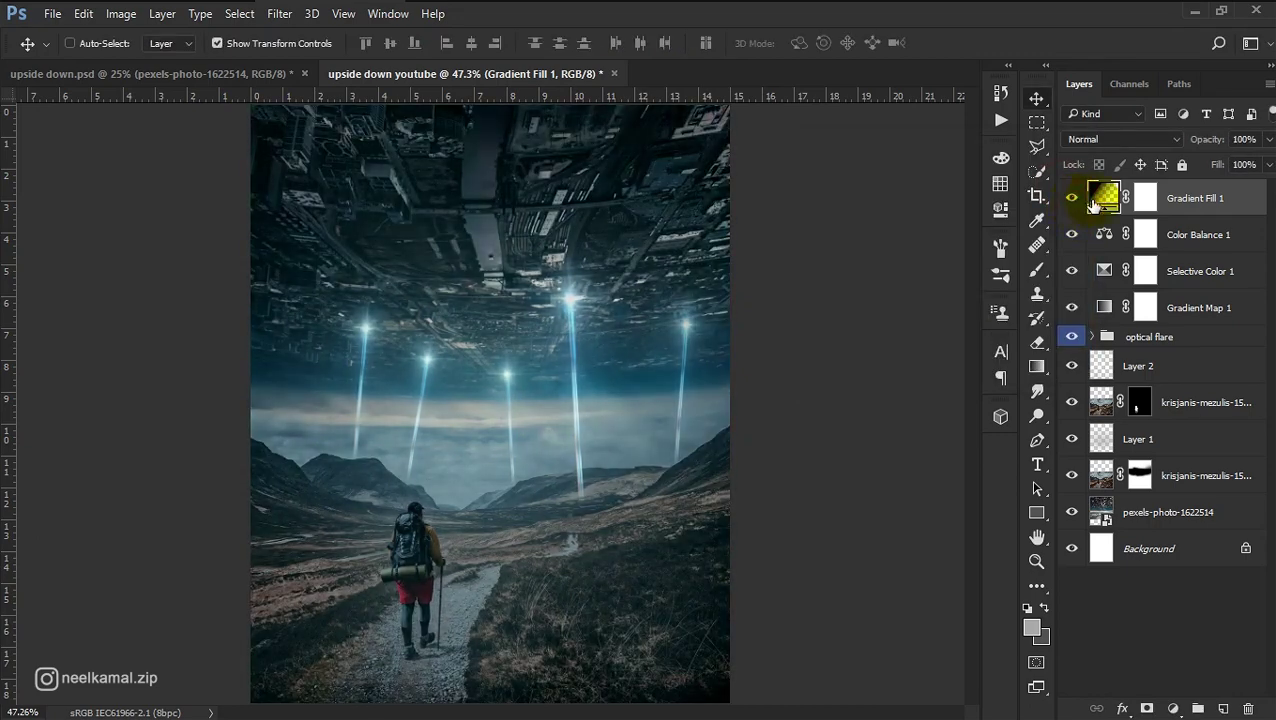
drag(1222, 139, 1184, 150)
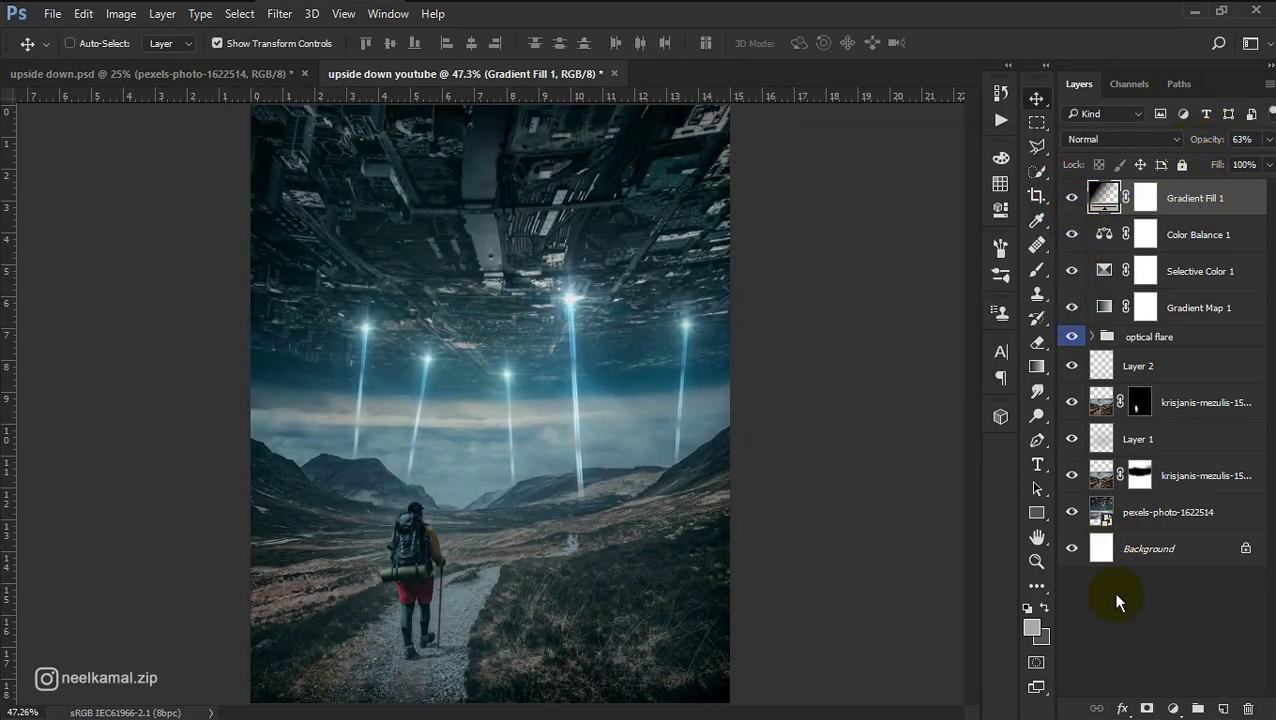
Step: Add a Curves layer lifting blacks to output 13 and easing highlights to 253, then compare it on and off
click(1174, 708)
click(1130, 416)
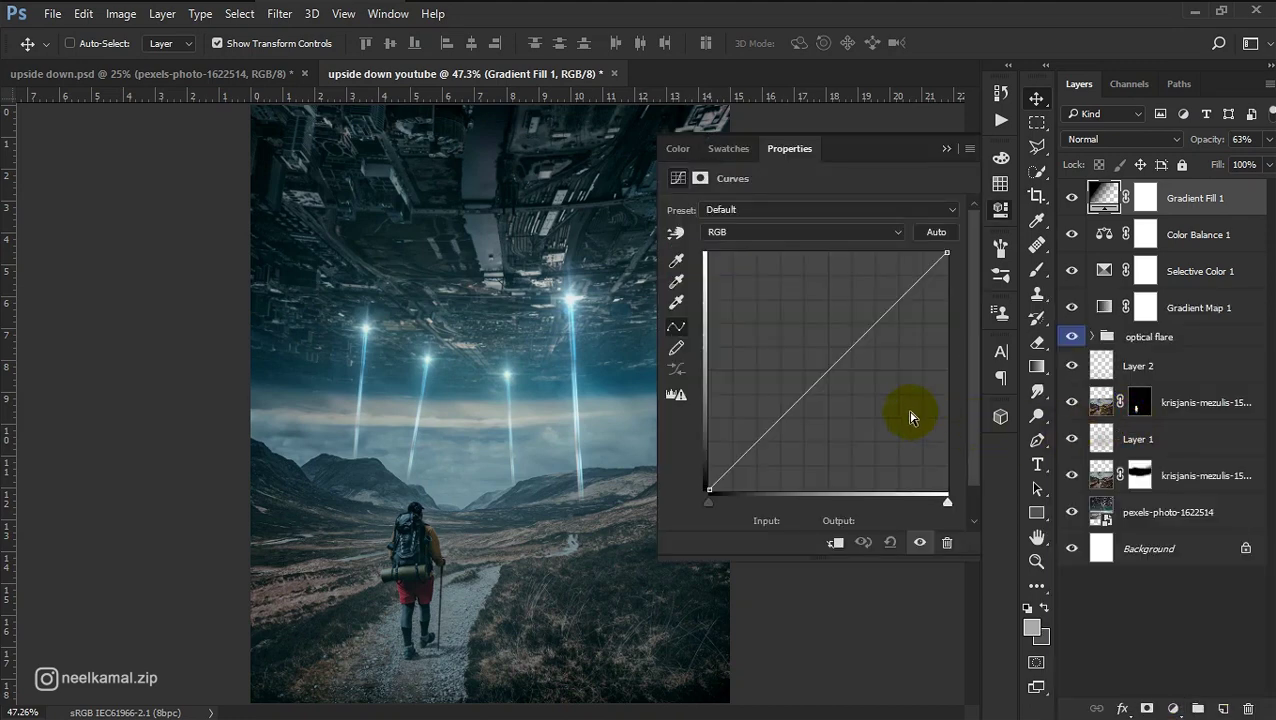
drag(708, 489, 707, 478)
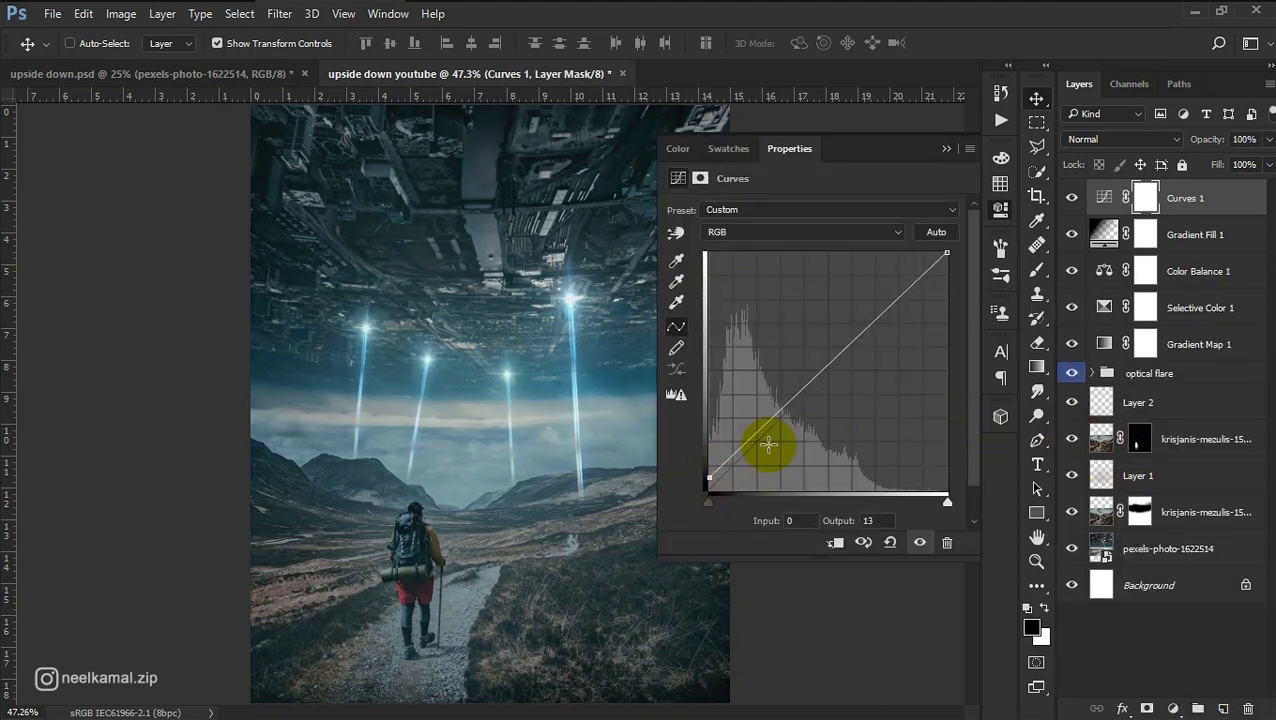
drag(766, 436, 775, 421)
drag(947, 253, 936, 255)
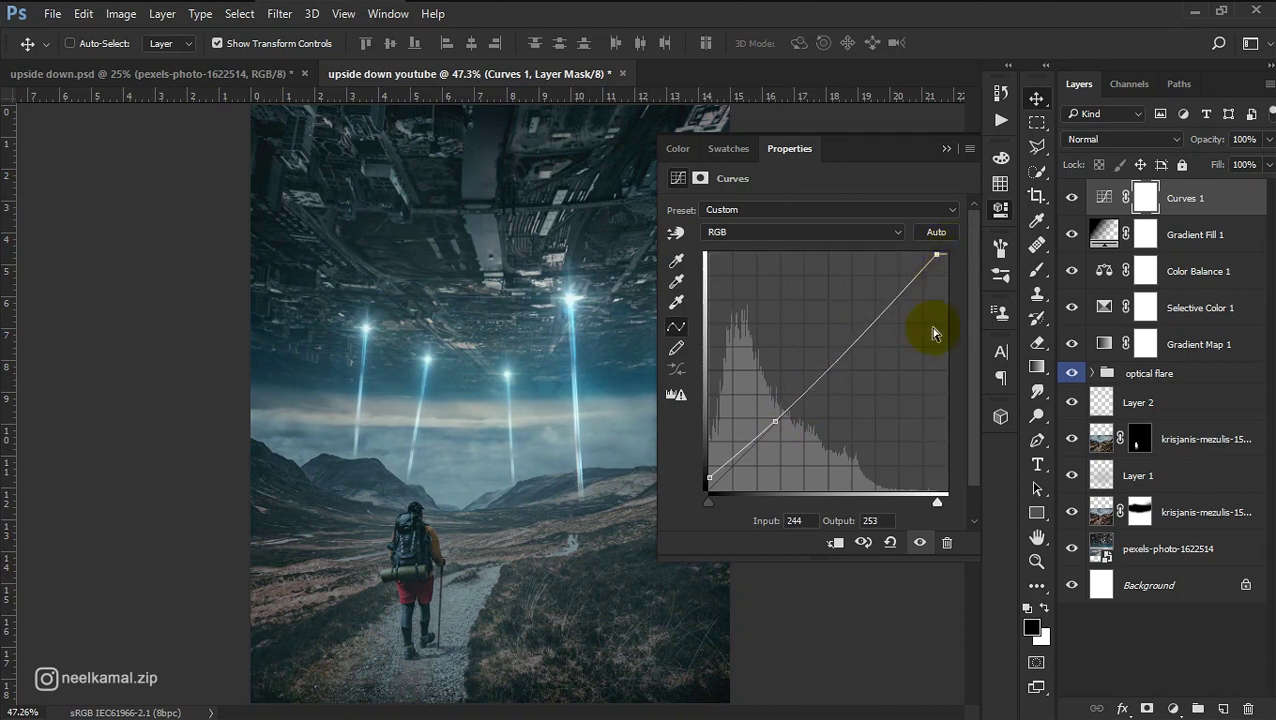
click(946, 150)
click(1072, 198)
click(1072, 198)
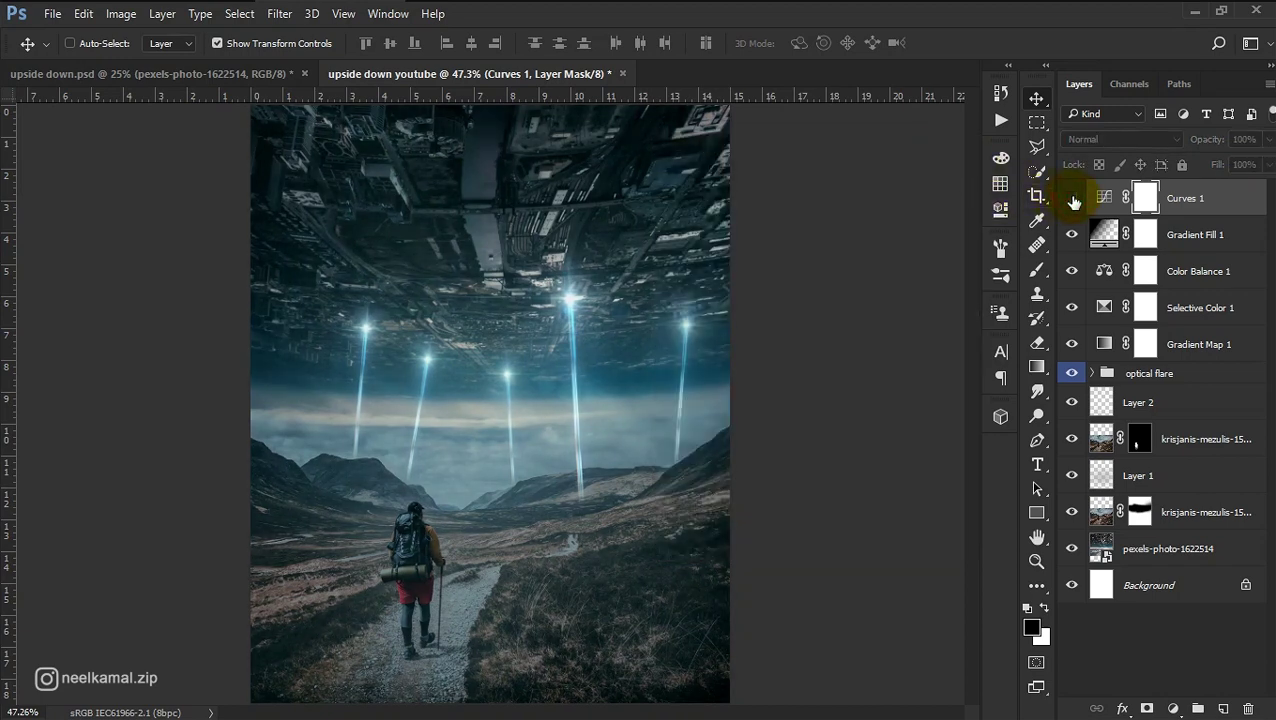
click(1068, 198)
click(1068, 198)
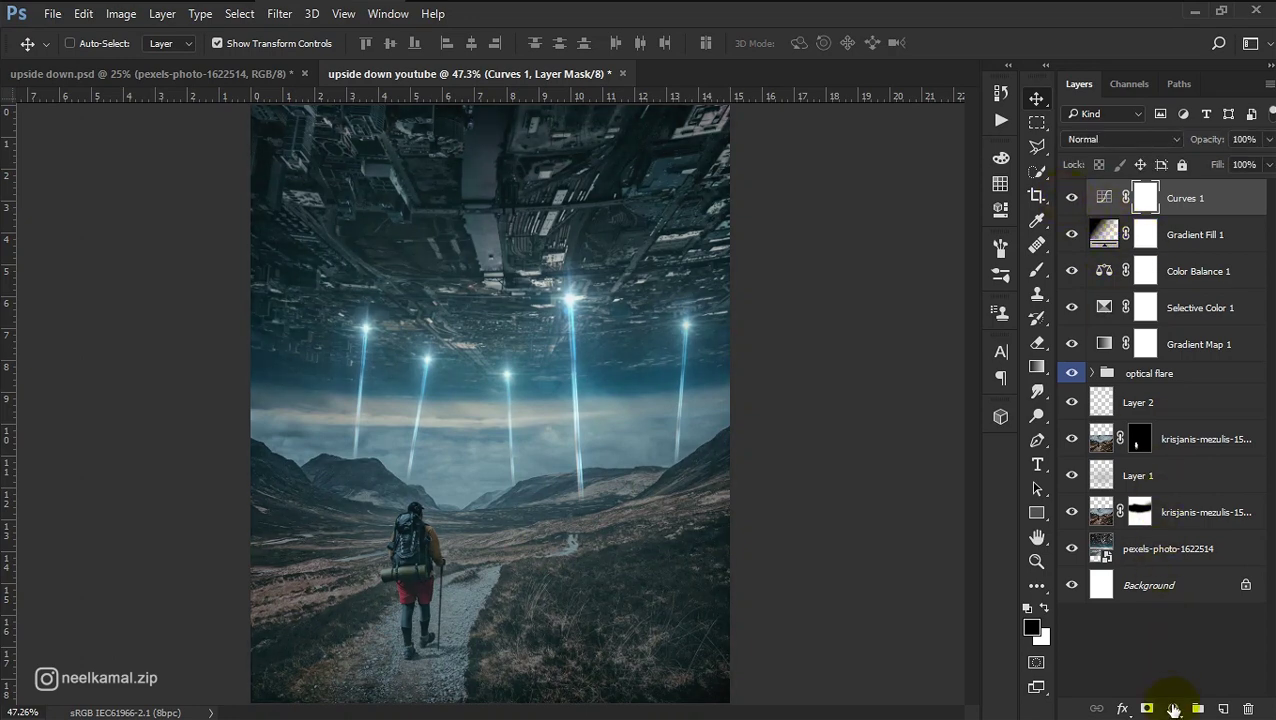
Step: Add a Hue/Saturation layer shifting Yellows hue, Reds hue to +27, and Cyans to hue −5, lightness −4
click(1173, 708)
click(1140, 484)
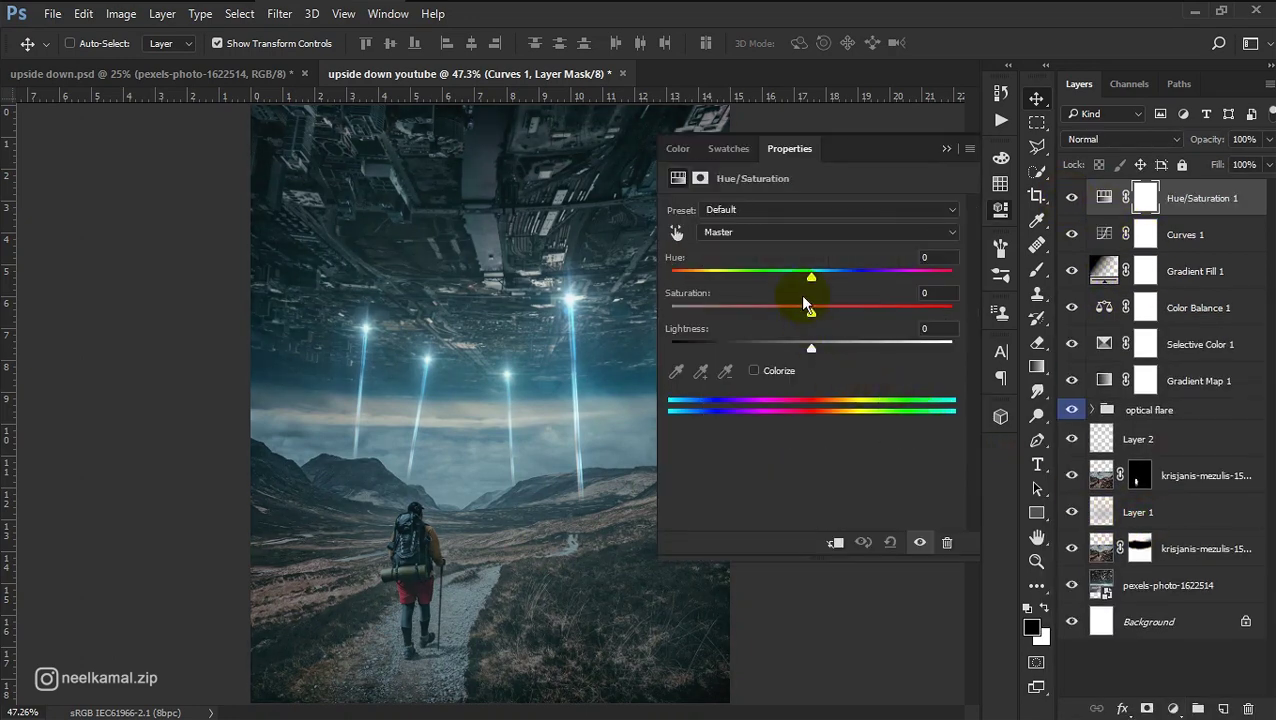
click(783, 232)
click(770, 262)
drag(810, 277, 795, 280)
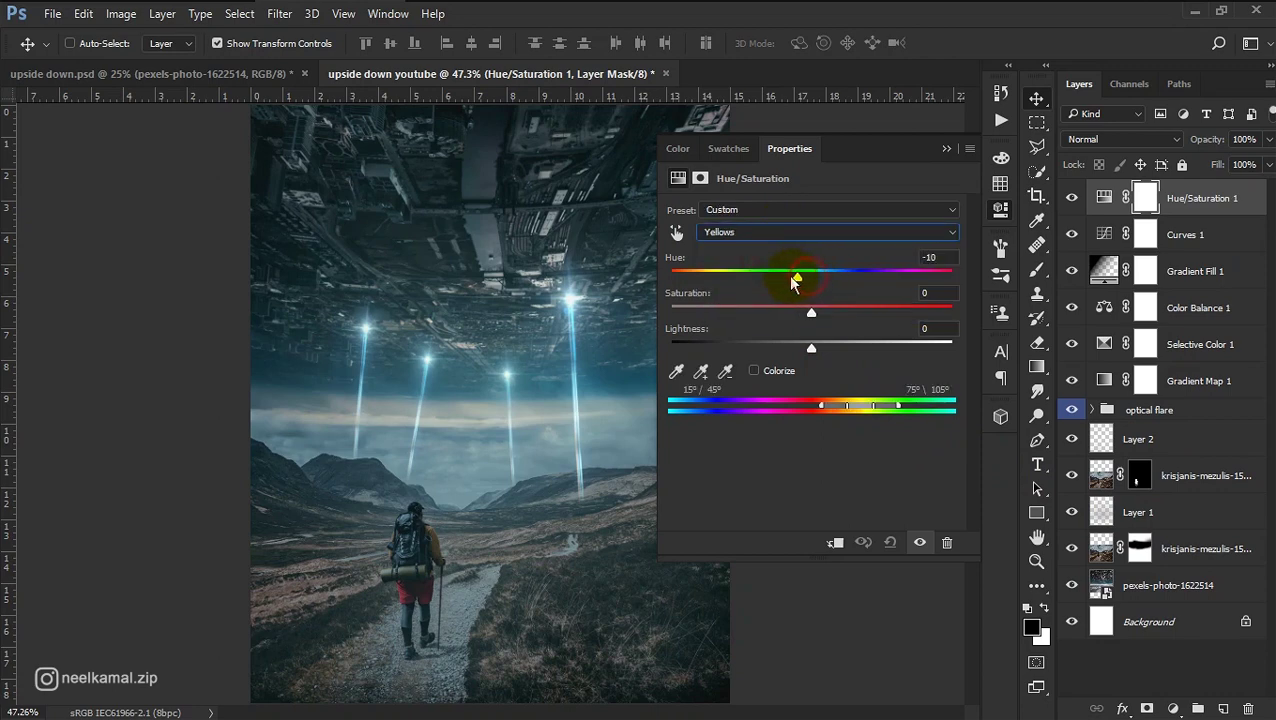
drag(870, 300, 815, 312)
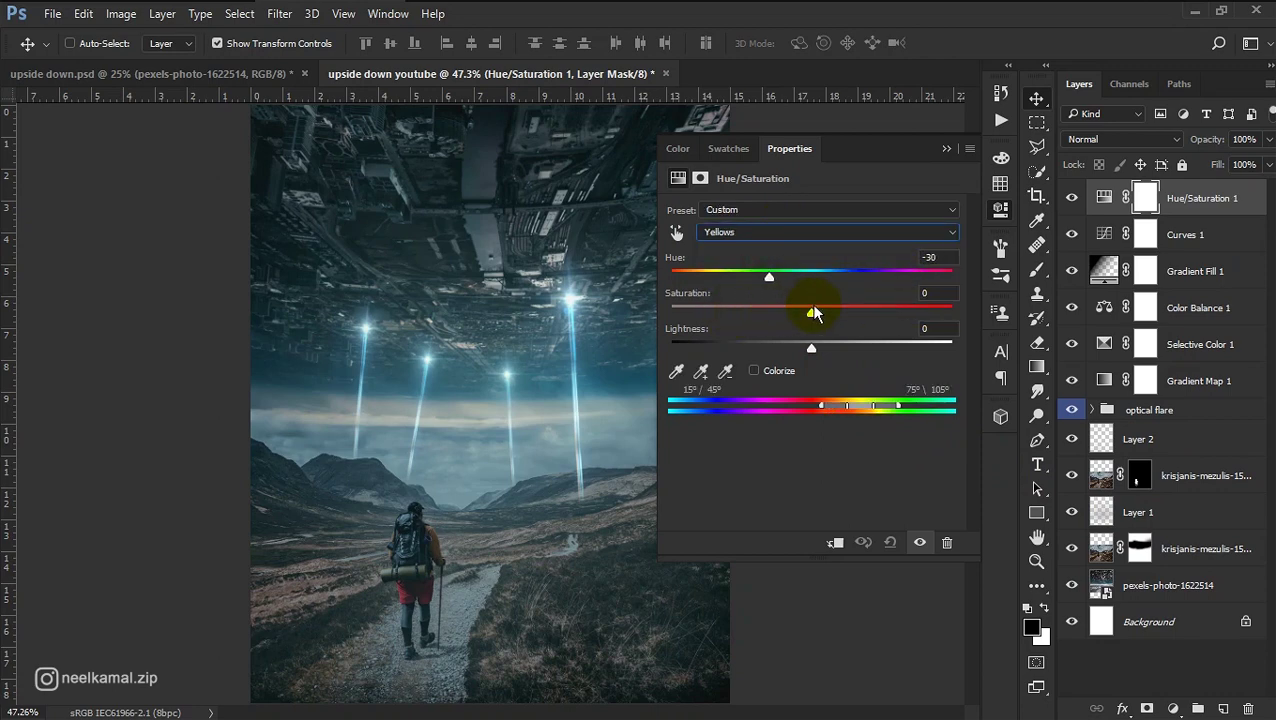
click(783, 232)
click(769, 263)
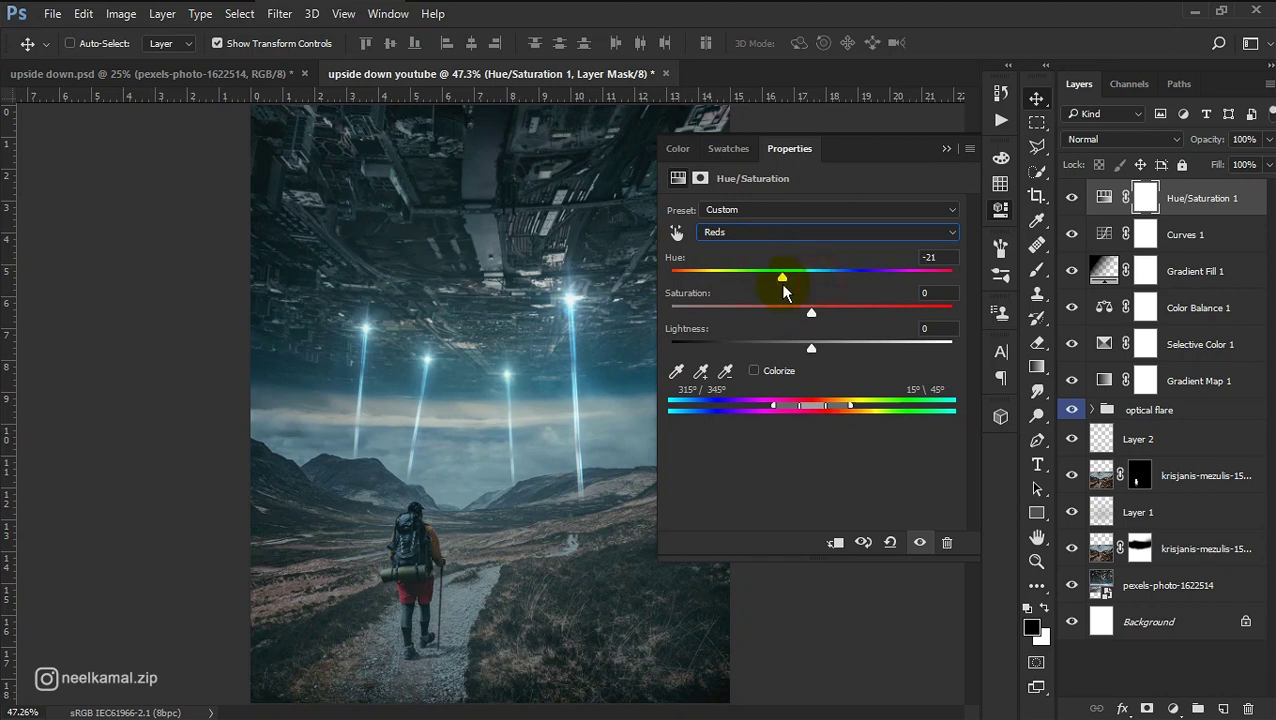
mouse_move(775, 318)
mouse_down()
mouse_move(828, 308)
mouse_move(814, 289)
mouse_up()
click(822, 238)
click(791, 295)
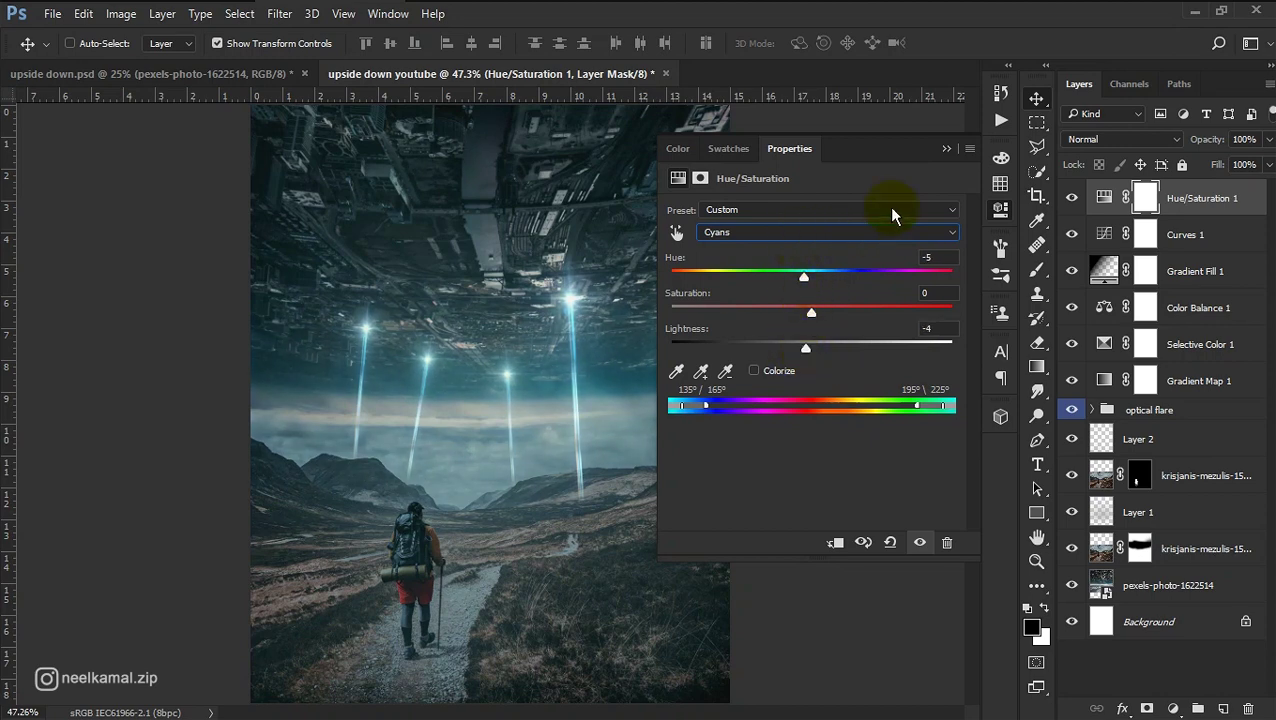
click(942, 153)
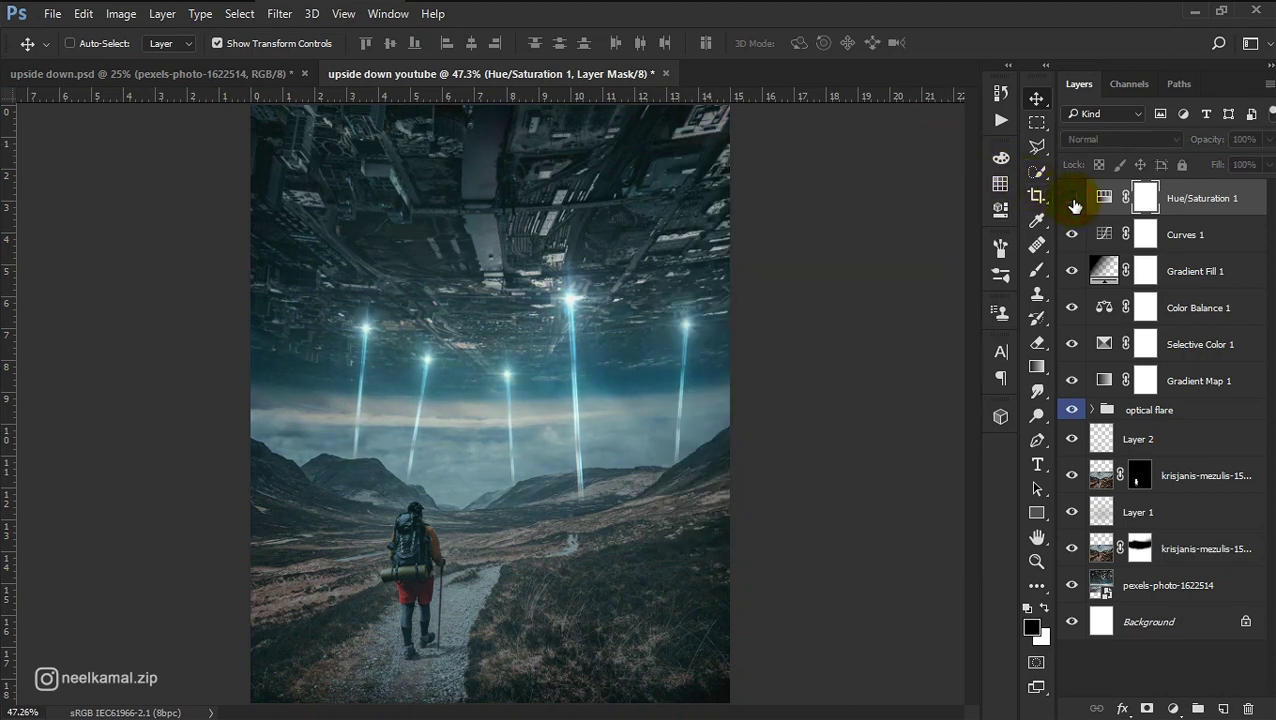
click(1163, 675)
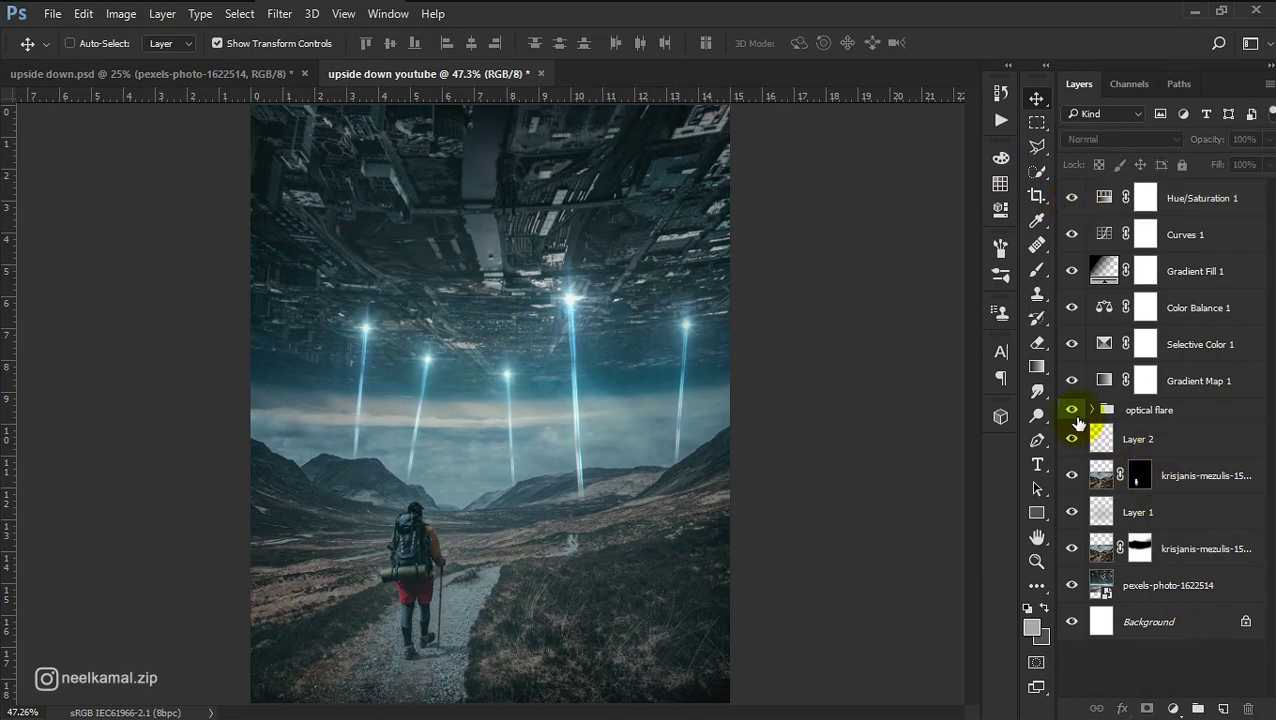
click(1072, 439)
click(1153, 672)
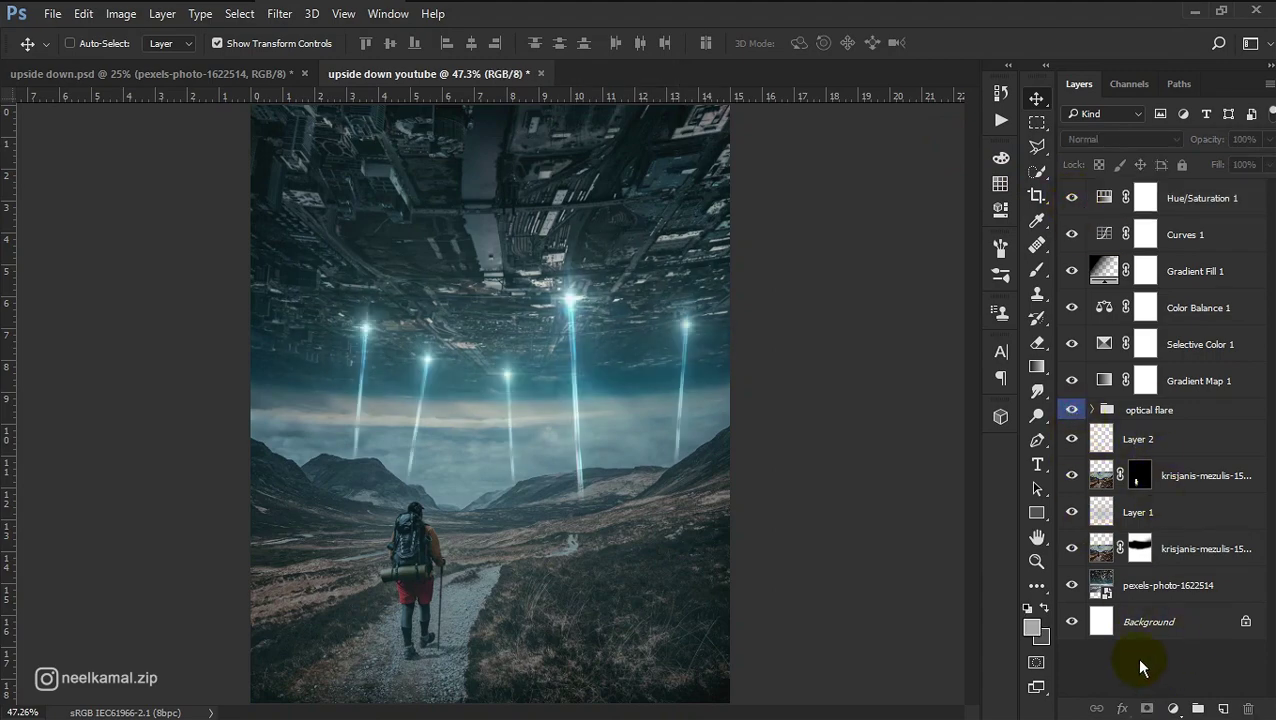